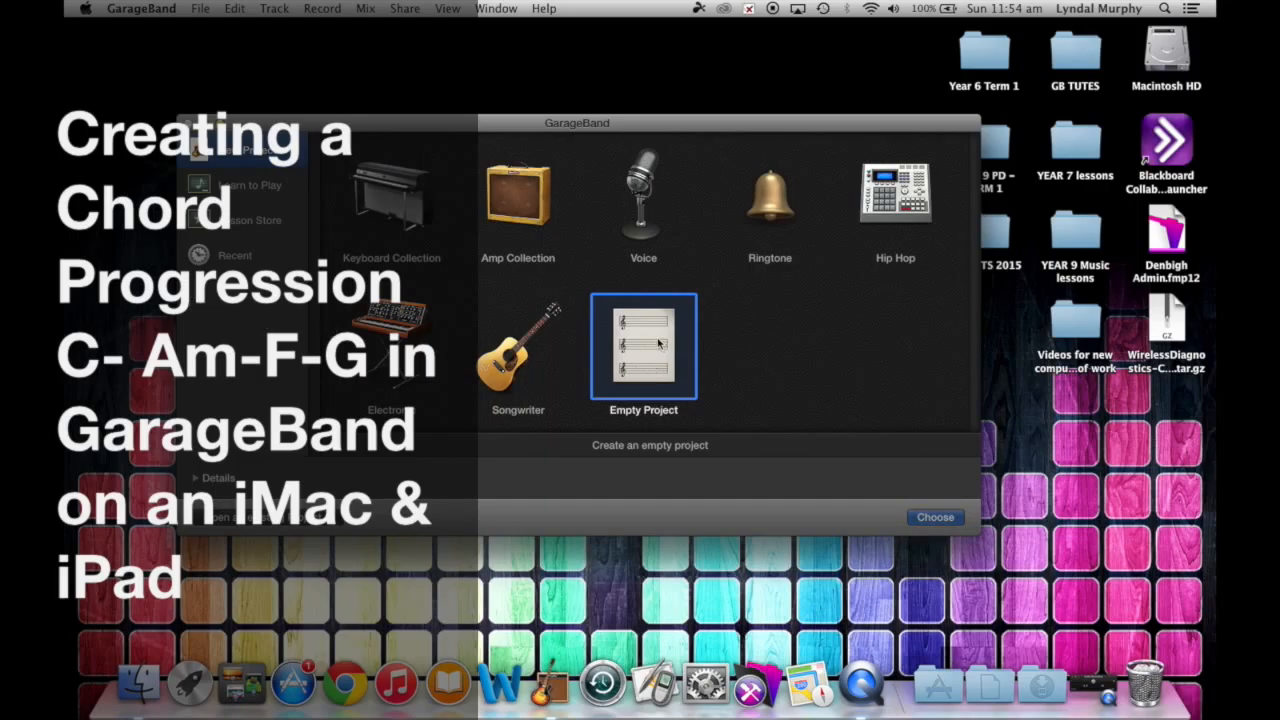
- Create an empty project with one Classic Electric Piano software instrument track
left_click(922, 518)
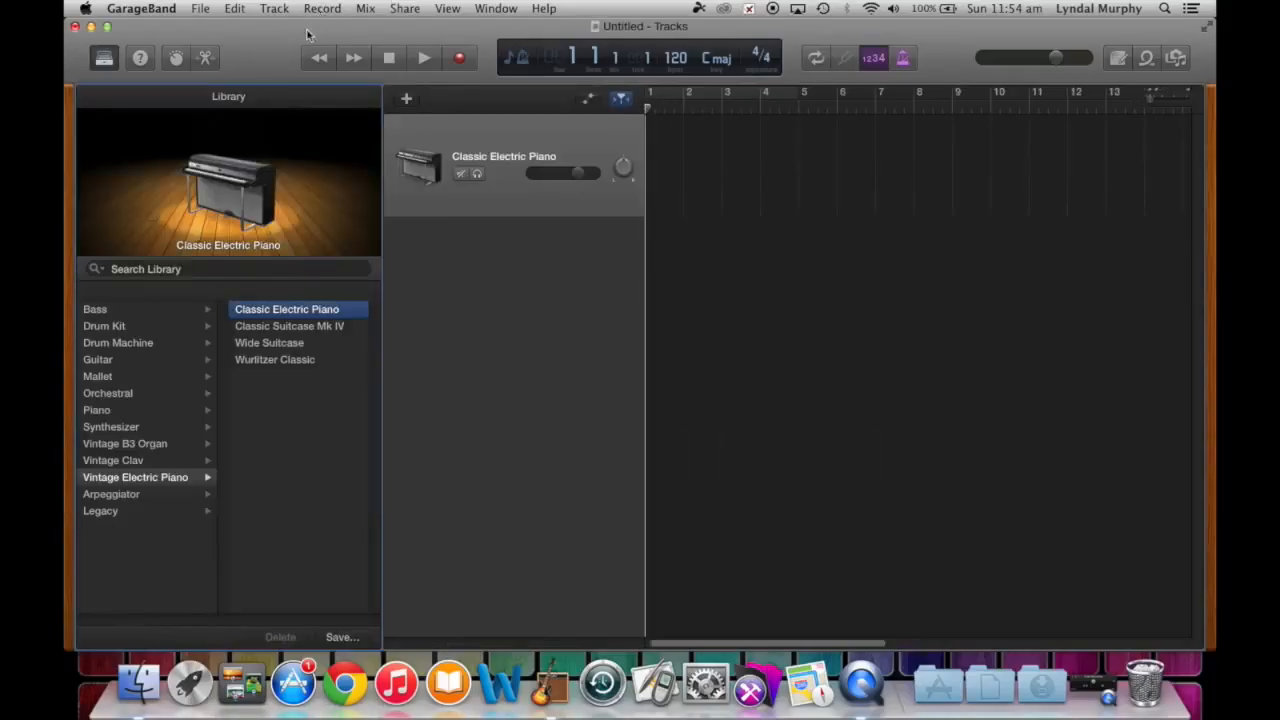
left_click(1094, 690)
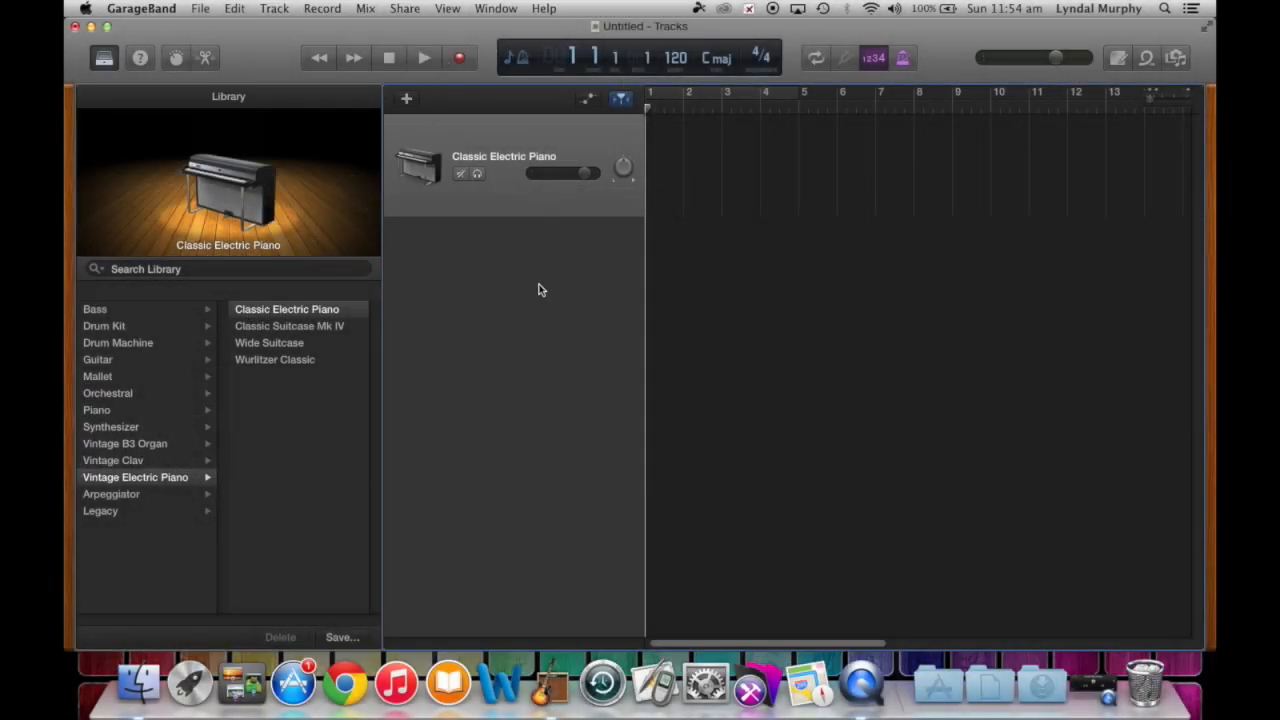
- Record the four-bar C–Am–F–G chord progression on the Classic Electric Piano track
left_click(461, 59)
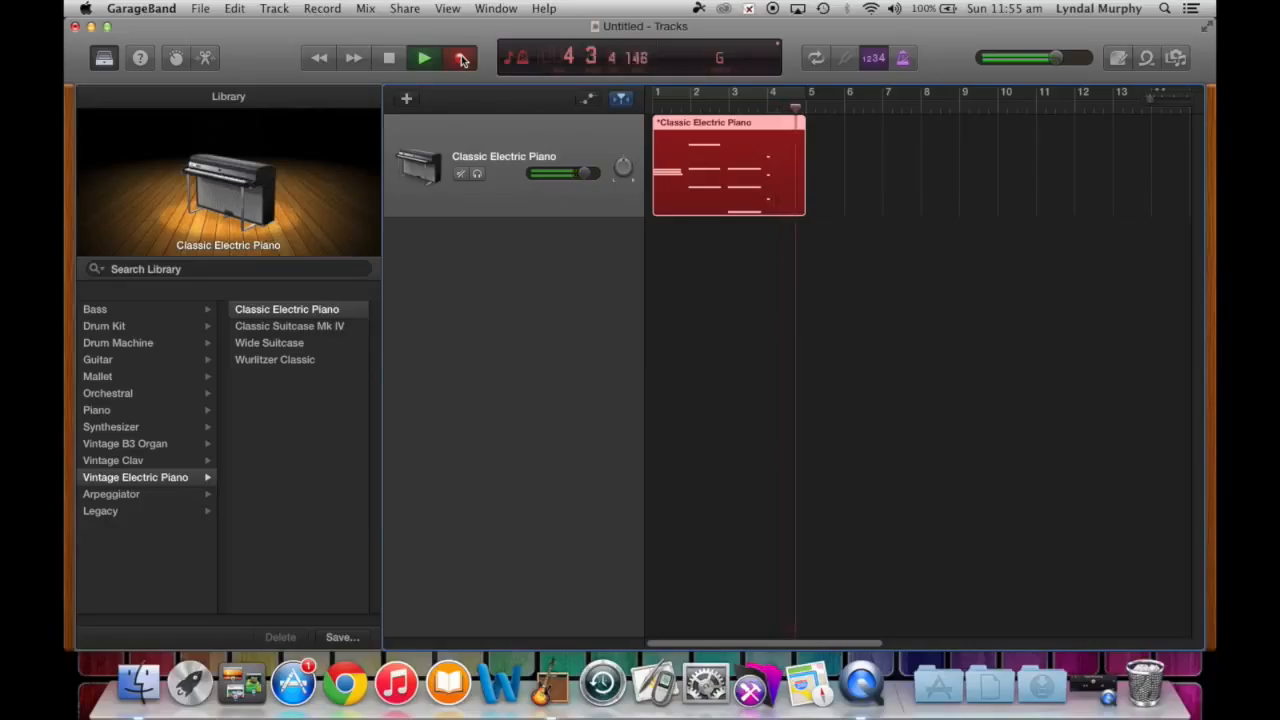
key("space")
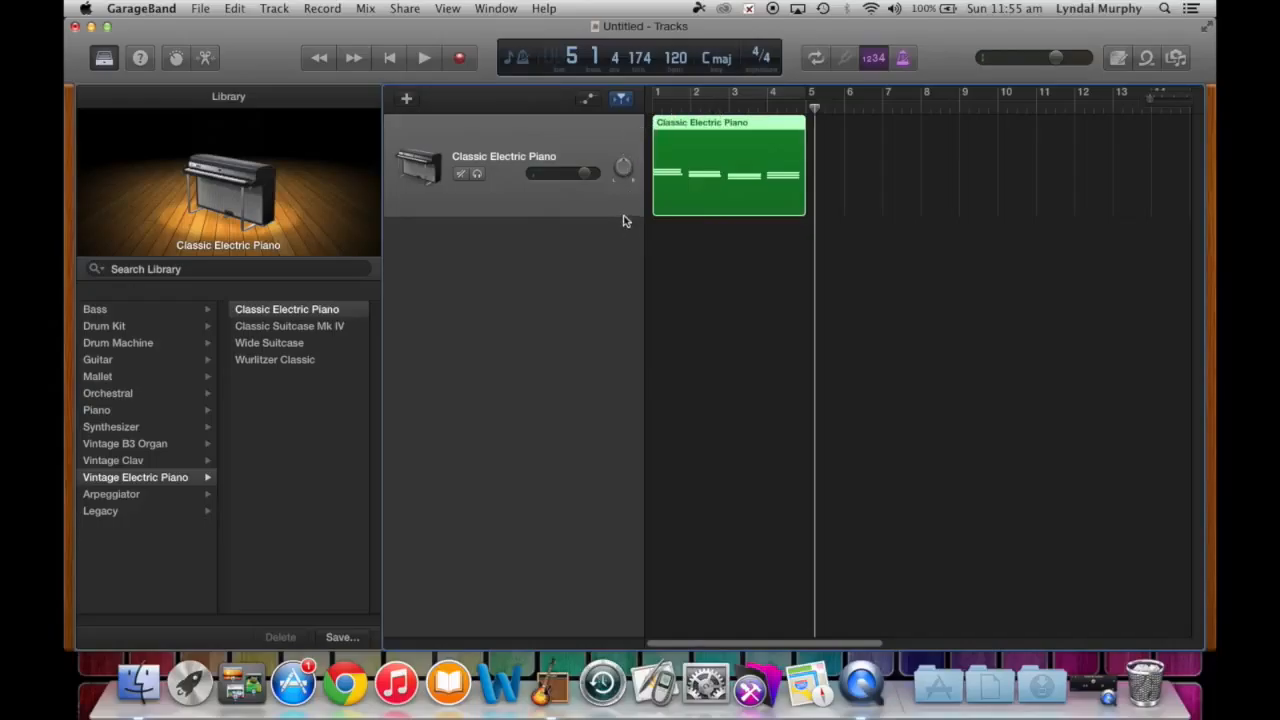
- Add a second software instrument track using the Acoustic Guitar sound
left_click(272, 9)
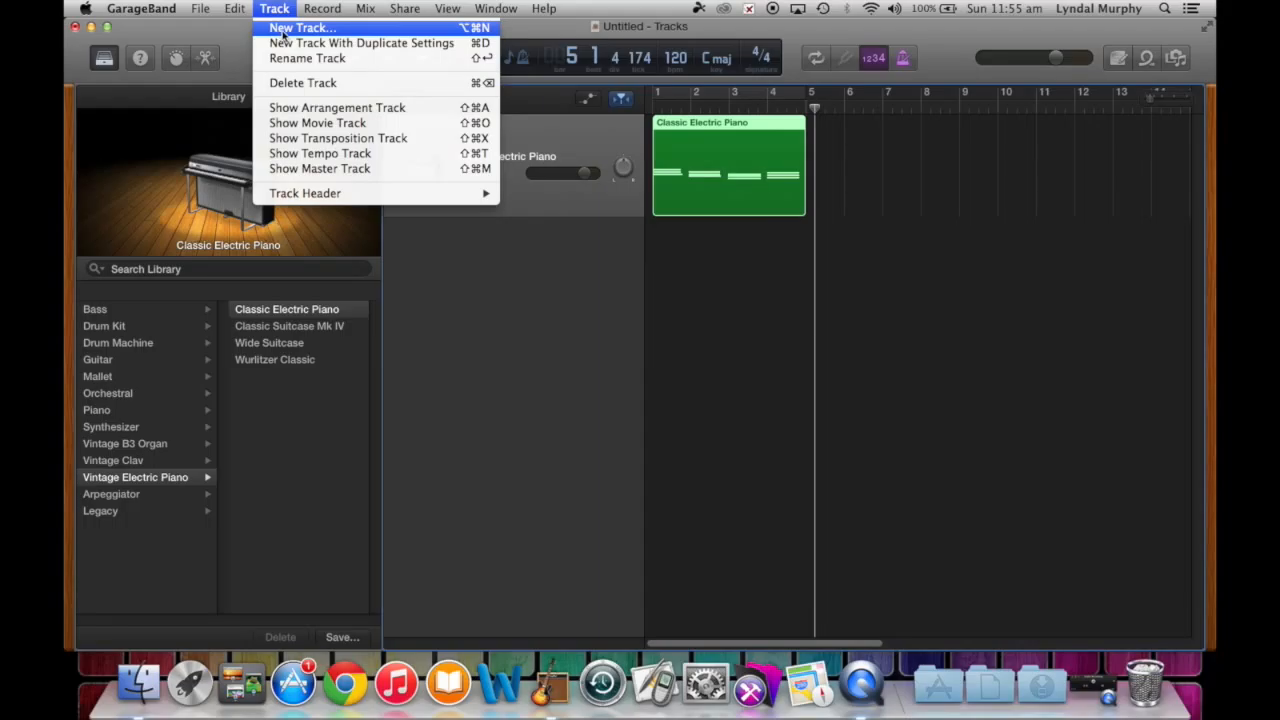
left_click(282, 30)
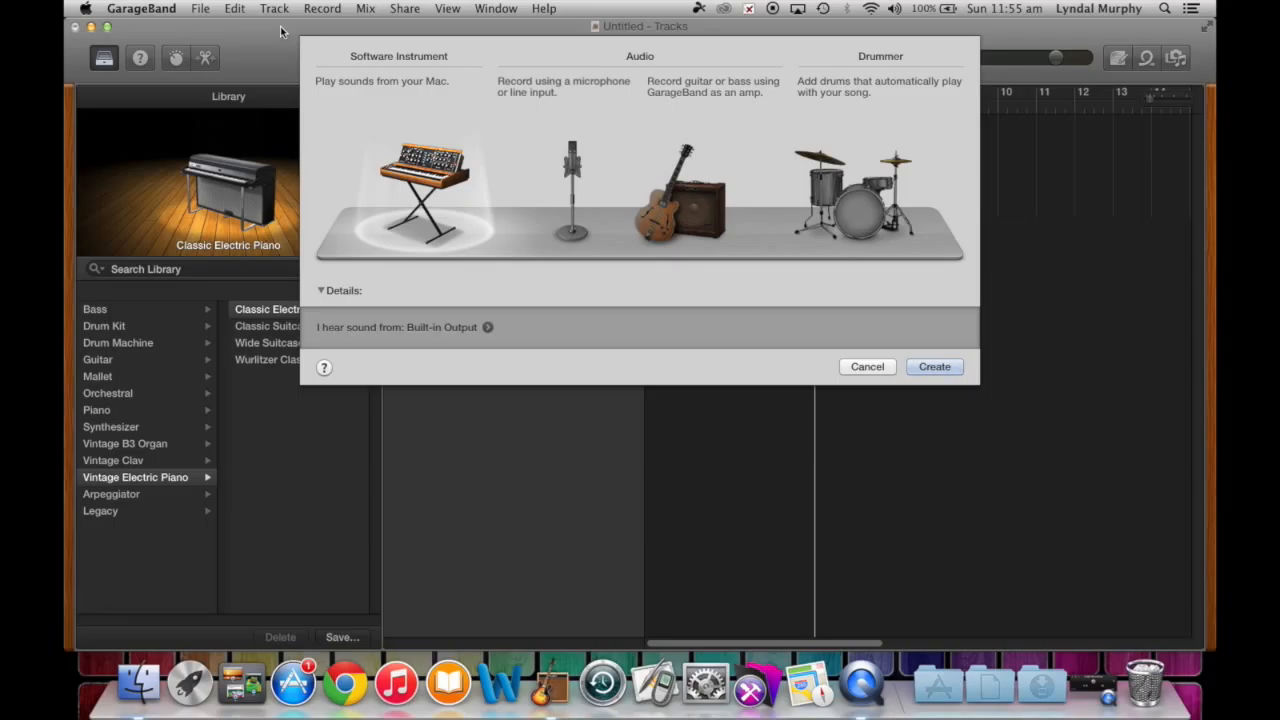
left_click(934, 367)
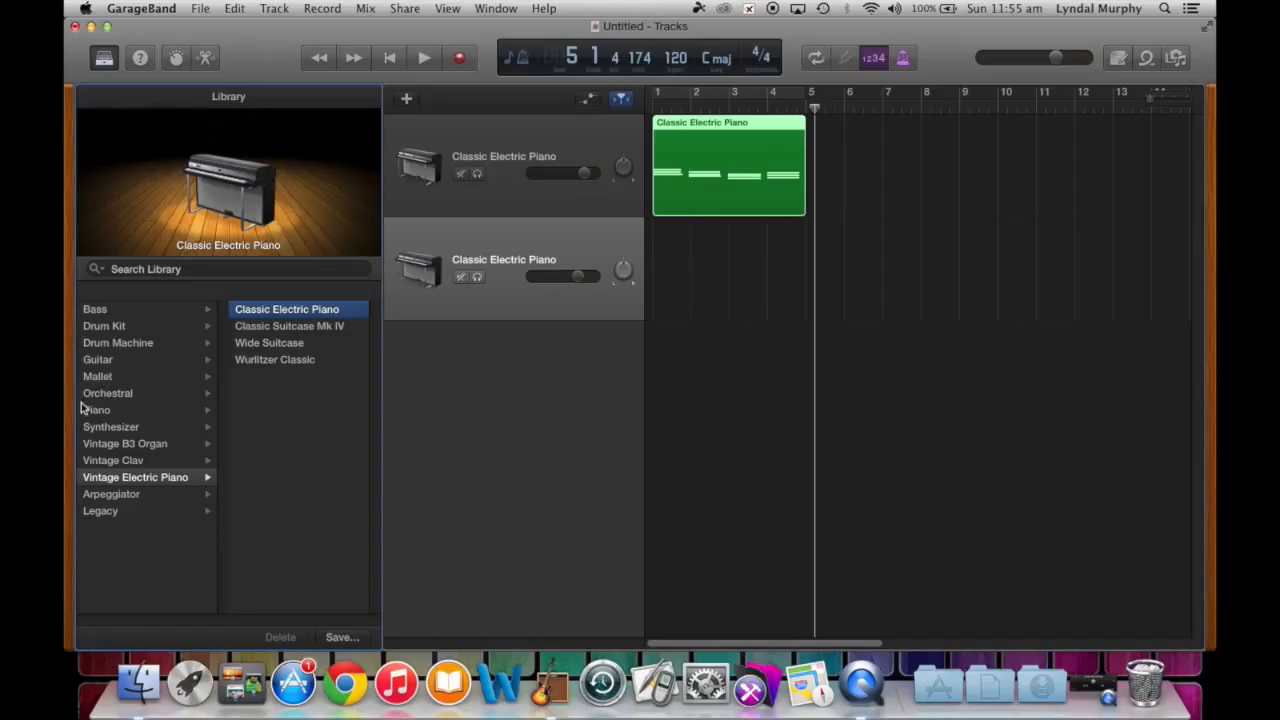
left_click(99, 362)
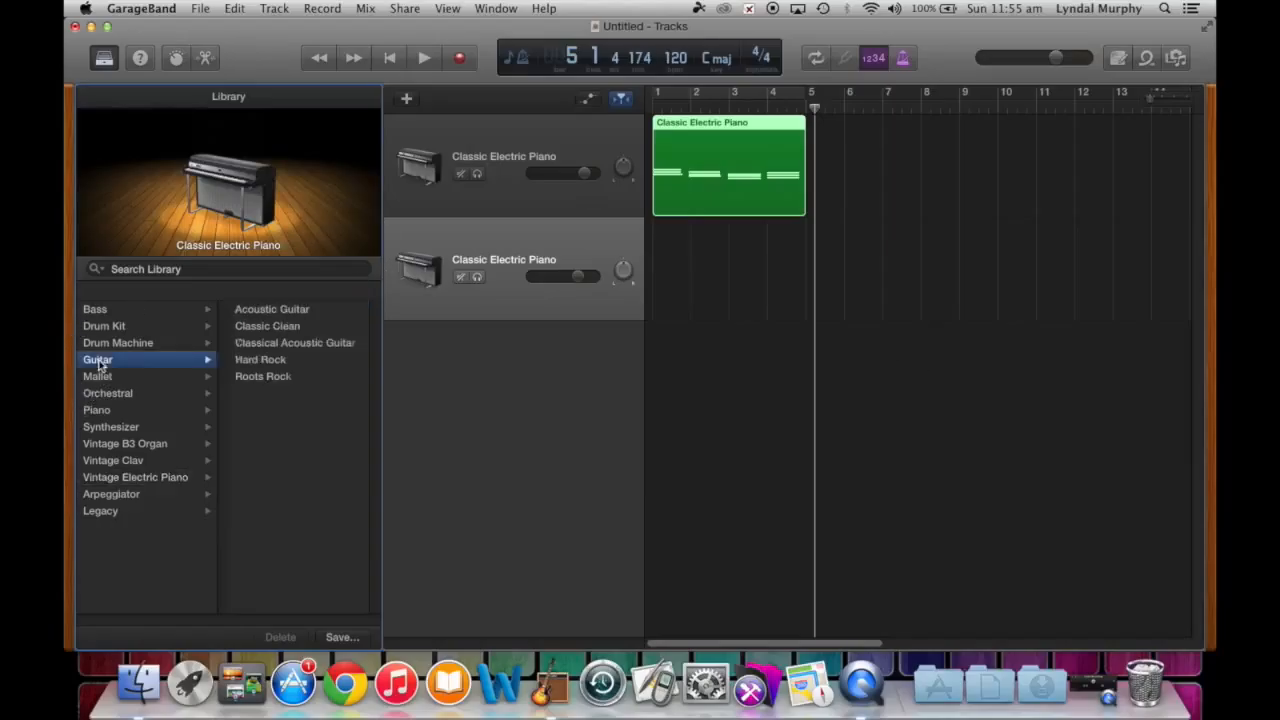
left_click(289, 312)
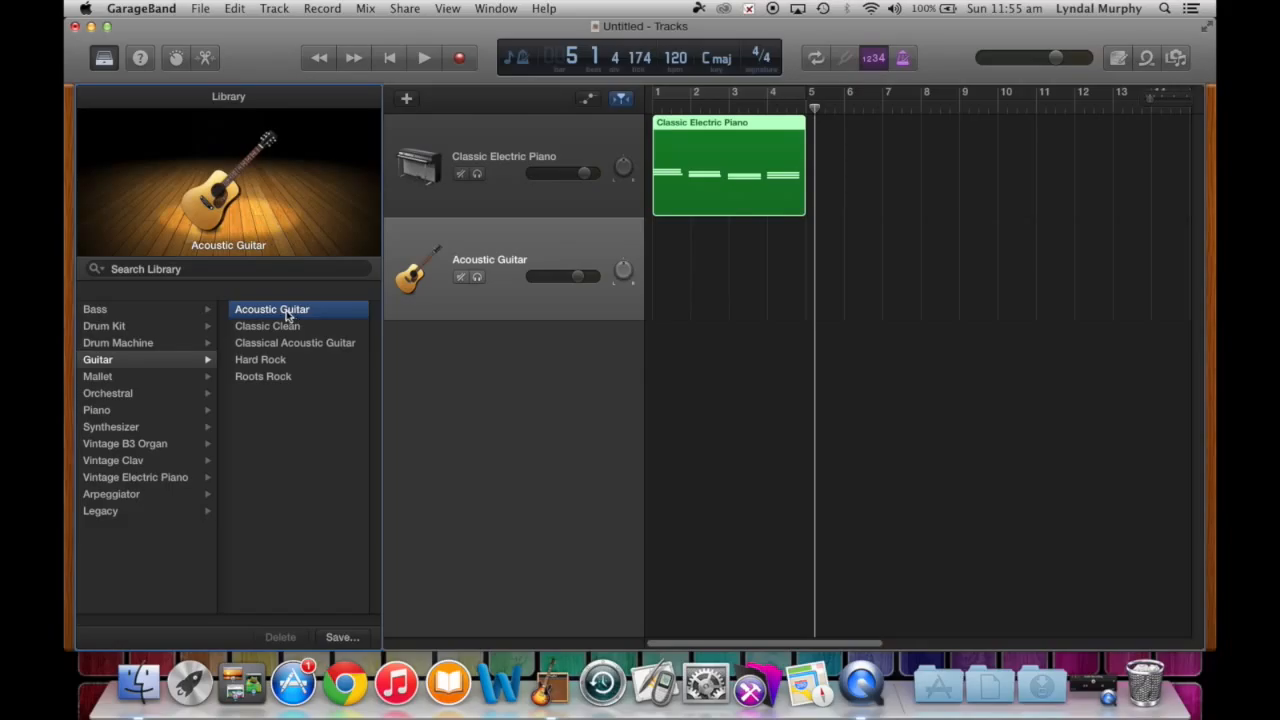
left_click(611, 134)
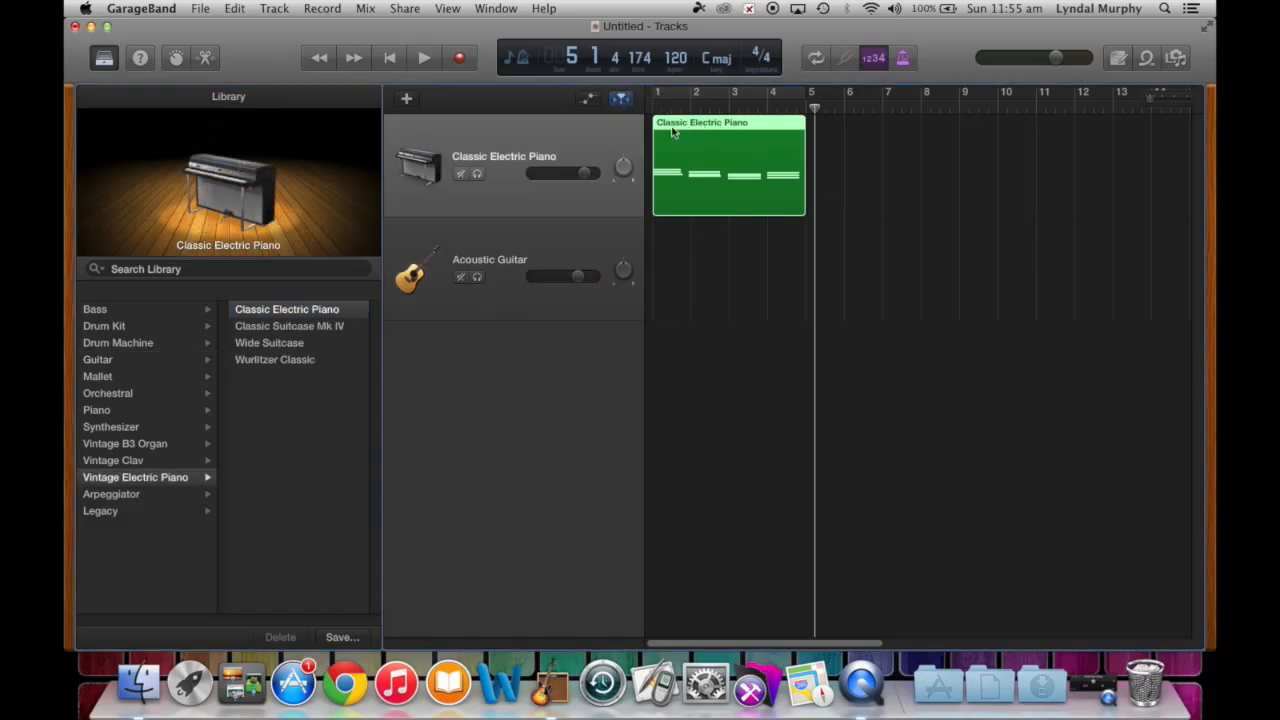
- Open the piano region in a taller note editor and try shifting the first chord's top note
double_click(710, 172)
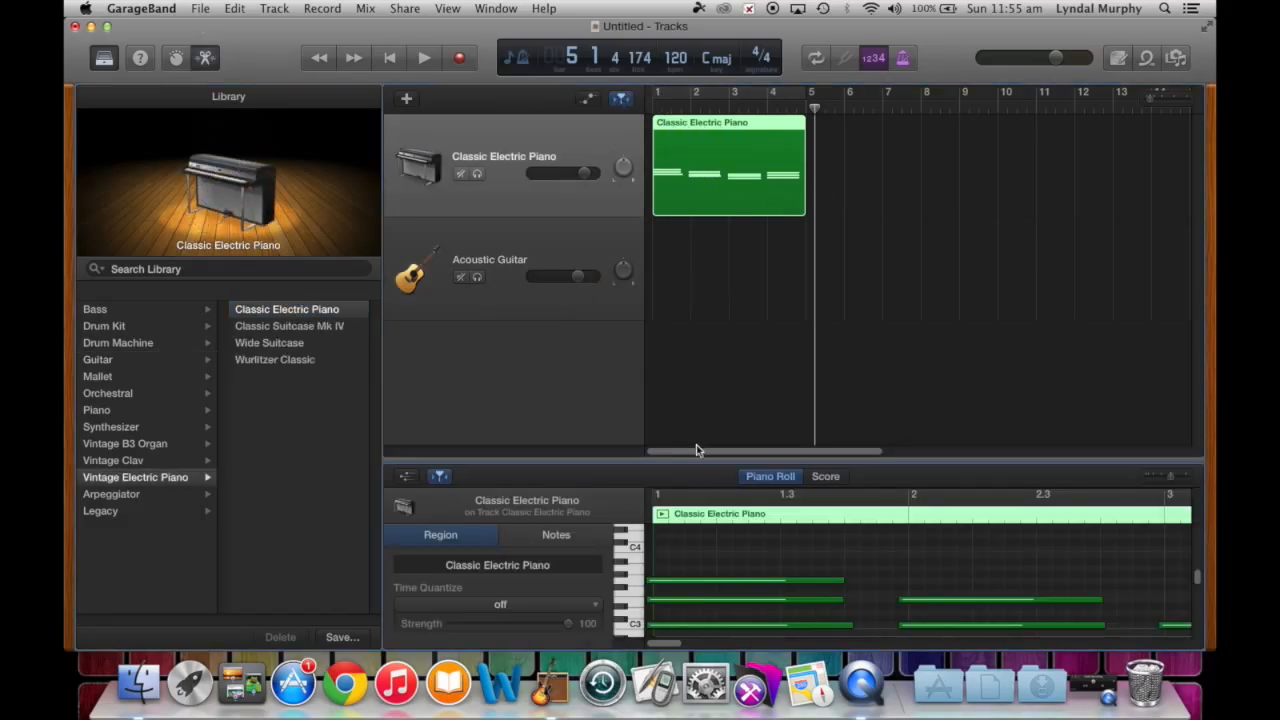
left_click_drag(701, 463, 690, 287)
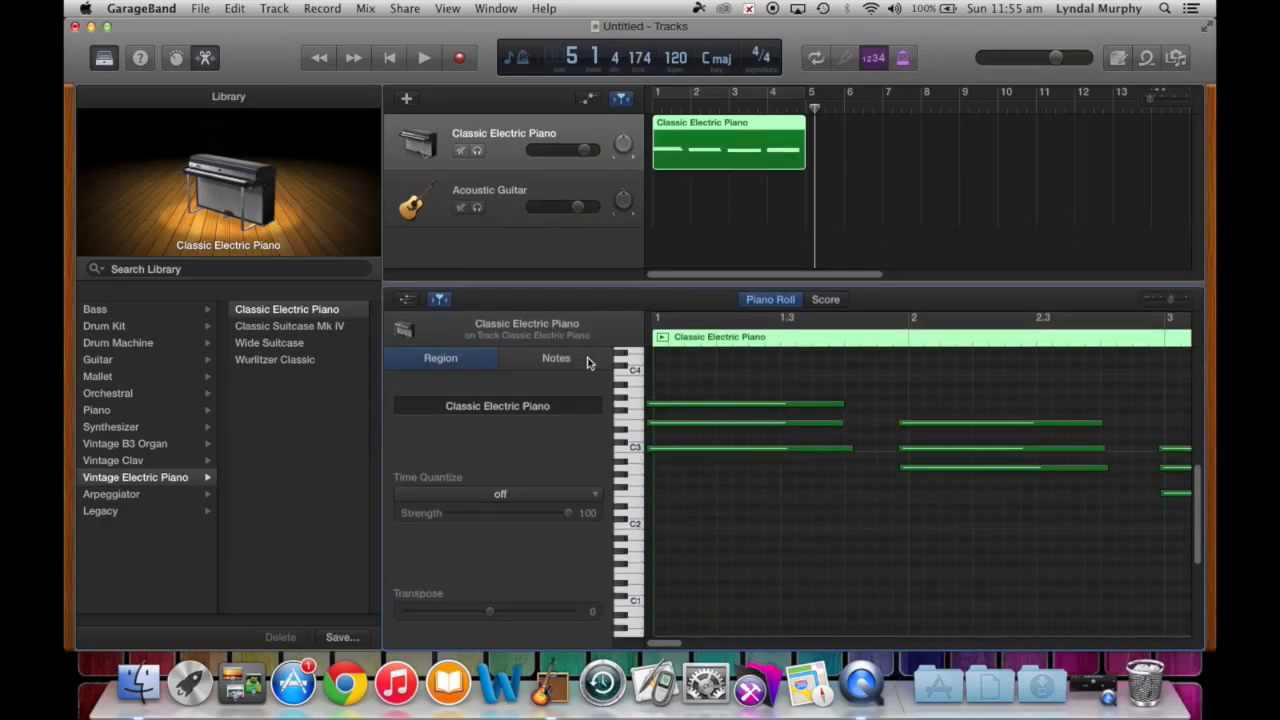
left_click(660, 405)
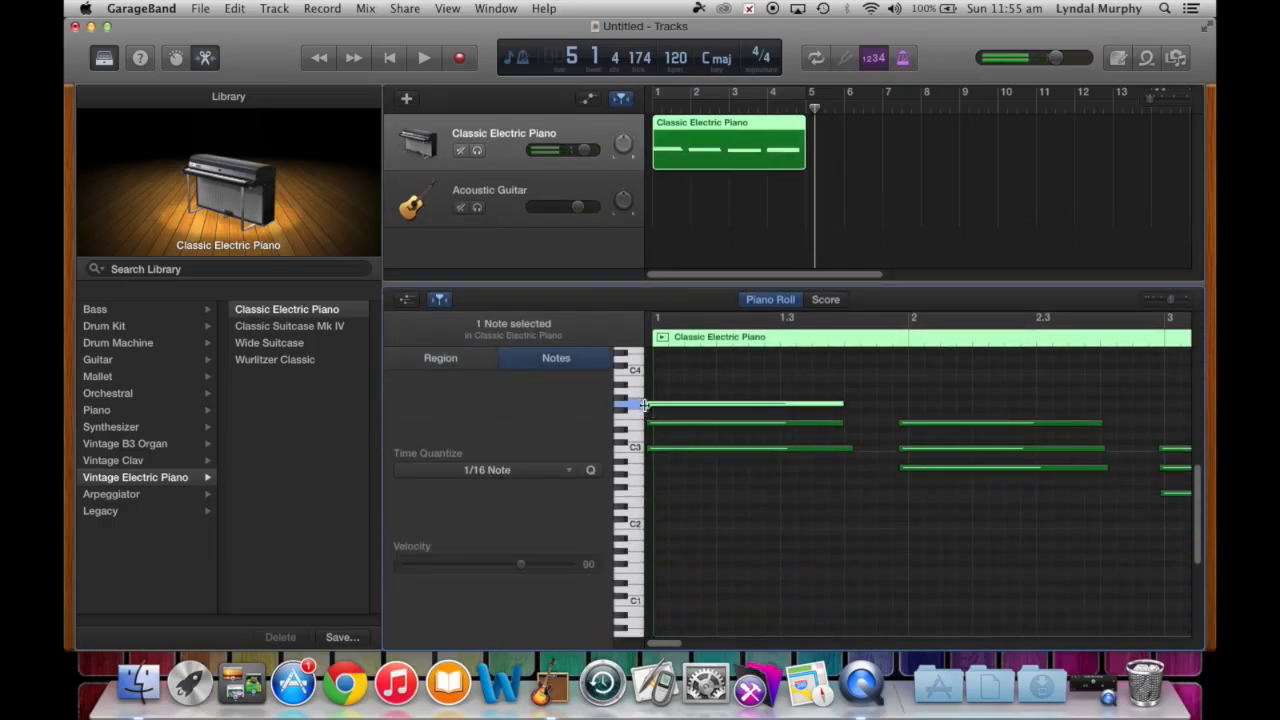
left_click_drag(658, 405, 673, 450)
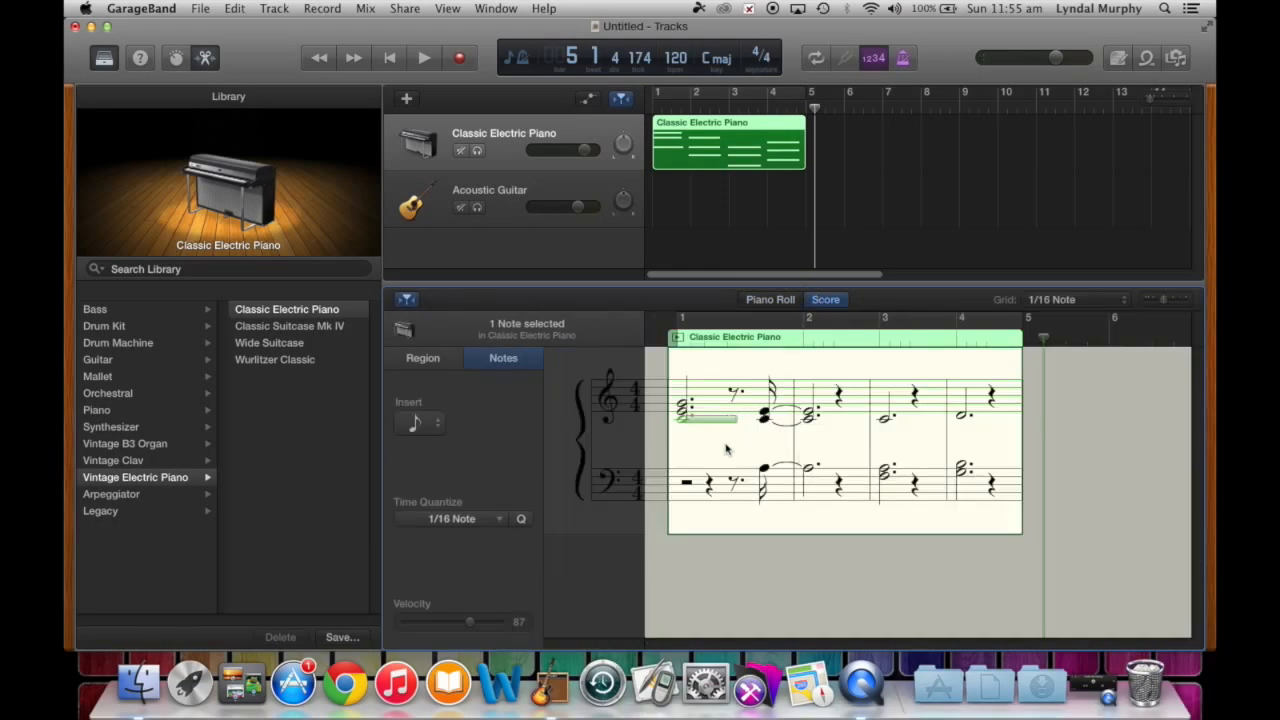
- Drag the early chord and bass notes onto beat one of bar 2
left_click_drag(768, 477, 766, 468)
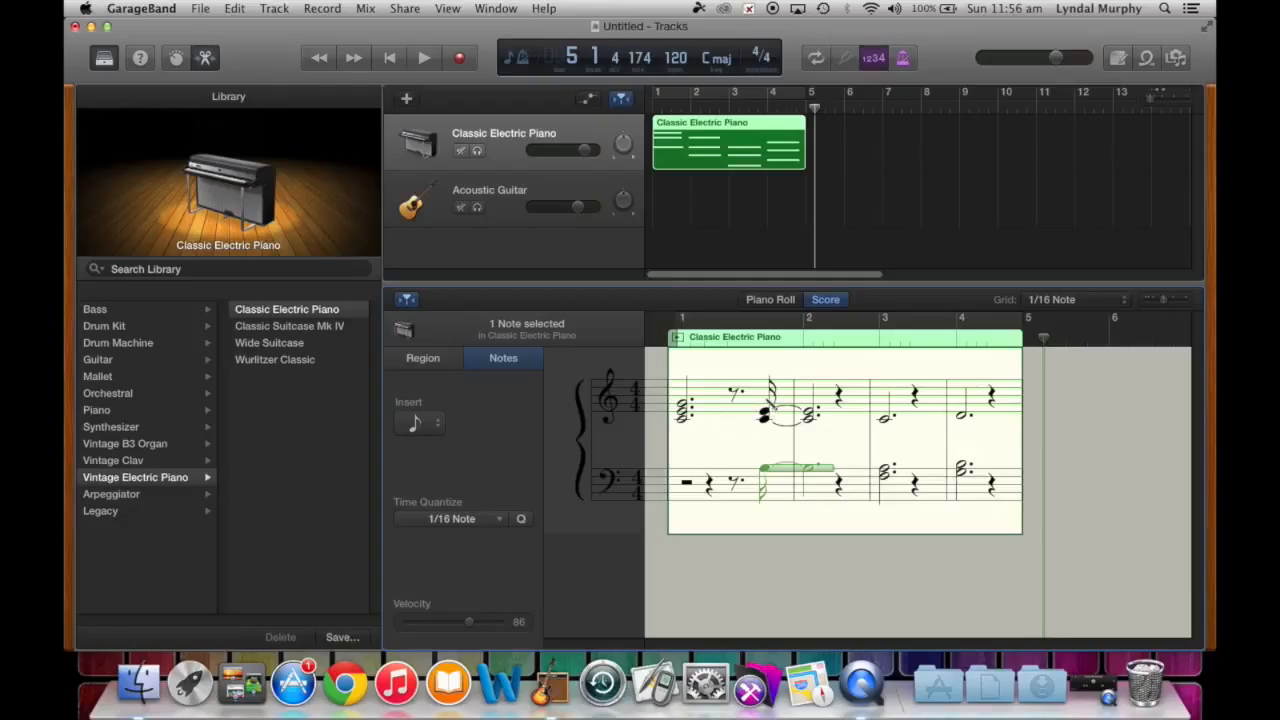
left_click_drag(768, 410, 765, 403)
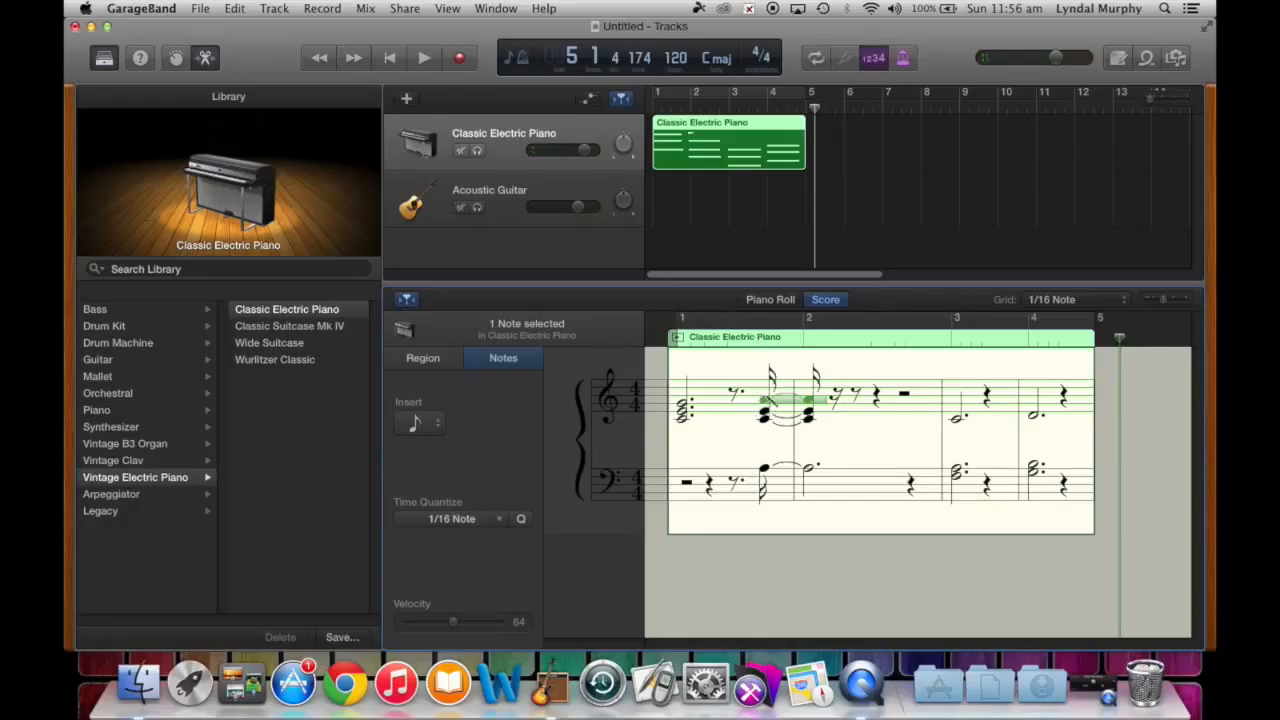
left_click_drag(765, 402, 802, 422)
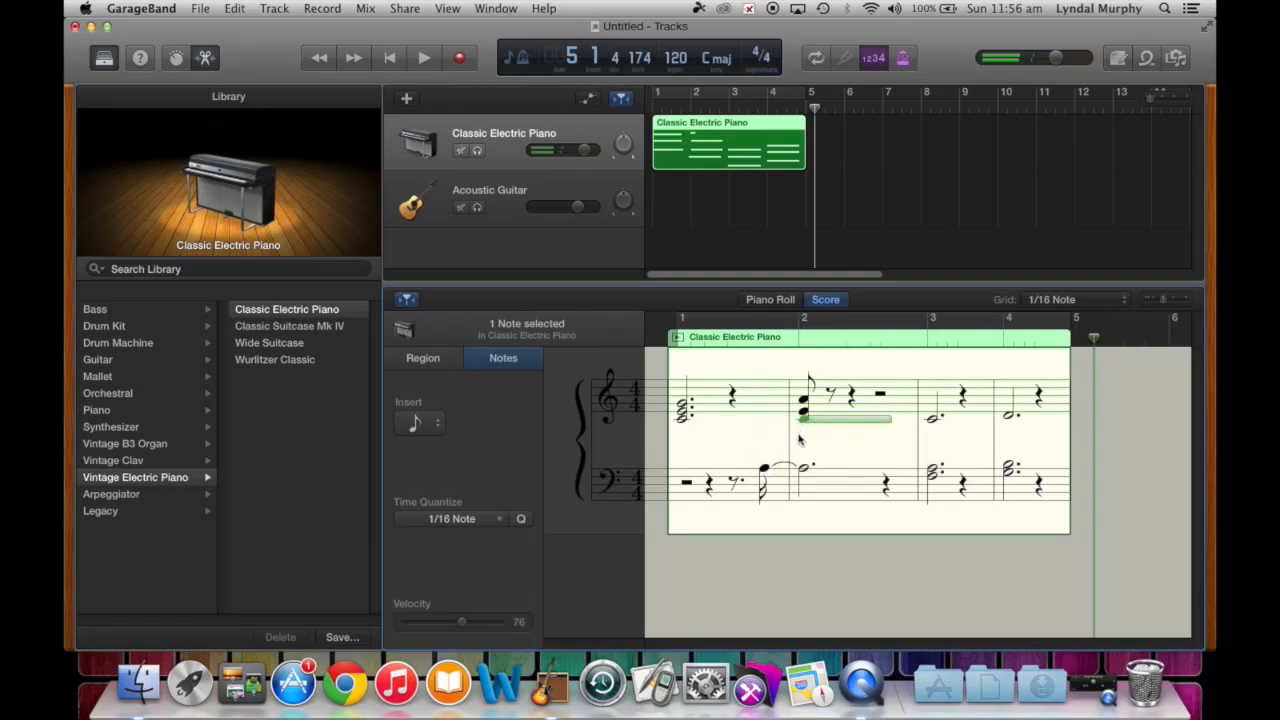
left_click_drag(770, 470, 806, 470)
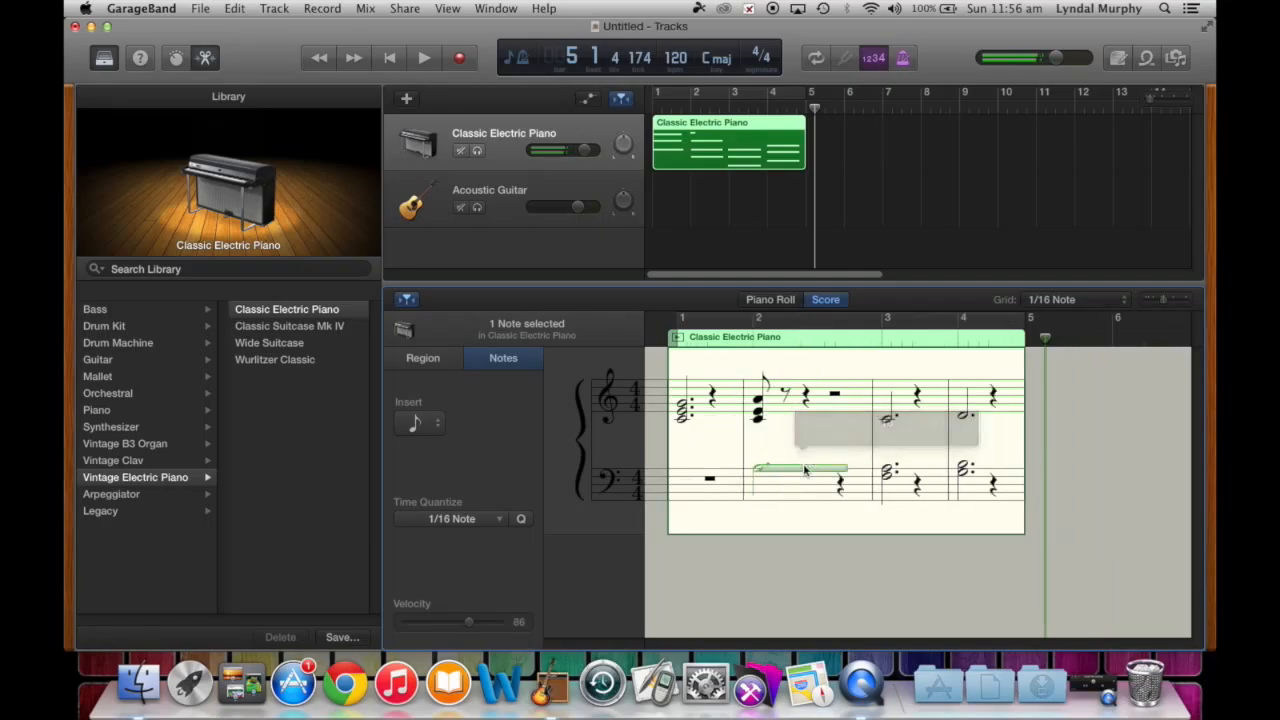
left_click_drag(760, 400, 768, 402)
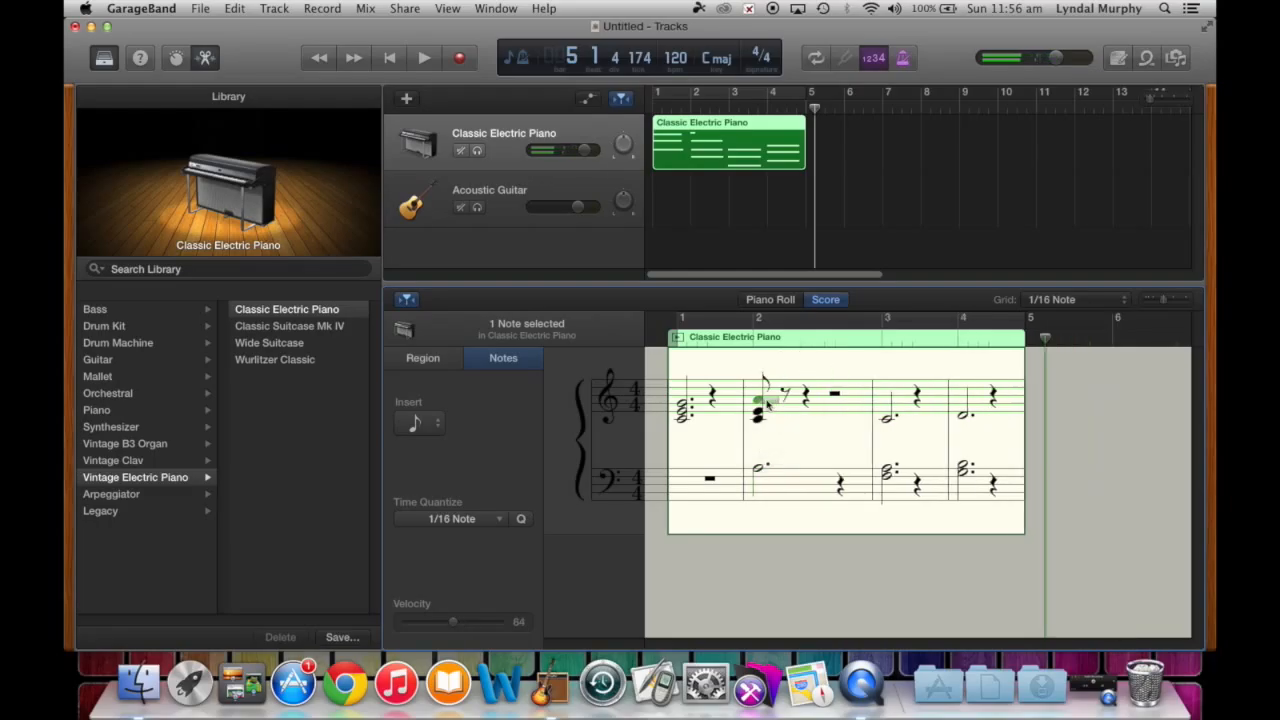
left_click(761, 405)
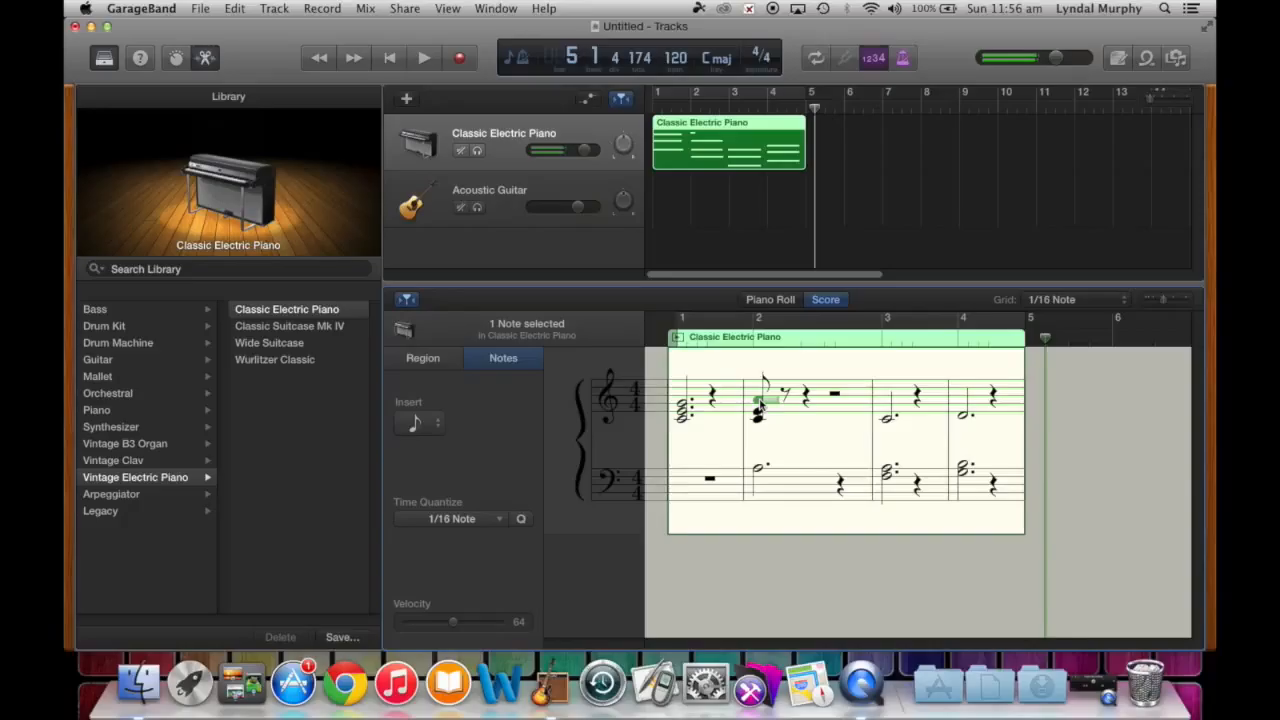
- Set the insert length to whole note and add a whole note in bar 2
left_click(437, 423)
left_click(338, 423)
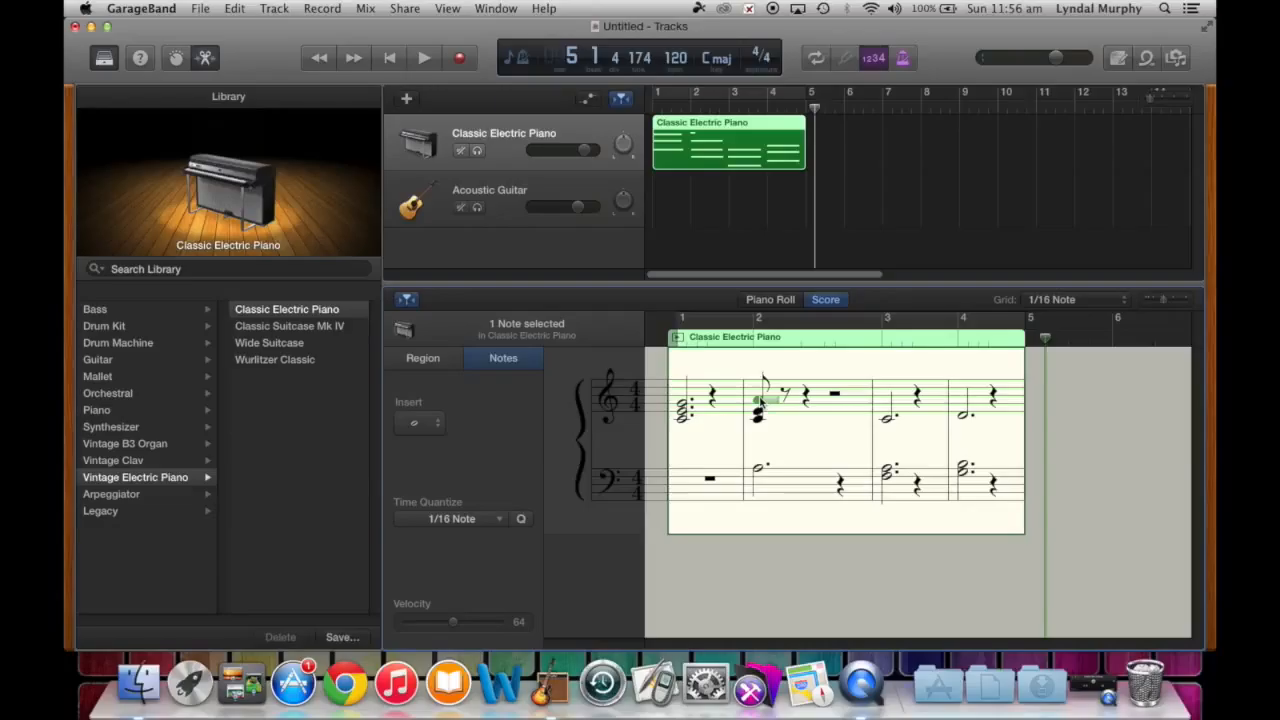
left_click(763, 402)
left_click(761, 411)
left_click(784, 423)
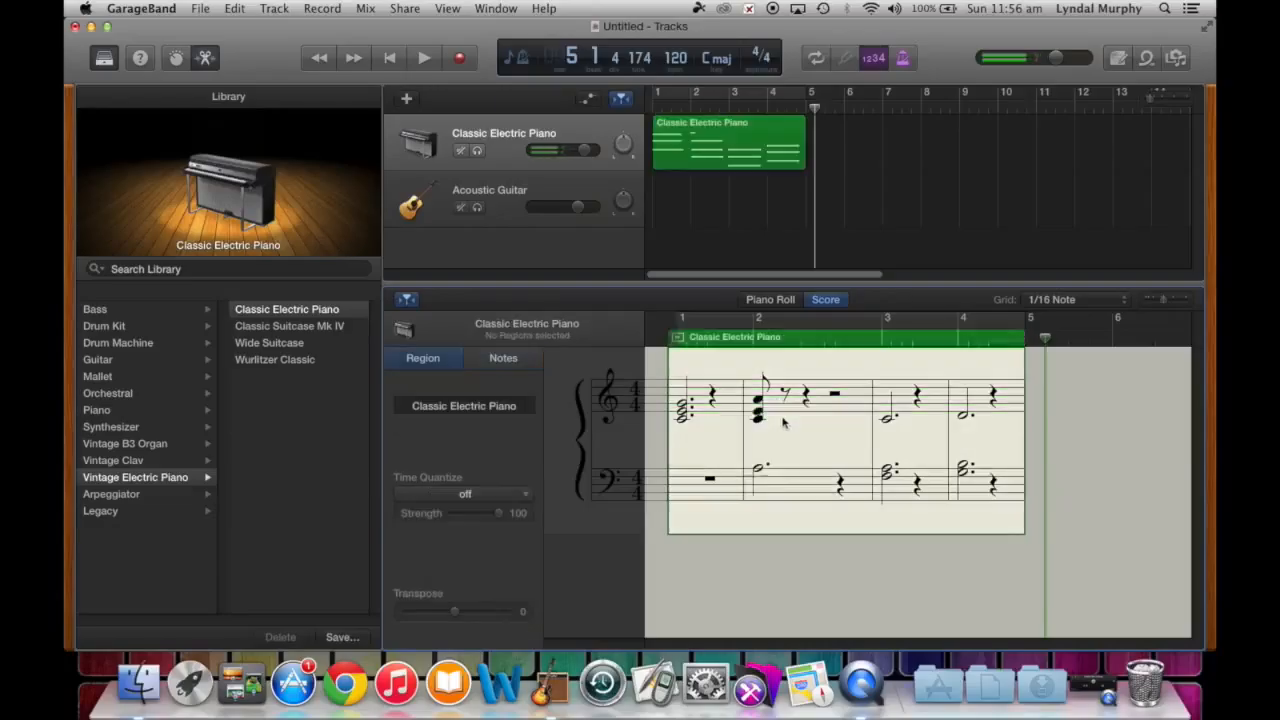
- Delete the leftover eighth and treble notes from bar 2
left_click(780, 402, "super")
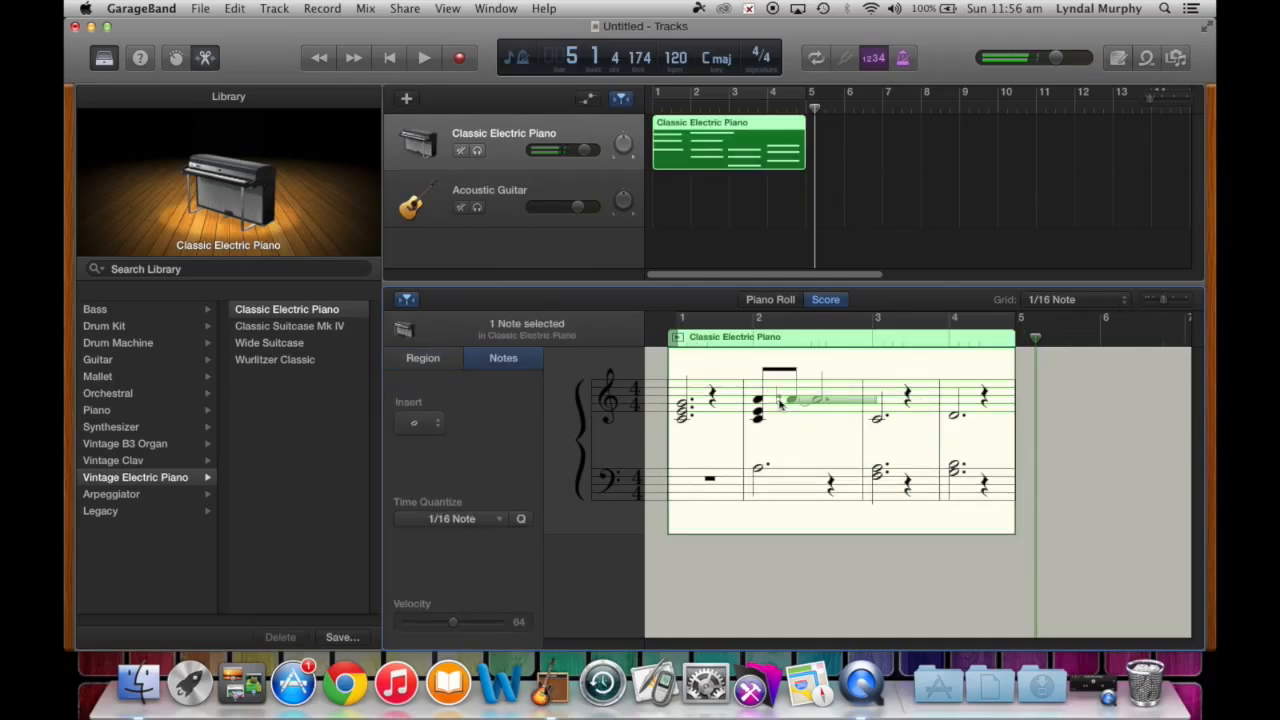
key("super+z")
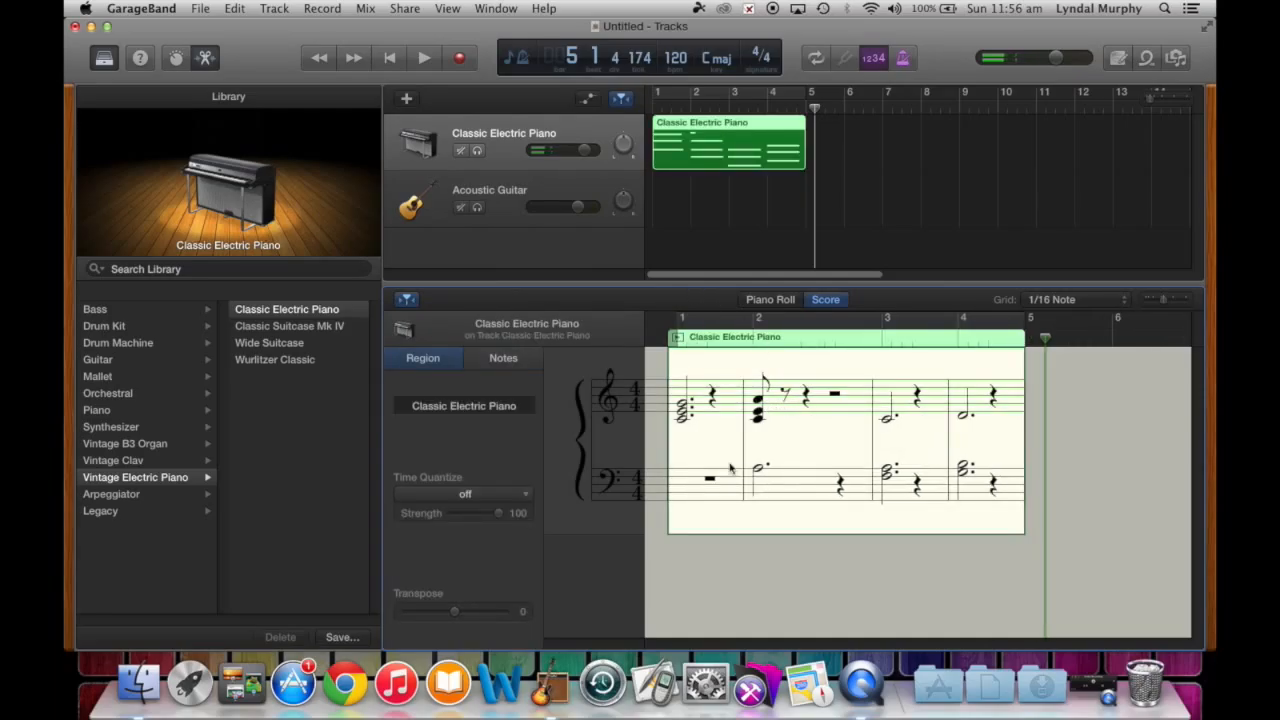
left_click(760, 403)
key("Delete")
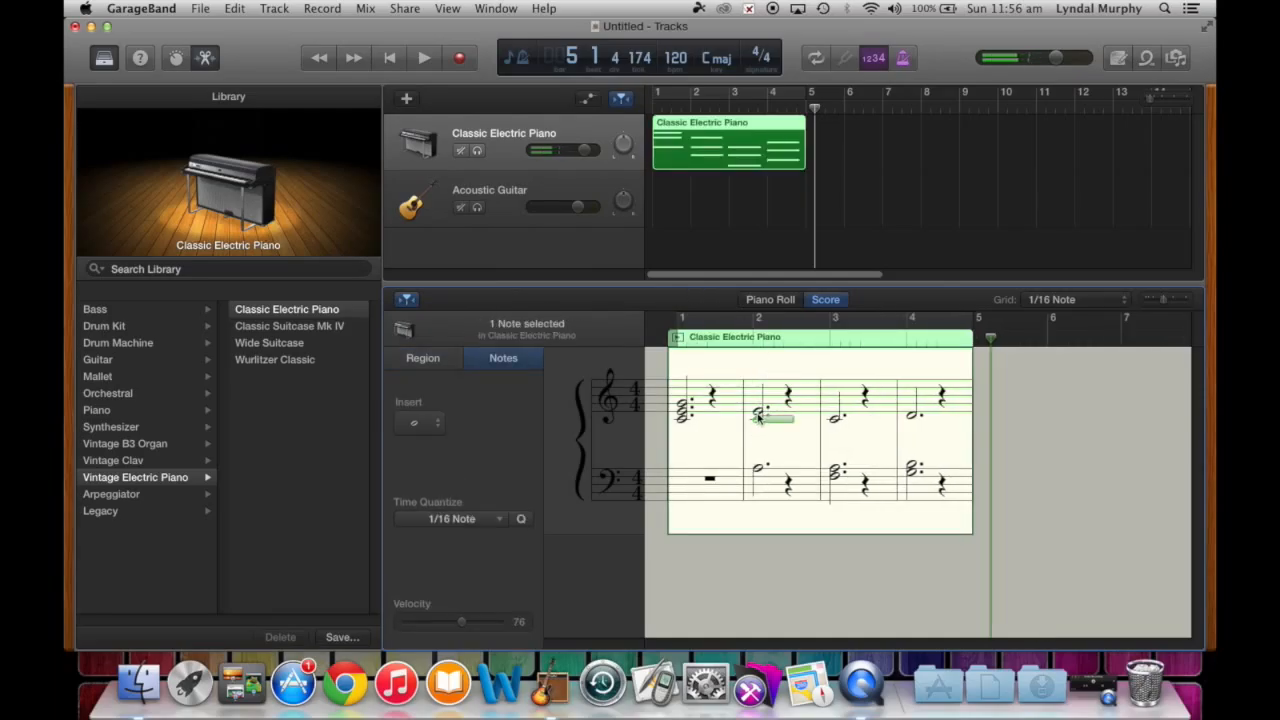
key("Delete")
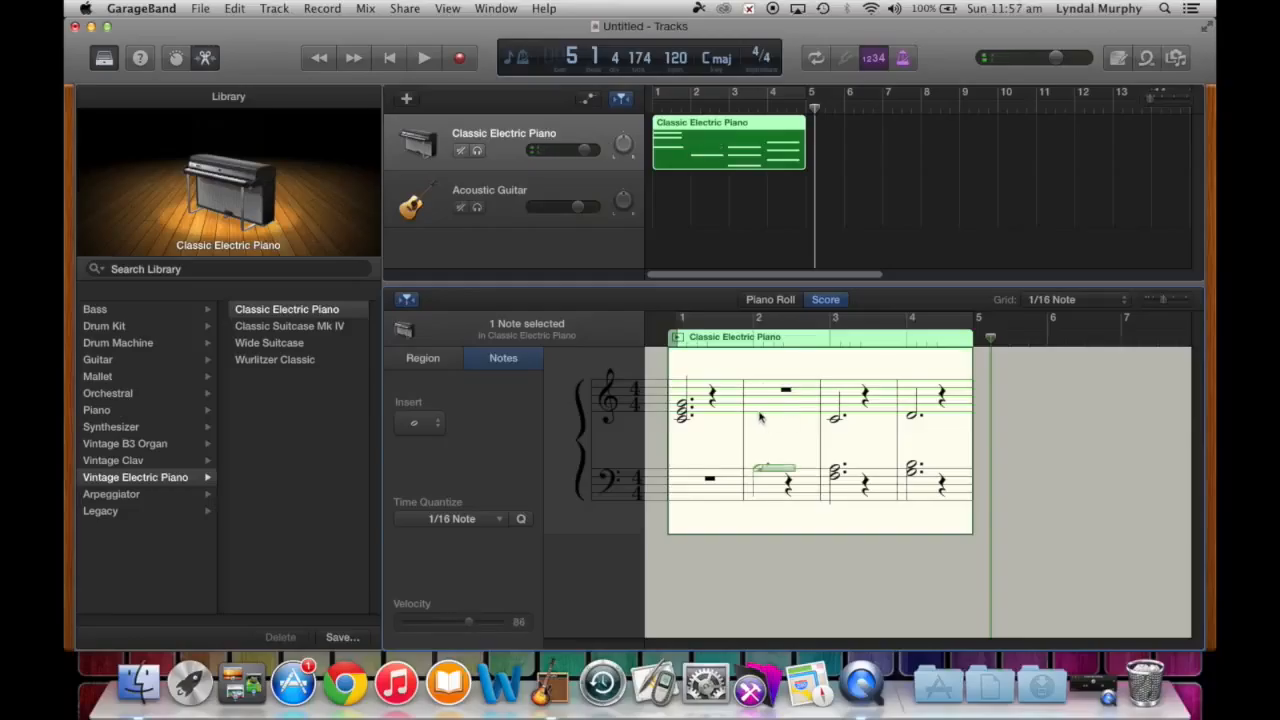
left_click(712, 397)
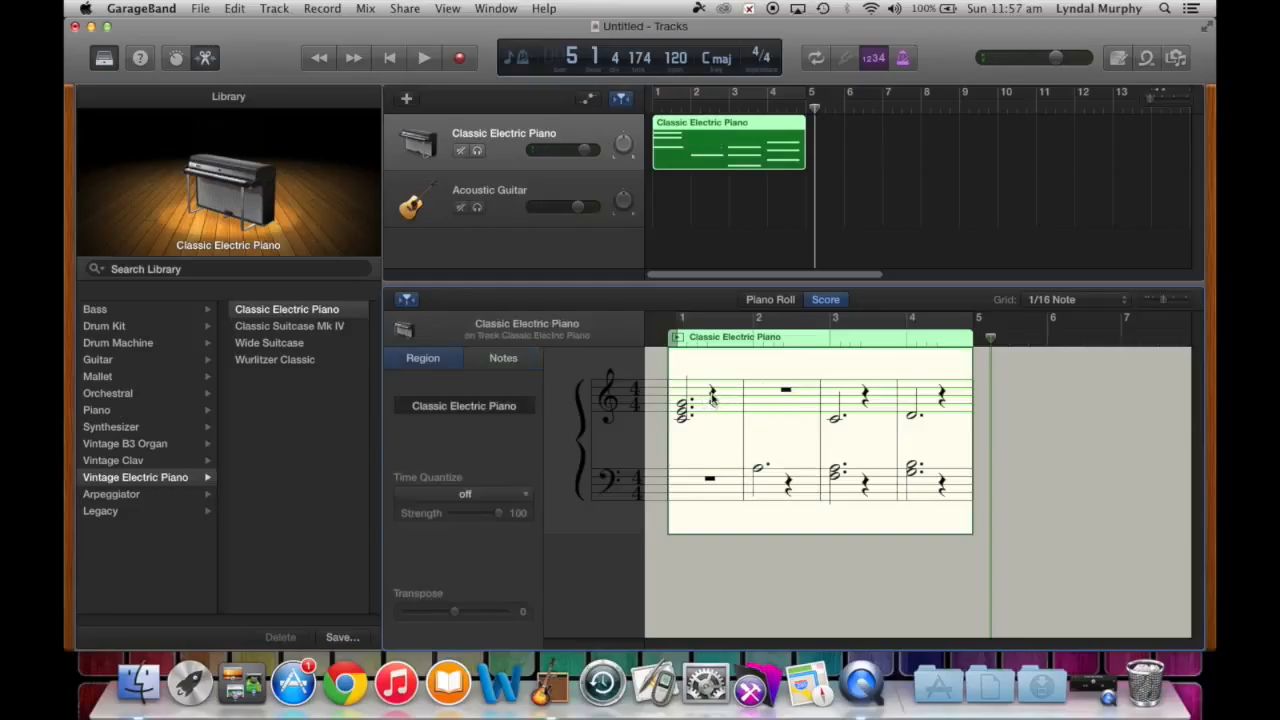
- Select the three bar 1 chord notes and set the note length to half note
left_click(684, 406)
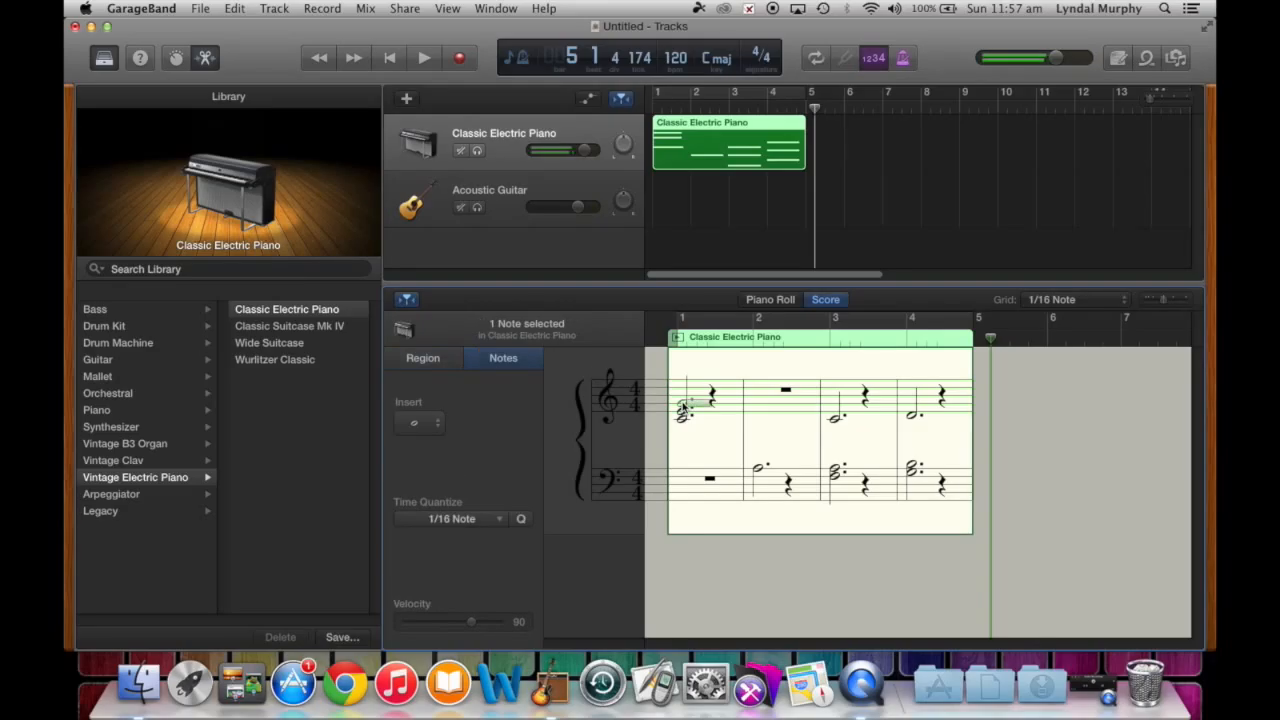
left_click(683, 412, "shift")
left_click(683, 420, "shift")
left_click(434, 431)
left_click(418, 432)
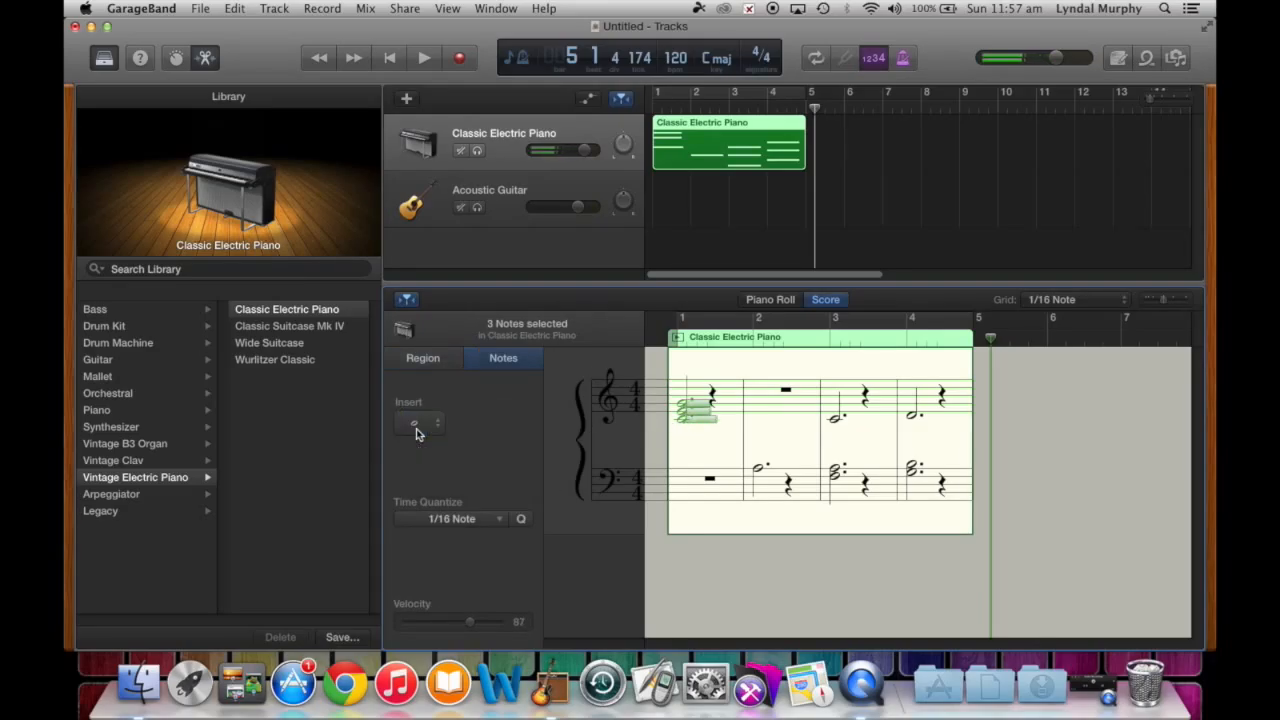
left_click(427, 430)
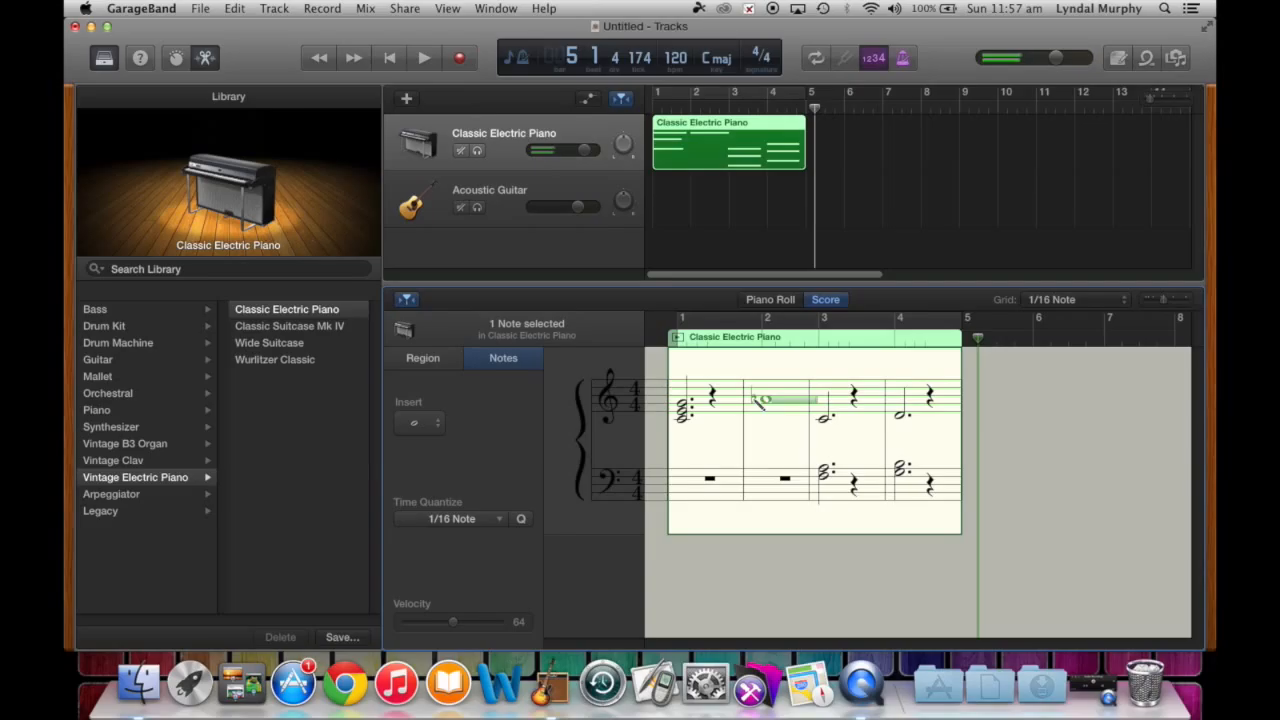
- Build the bar 2 whole-note chord and drag its top note to a lower pitch
left_click(768, 411, "super")
left_click(769, 419, "super")
left_click(777, 402)
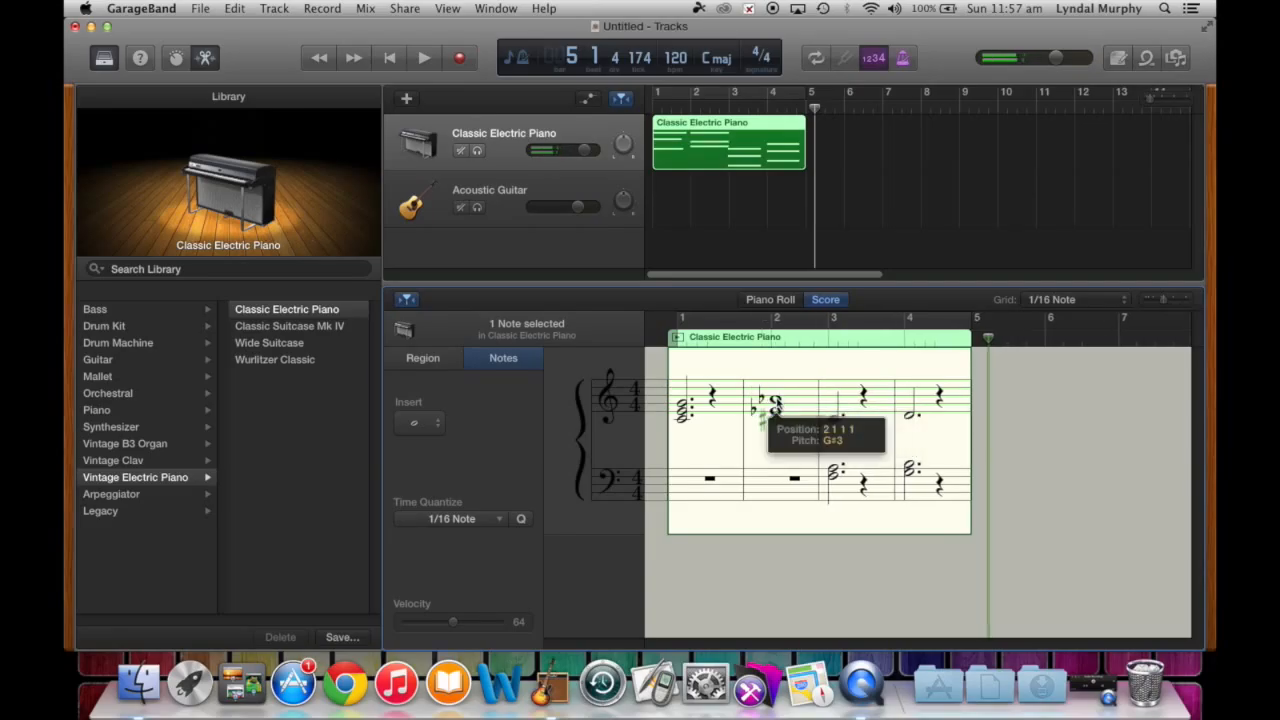
left_click(788, 443)
left_click(776, 402)
left_click_drag(777, 403, 778, 403)
left_click_drag(773, 399, 768, 424)
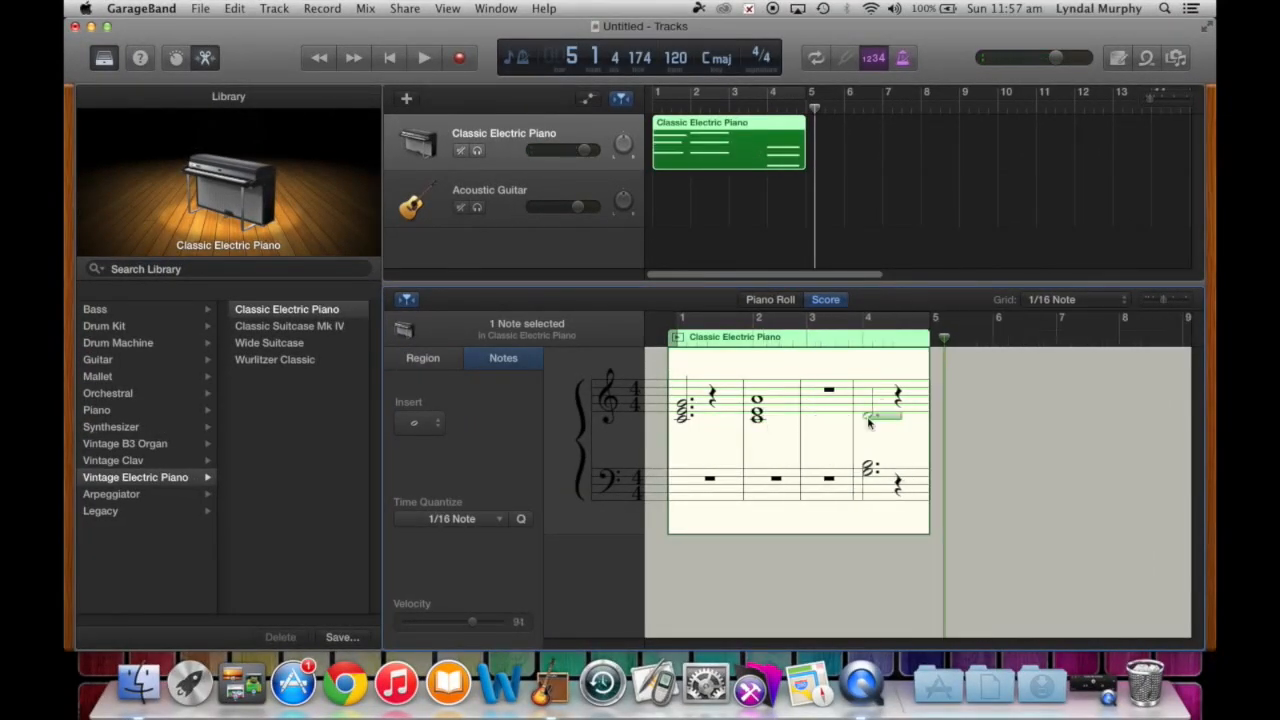
left_click(832, 445)
- Add a three-note whole-note chord in bar 3
left_click(814, 405, "super")
left_click(822, 418, "super")
left_click(822, 400, "super")
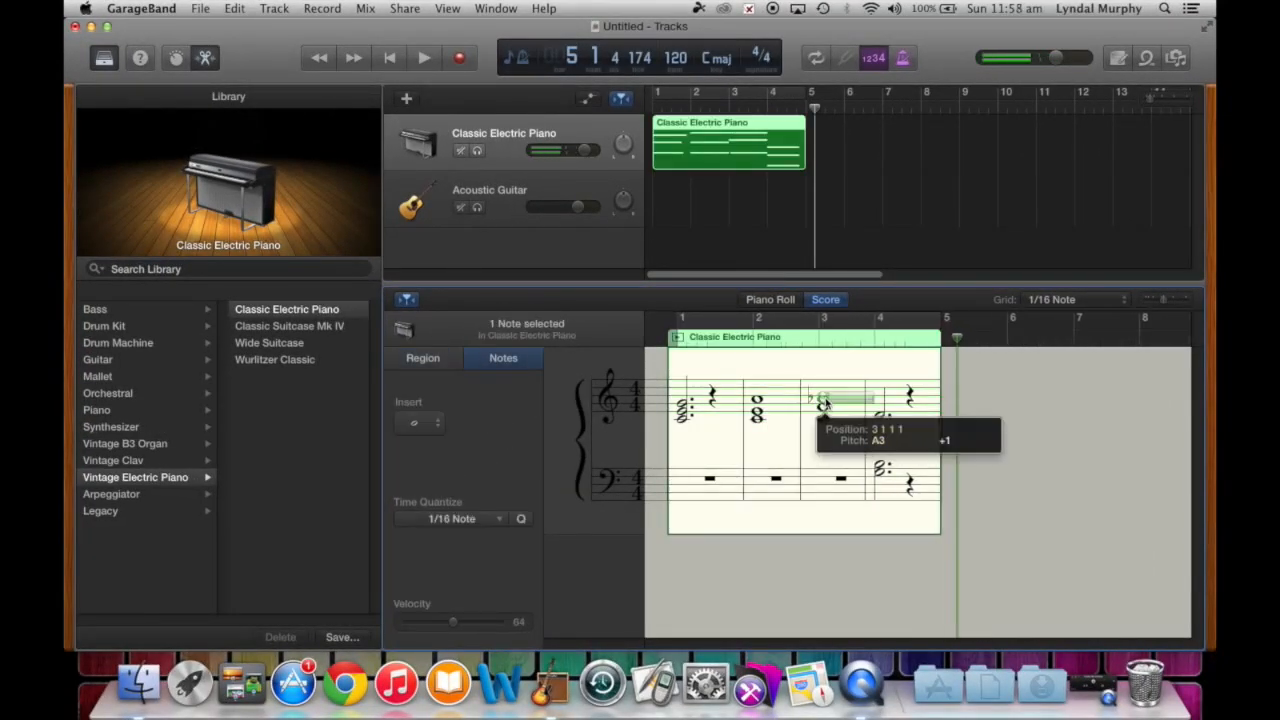
left_click(840, 438)
- Delete bar 4's old bass and treble notes and add a three-note whole-note chord
left_click(869, 416)
left_click(872, 471)
left_click(871, 464, "shift")
key("Delete")
left_click(871, 416)
key("Delete")
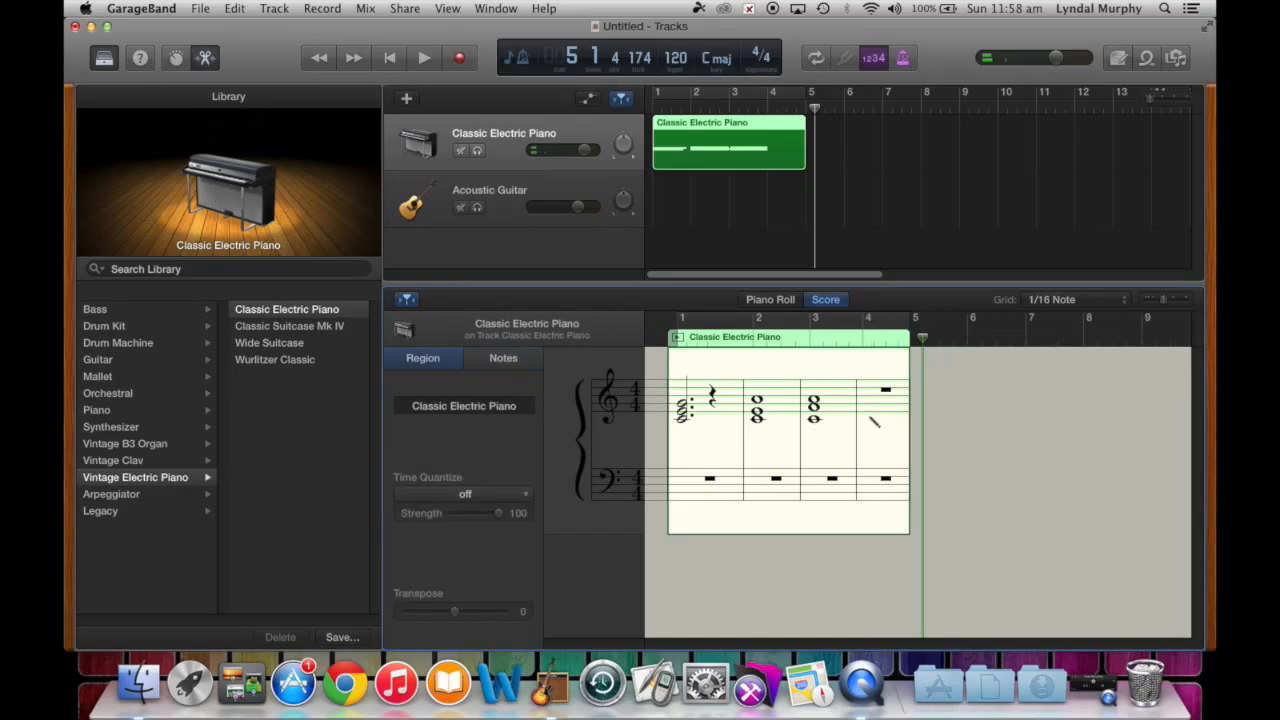
left_click(873, 412, "super")
left_click(873, 404, "super")
left_click(875, 396, "super")
- Lower the bar 4 chord's bottom note, try a C3 bass note in bar 1, and play back
left_click_drag(876, 399, 872, 416)
left_click(667, 435)
key("space")
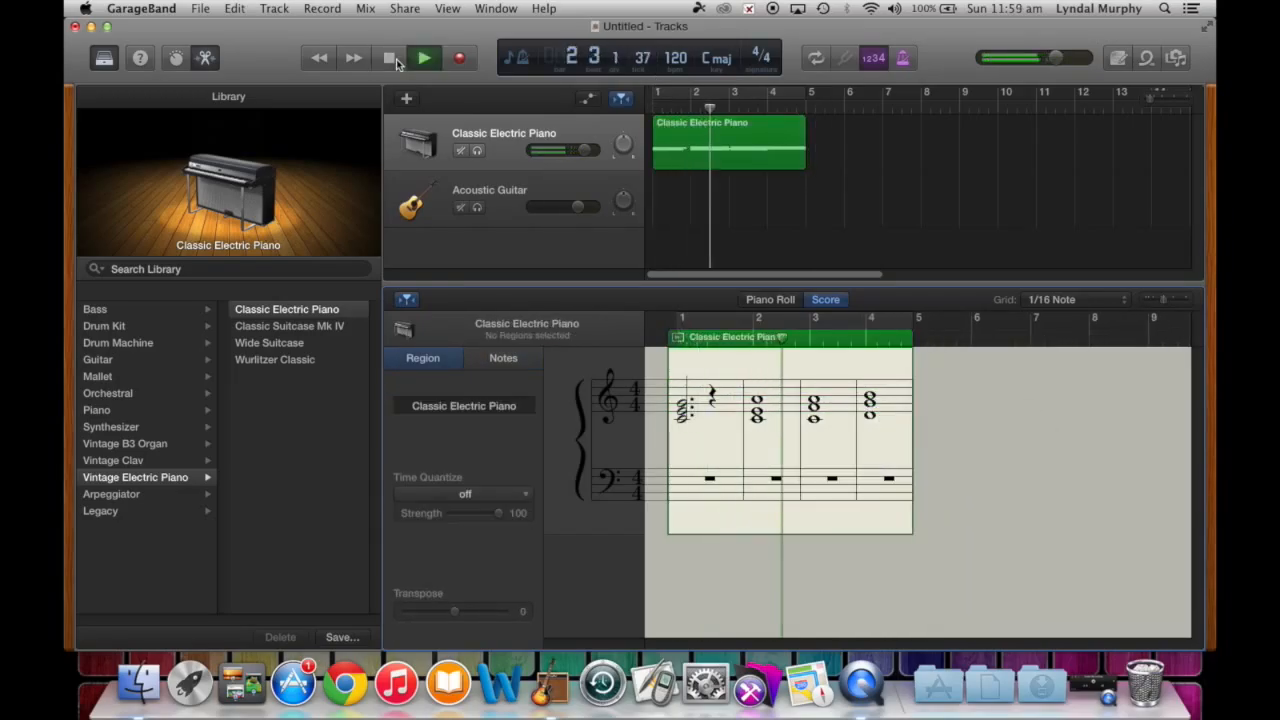
left_click(682, 464, "super")
left_click_drag(682, 466, 682, 465)
key("super+z")
left_click(760, 500)
key("space")
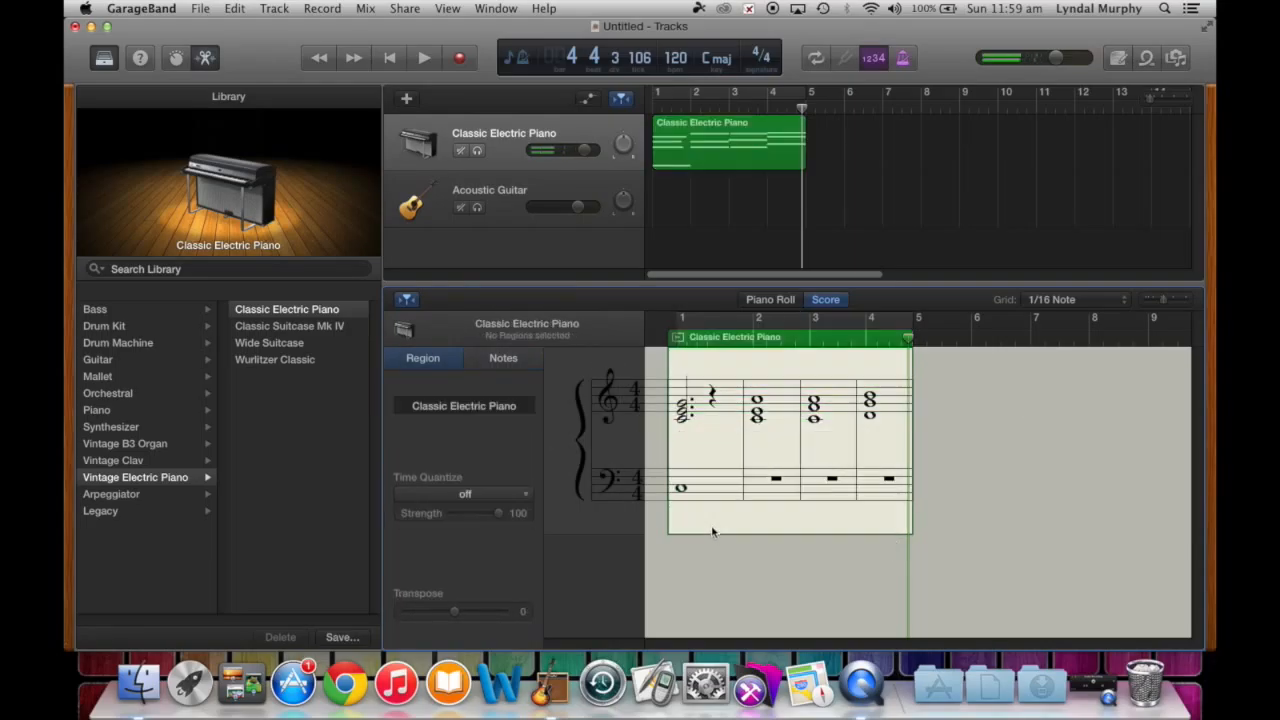
- Add whole bass notes in bars 2, 3 and 4 and play the part from the start
left_click(759, 498, "super")
left_click(811, 504, "super")
left_click(870, 503, "super")
left_click(393, 62)
key("space")
key("space")
left_click(683, 404)
- Replace bar 1's old treble notes with a three-note whole-note chord
key("Delete")
left_click(683, 411)
key("Delete")
left_click(682, 419)
key("Delete")
left_click(685, 418, "super")
left_click(687, 411, "super")
left_click(700, 397, "super")
- Adjust the middle and top note pitches of the bar 1 chord, lowering one to C3
left_click_drag(700, 415, 700, 412)
left_click_drag(700, 412, 699, 414)
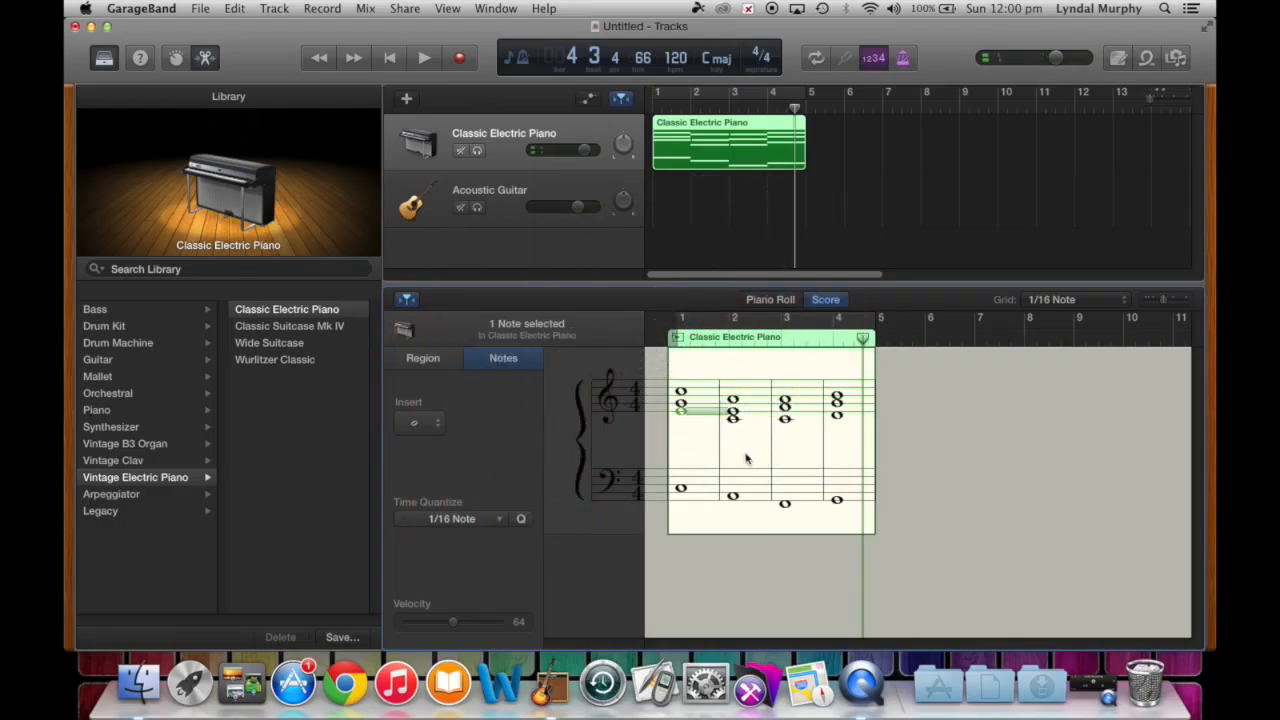
left_click(708, 451)
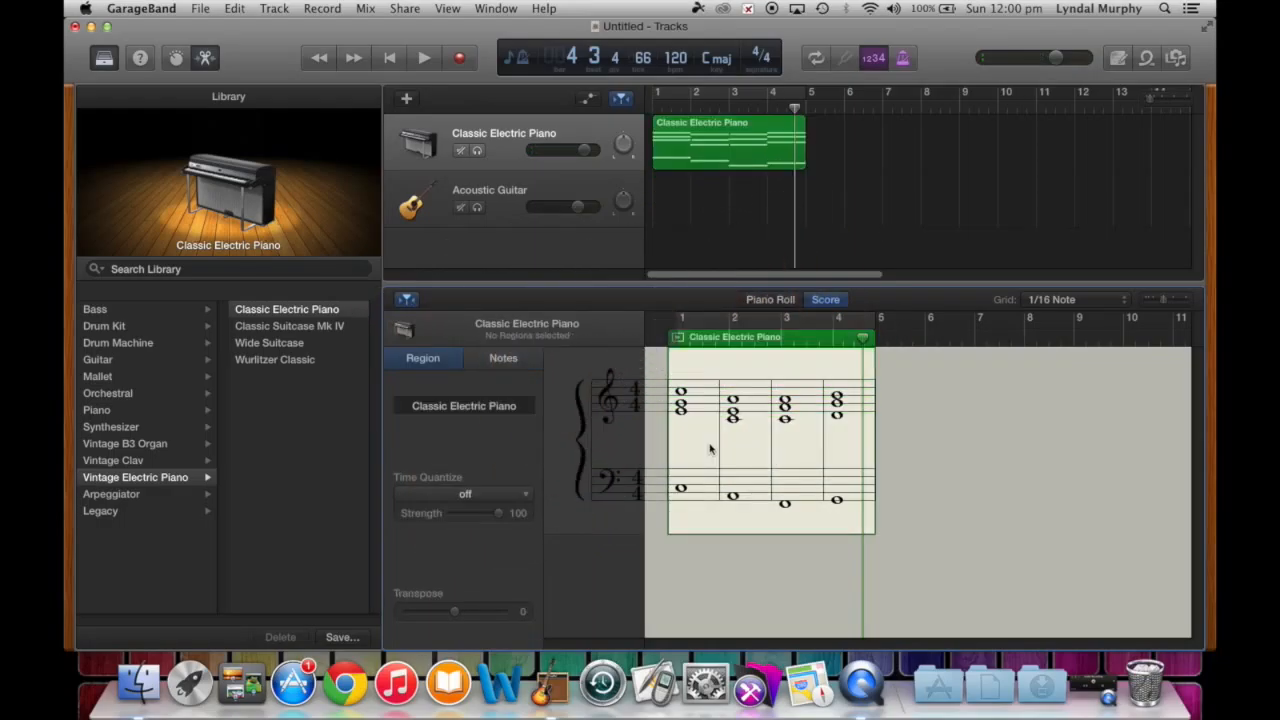
left_click_drag(683, 393, 683, 422)
left_click(390, 57)
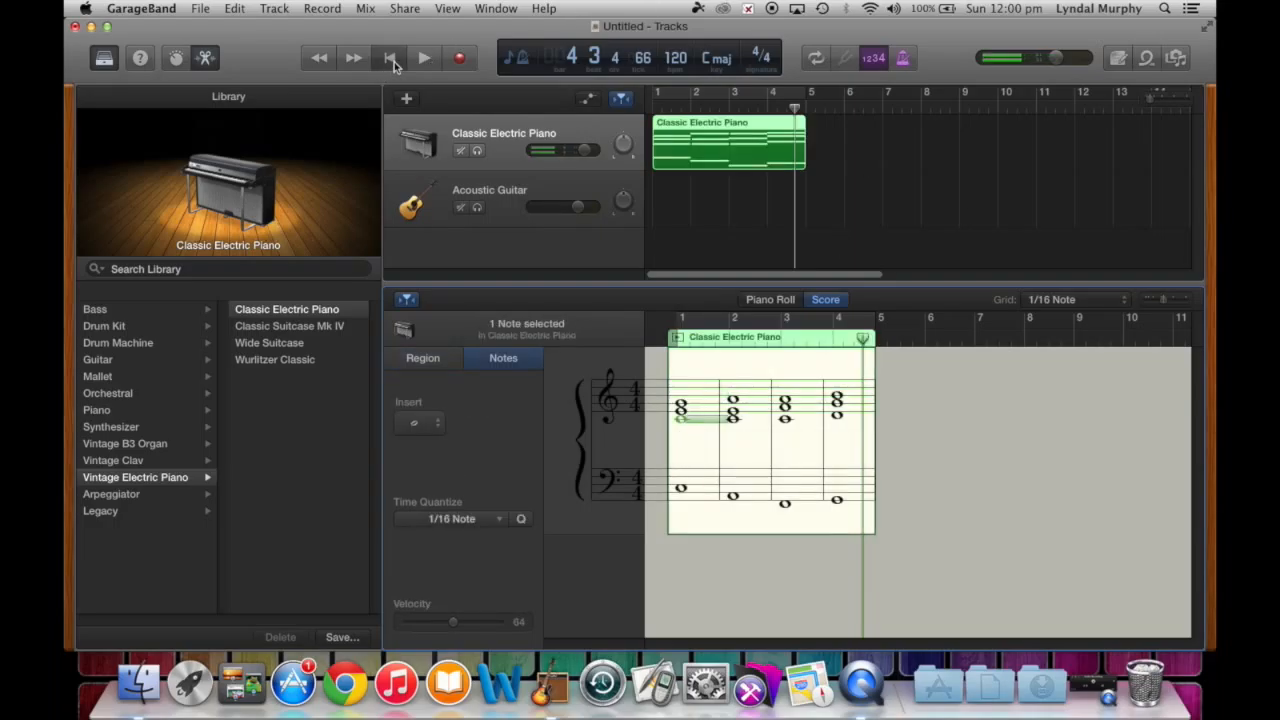
key("space")
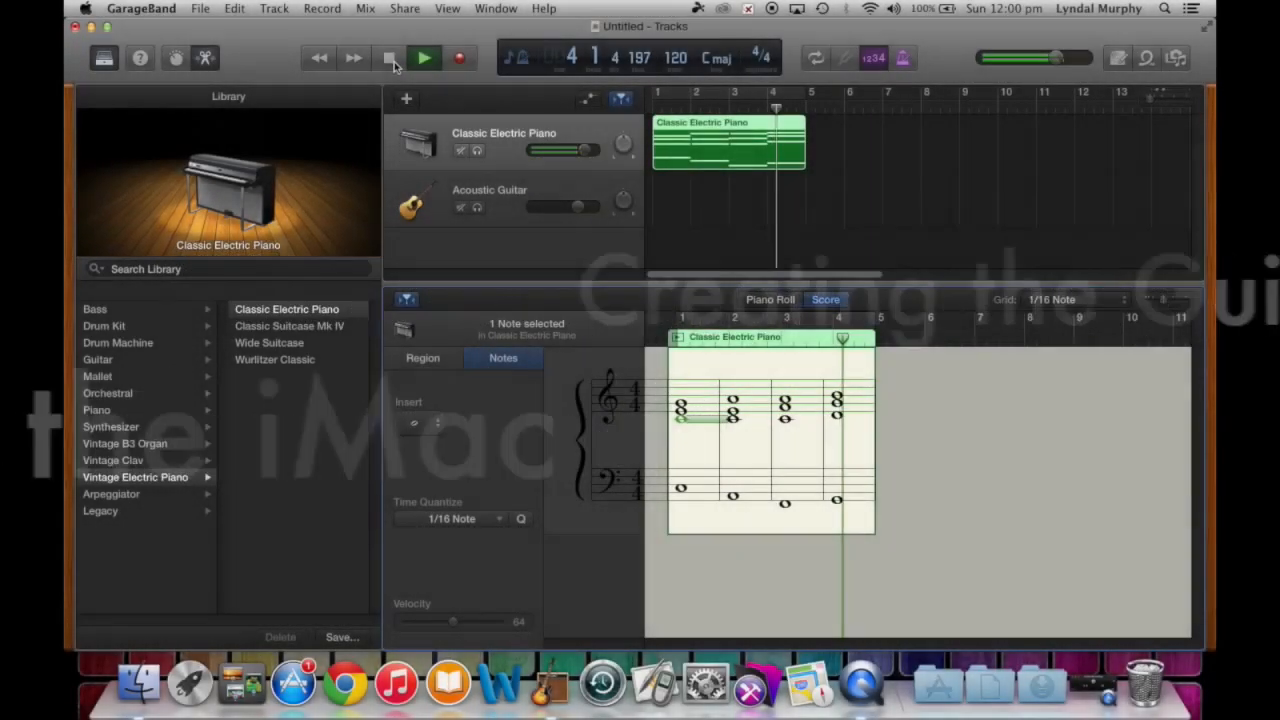
left_click(390, 58)
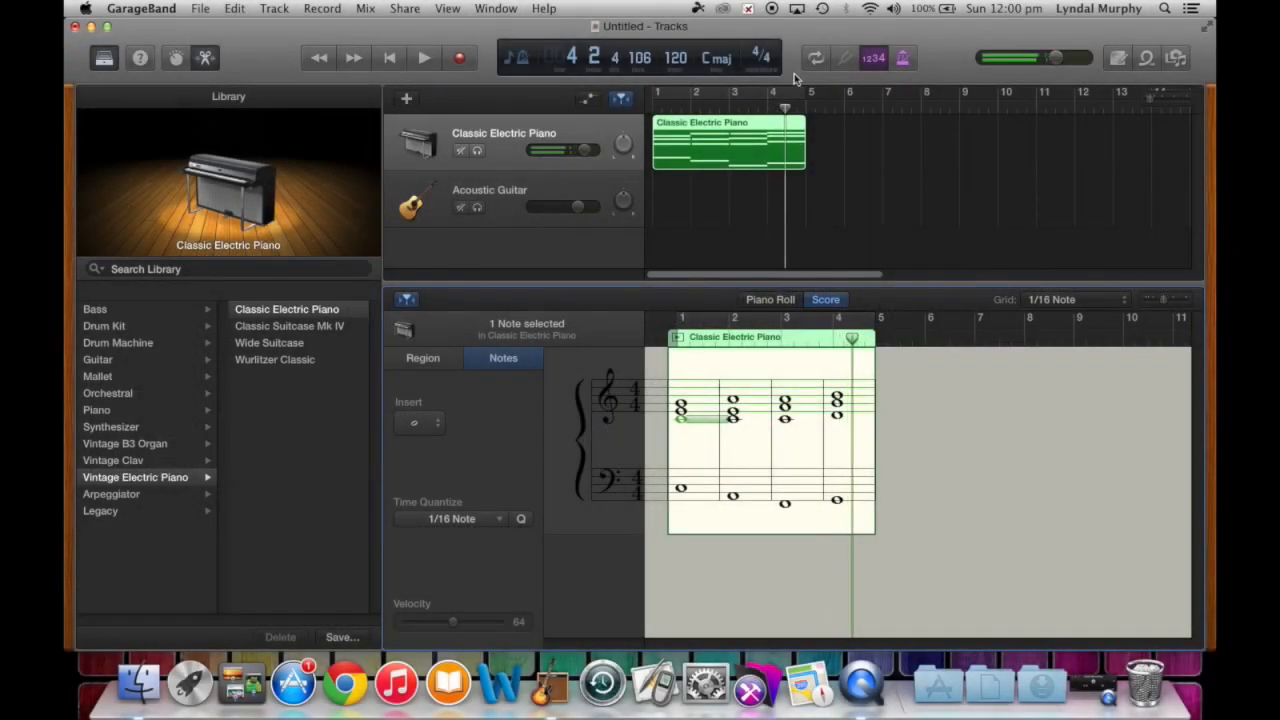
left_click(908, 182)
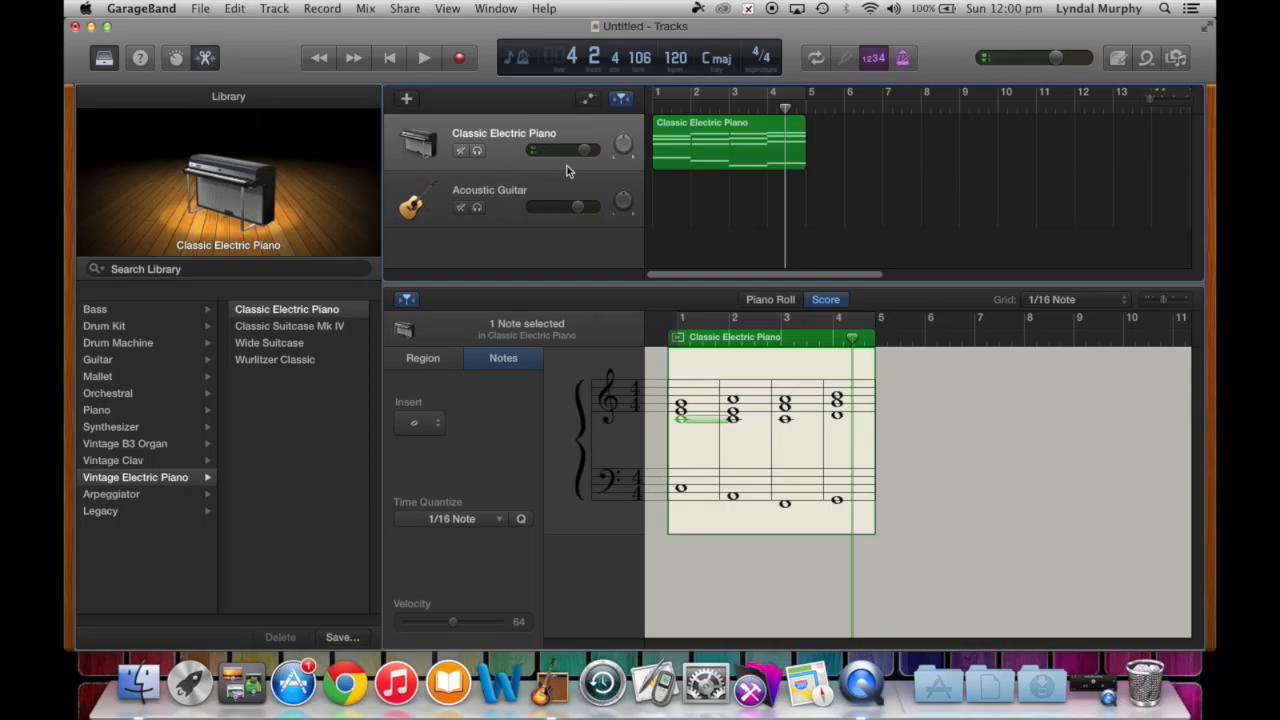
left_click(705, 146)
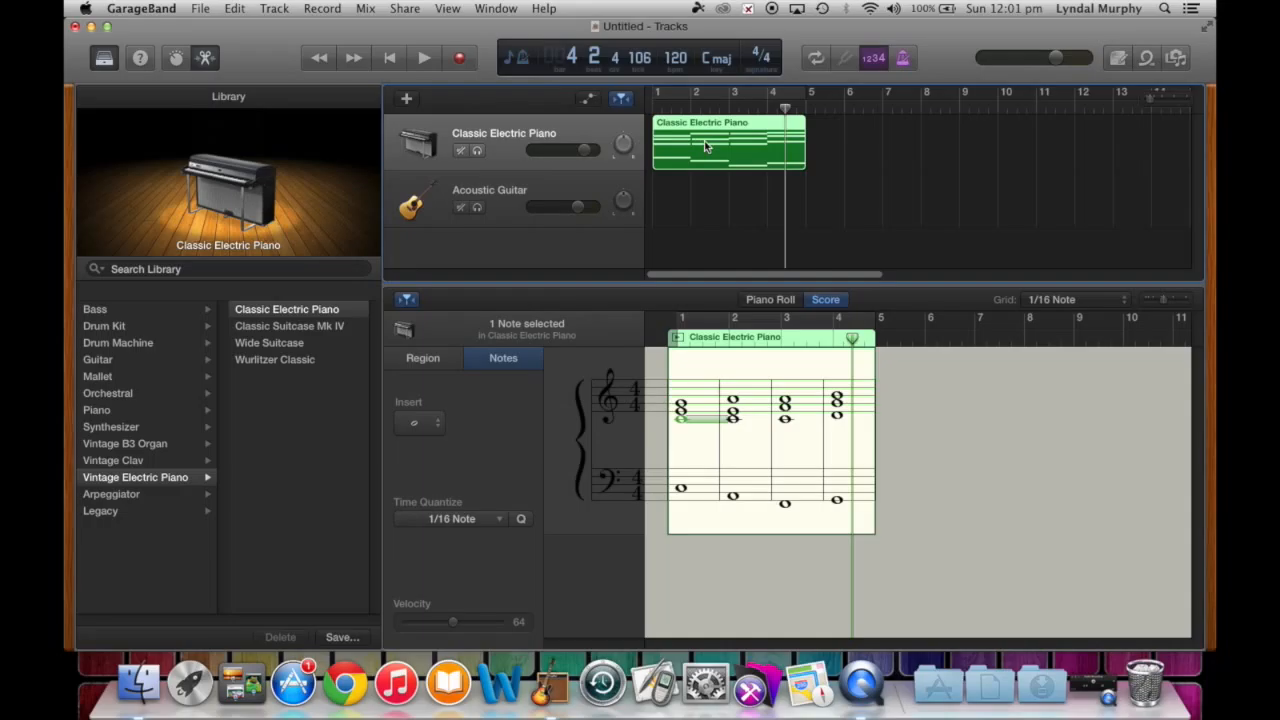
left_click(233, 10)
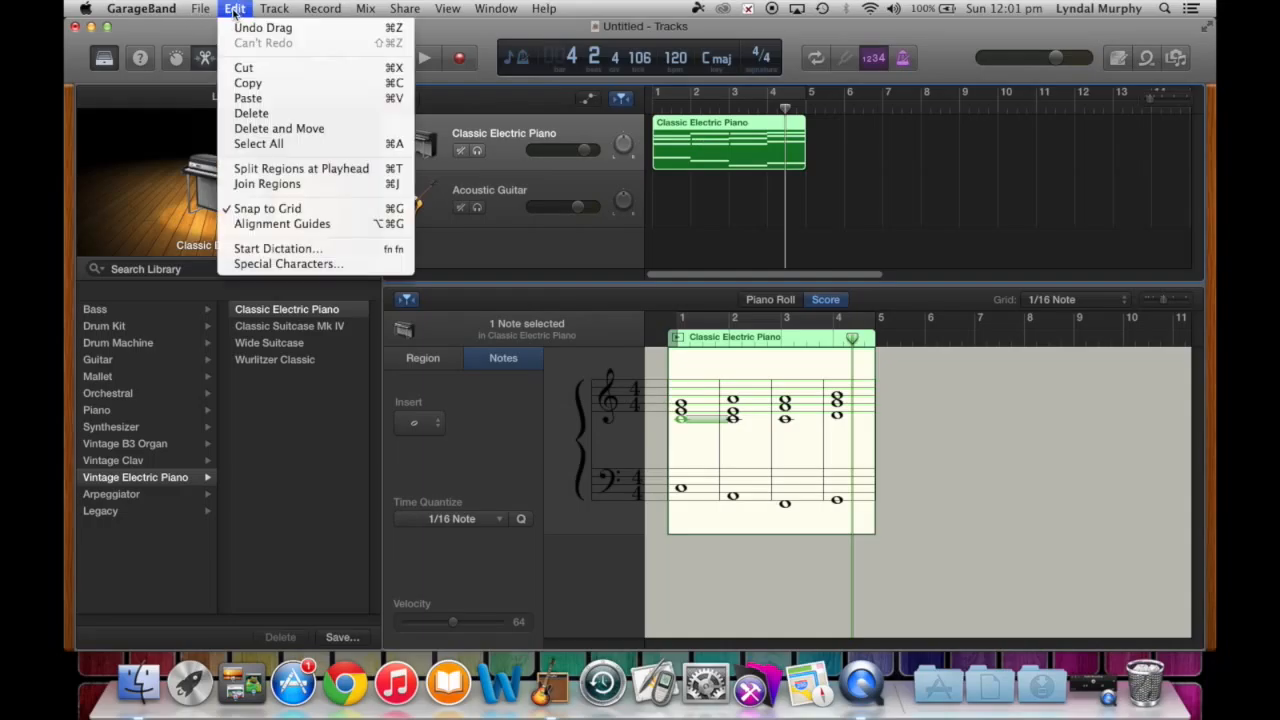
- Paste a copy of the piano region onto the Acoustic Guitar track at bar 1 and play both
left_click(259, 85)
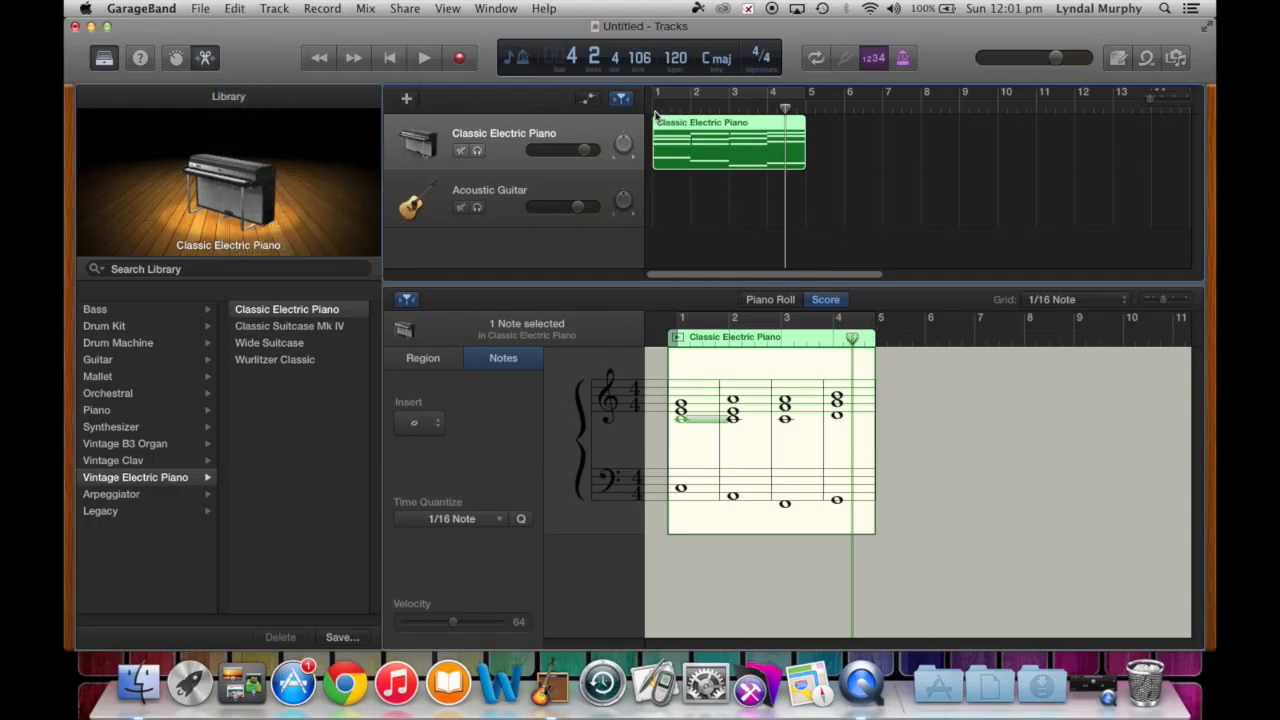
key("Return")
left_click(527, 197)
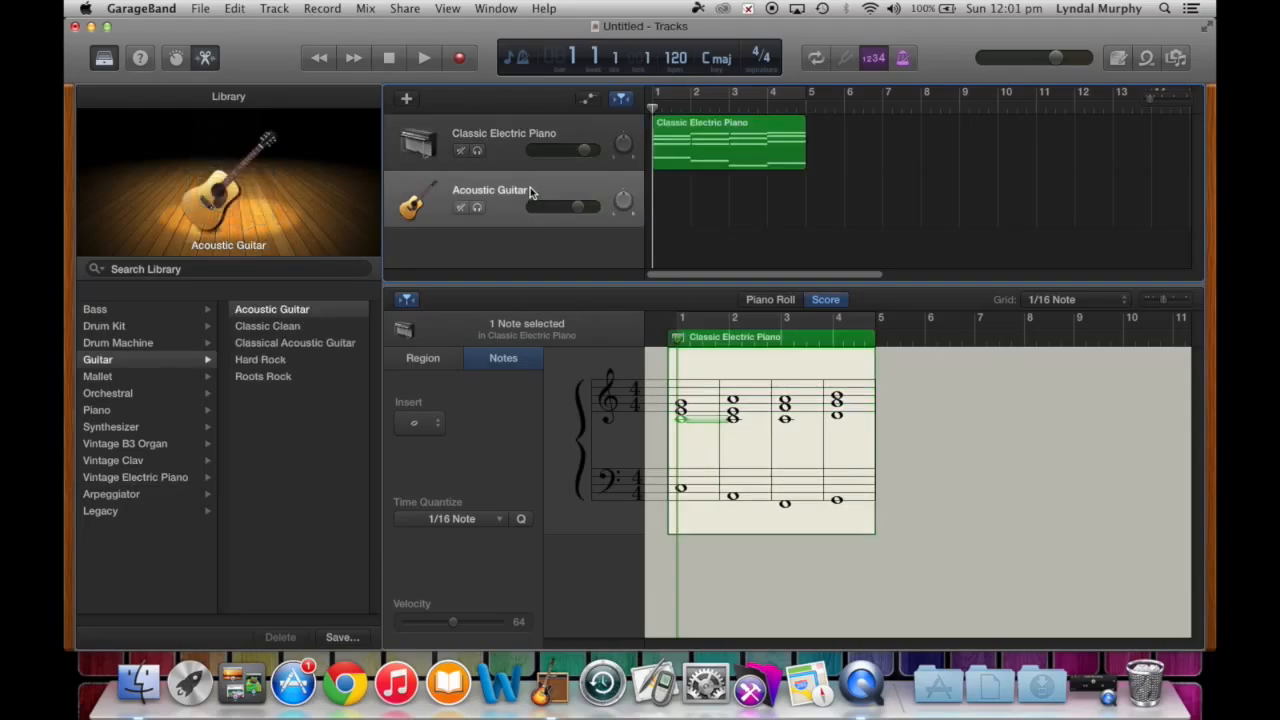
key("super+v")
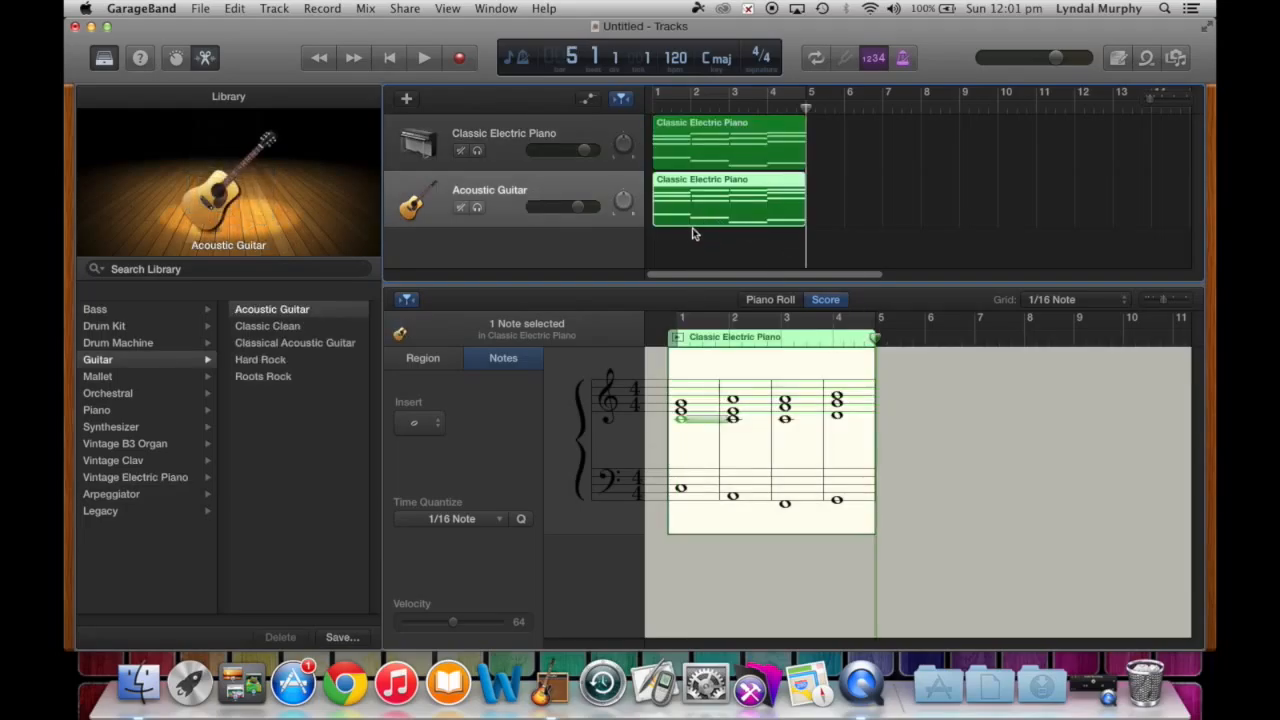
left_click(392, 60)
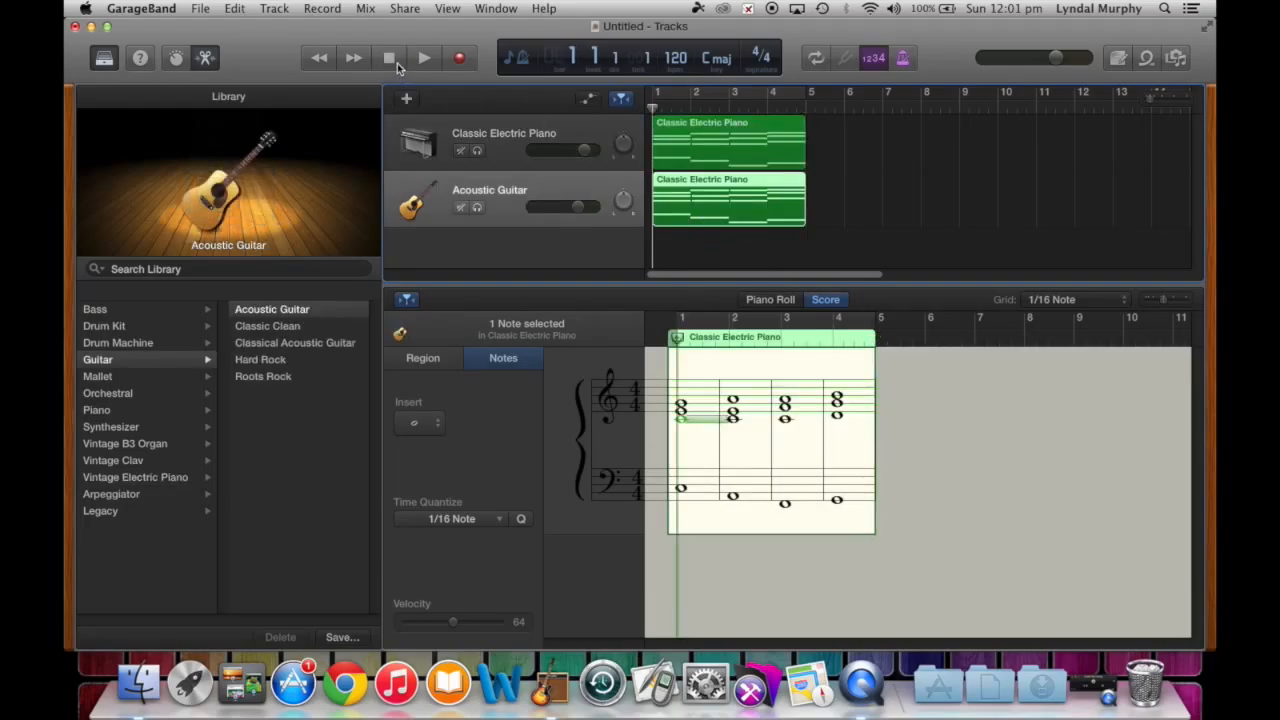
key("space")
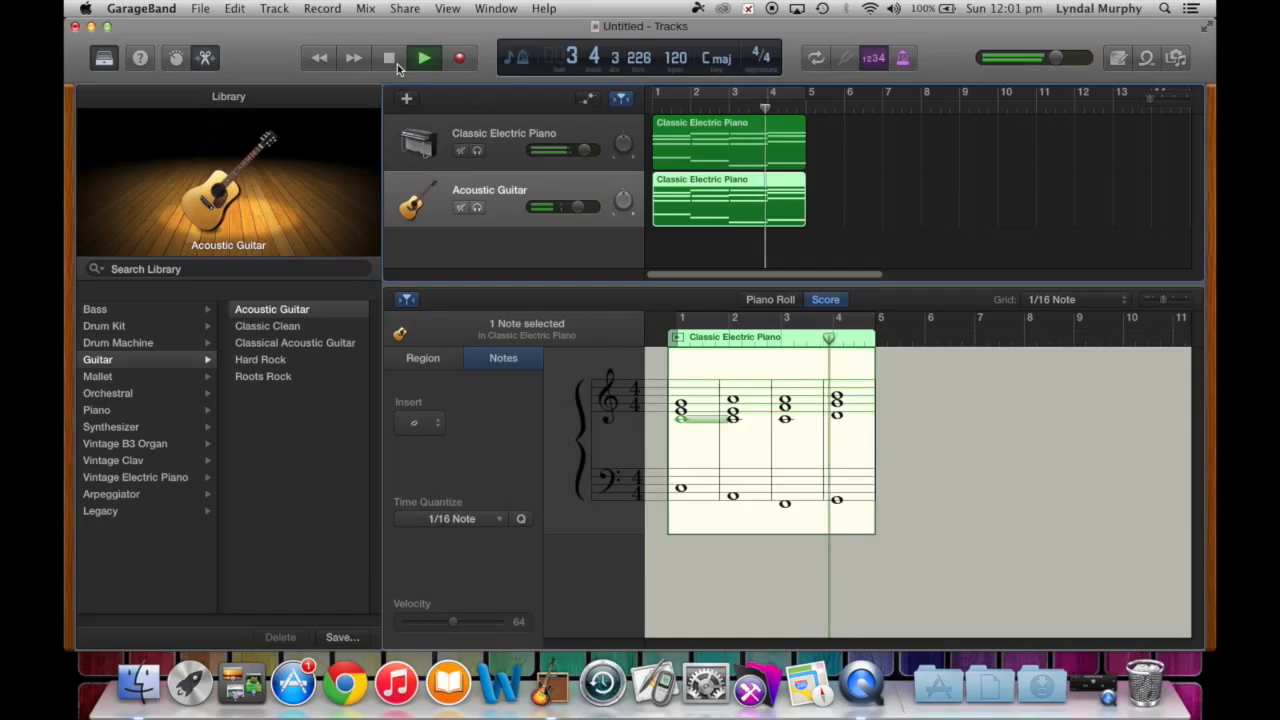
- Drag the bass note out of the guitar copy and show its score on the treble staff only
key("space")
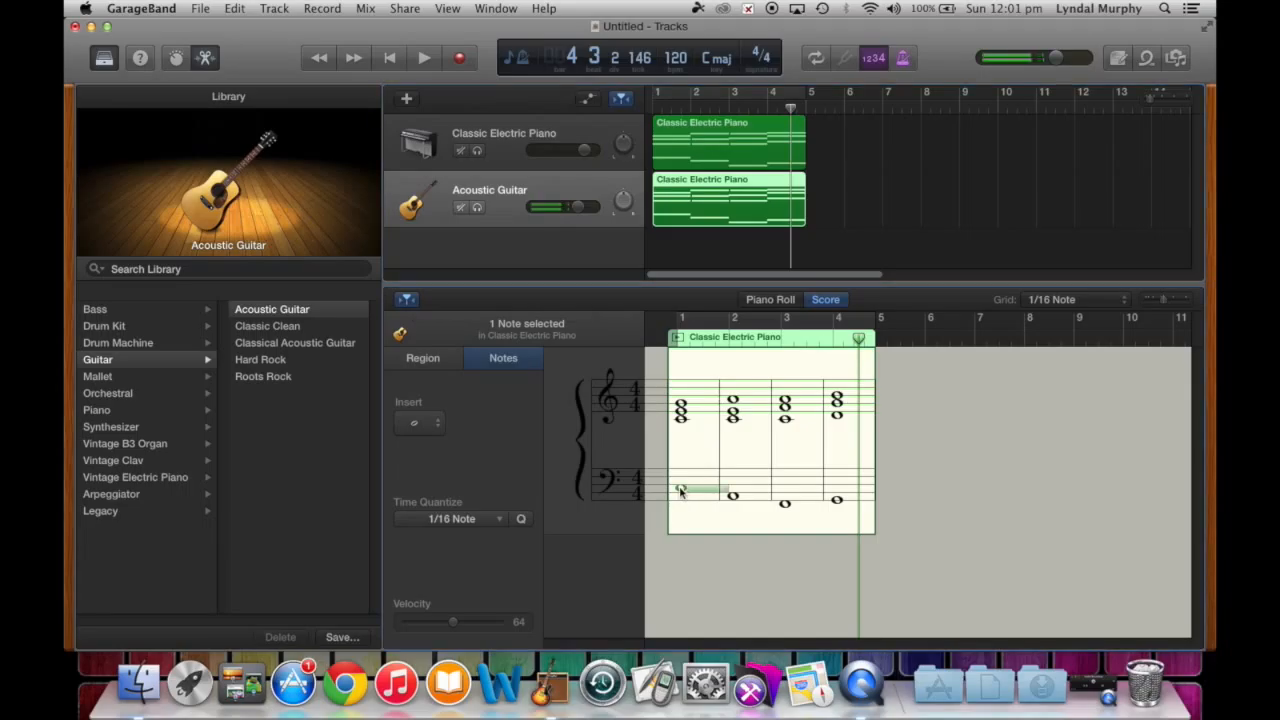
left_click_drag(682, 492, 850, 506)
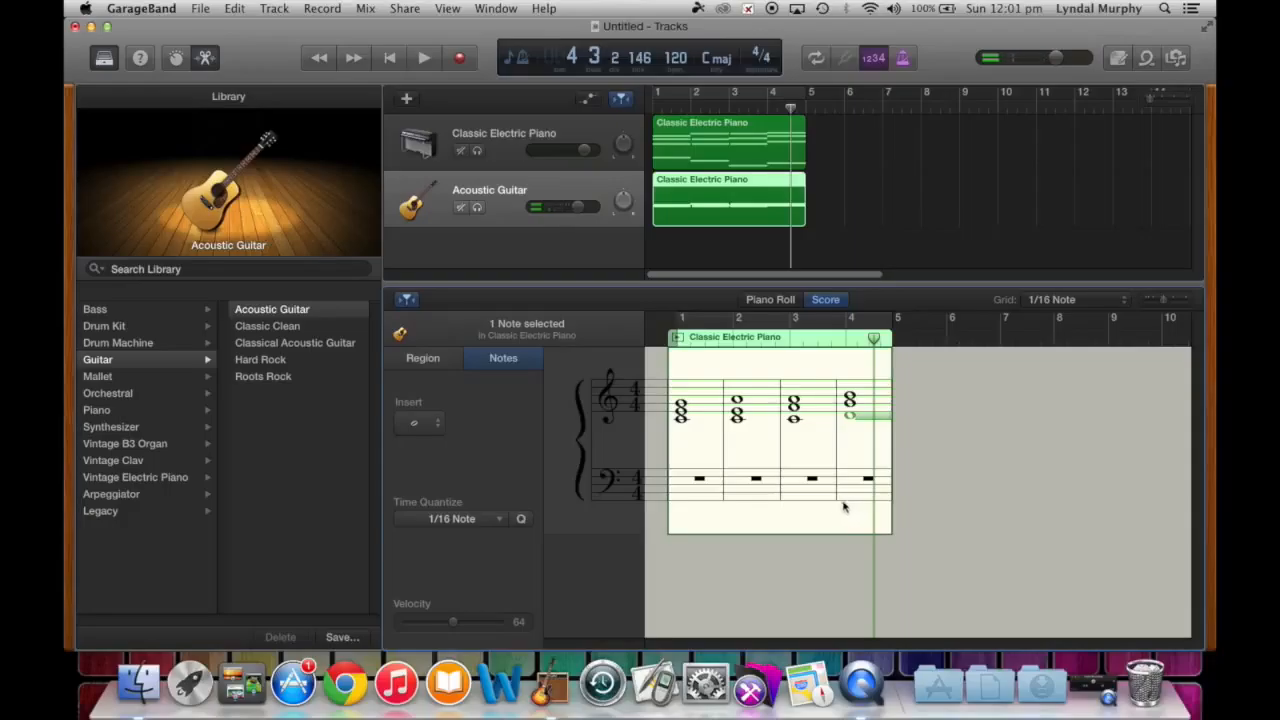
left_click(608, 490)
left_click(569, 490)
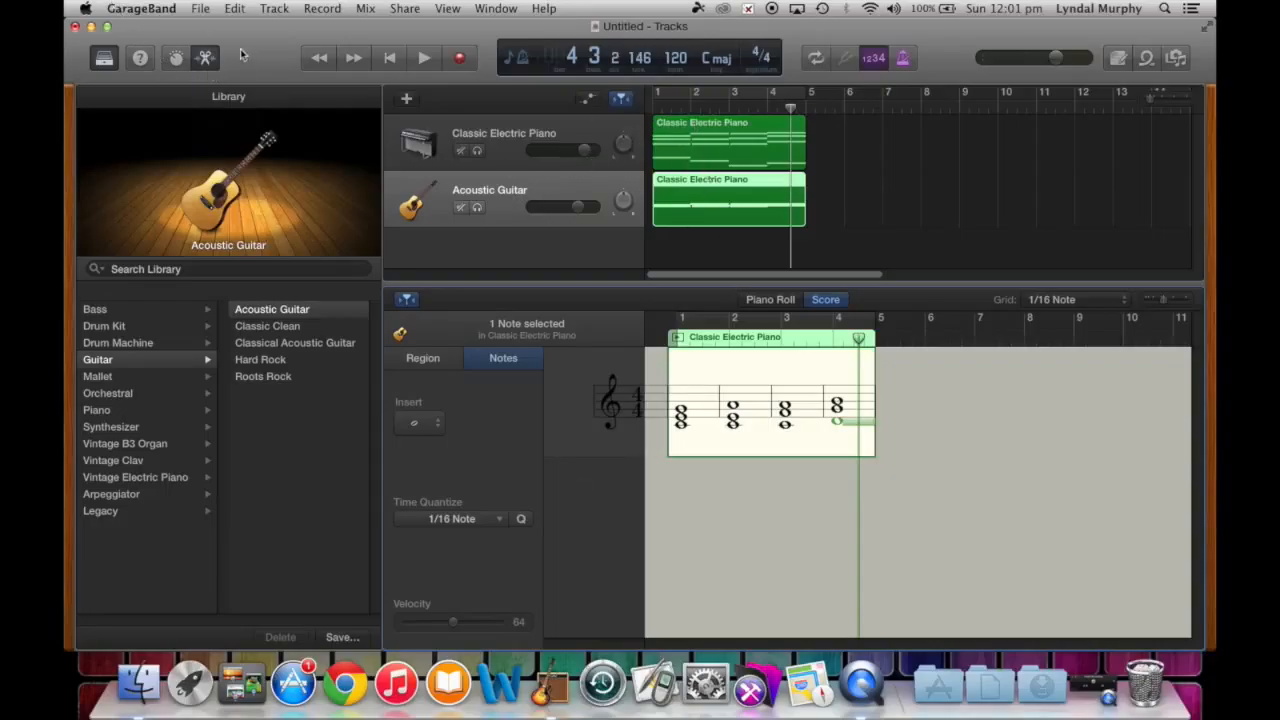
left_click(284, 8)
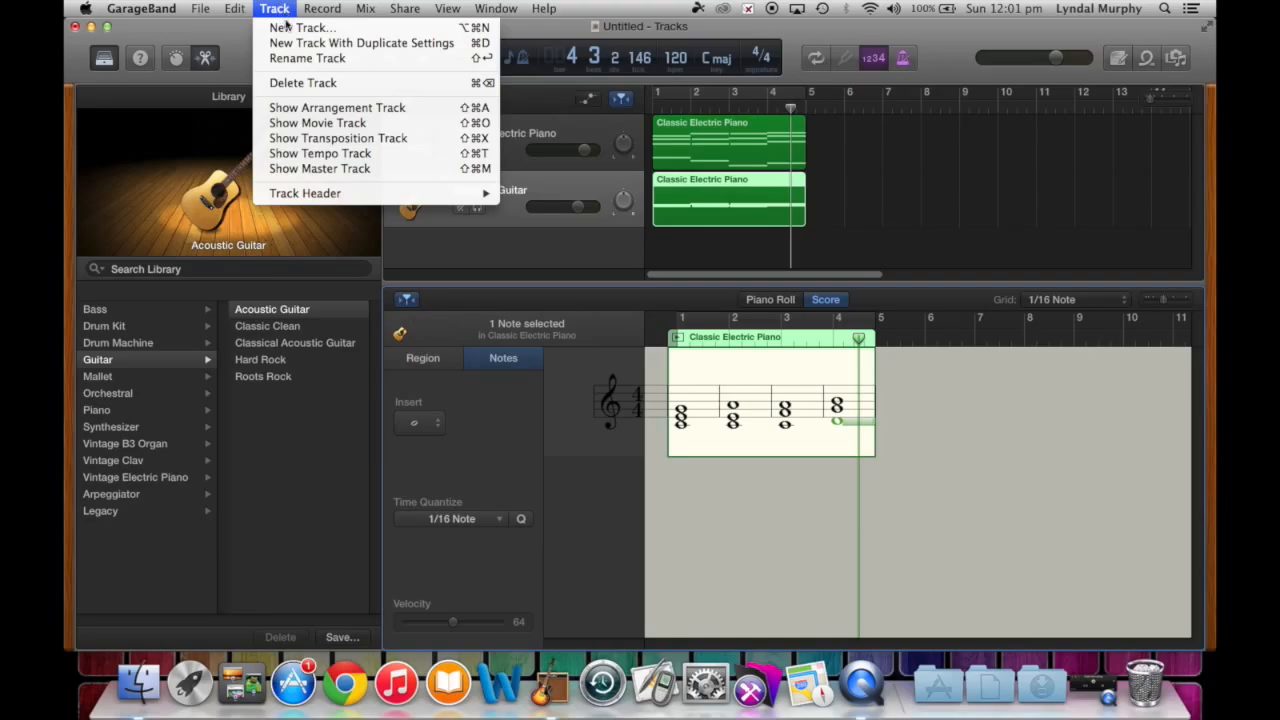
- Add a third software instrument track set to Fingerstyle Bass
left_click(293, 27)
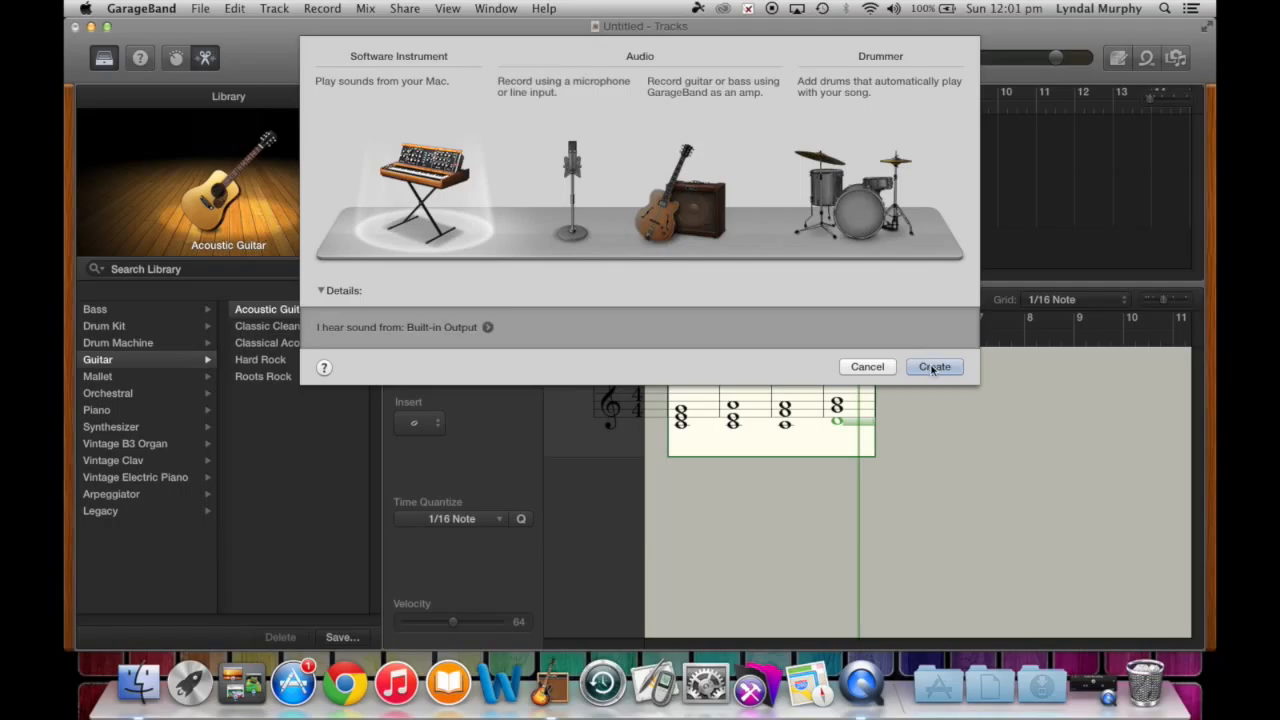
left_click(934, 368)
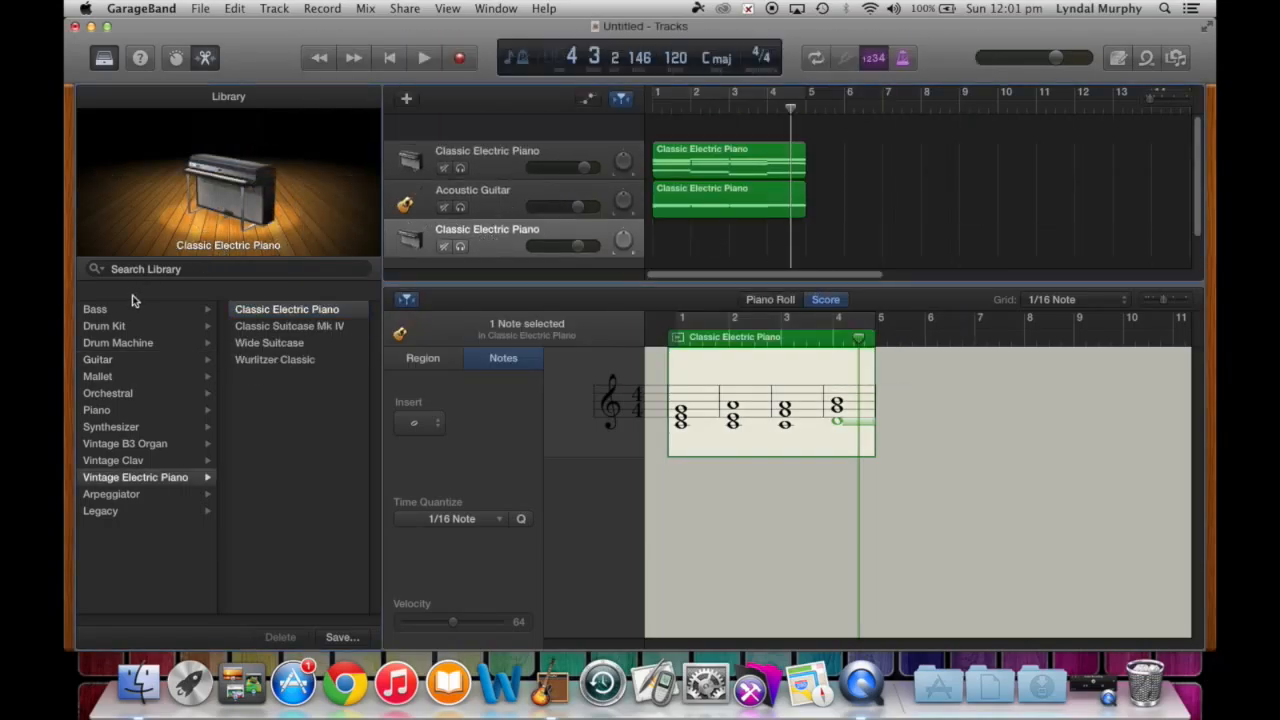
left_click(94, 310)
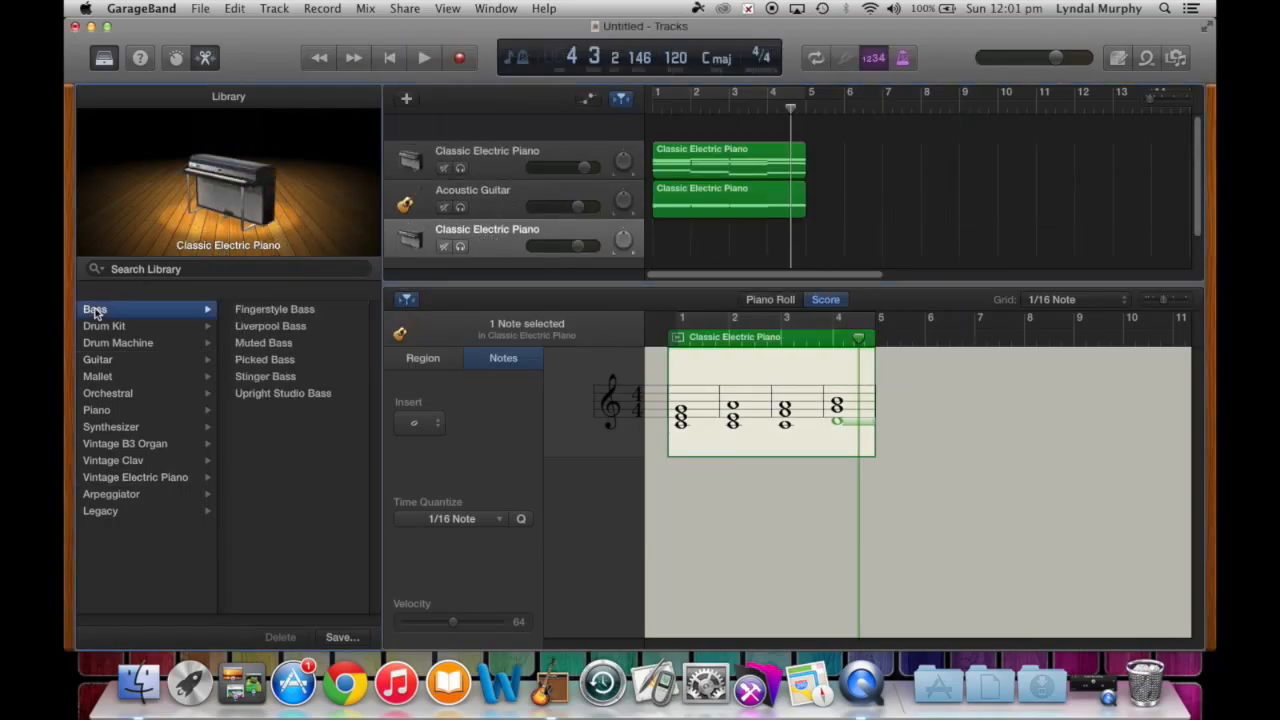
left_click(259, 312)
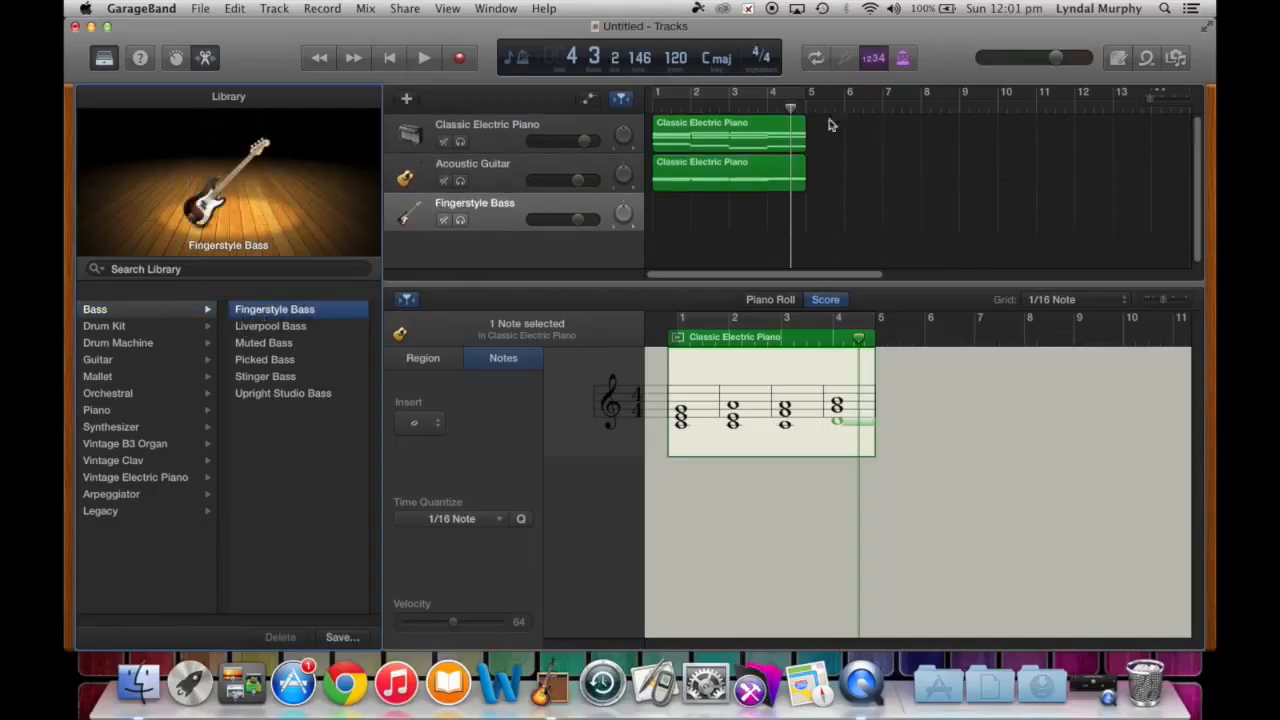
- Copy the Classic Electric Piano region, select the Fingerstyle Bass track, and rewind to bar 1
left_click(746, 143)
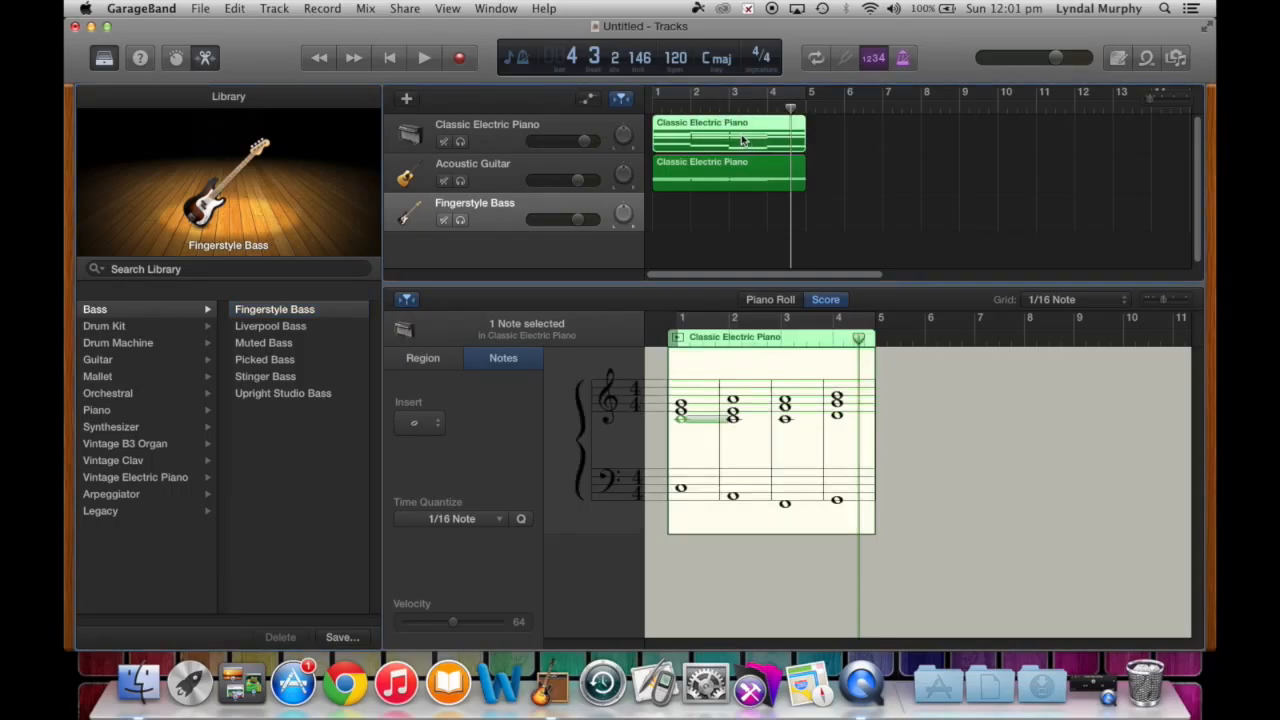
left_click(244, 10)
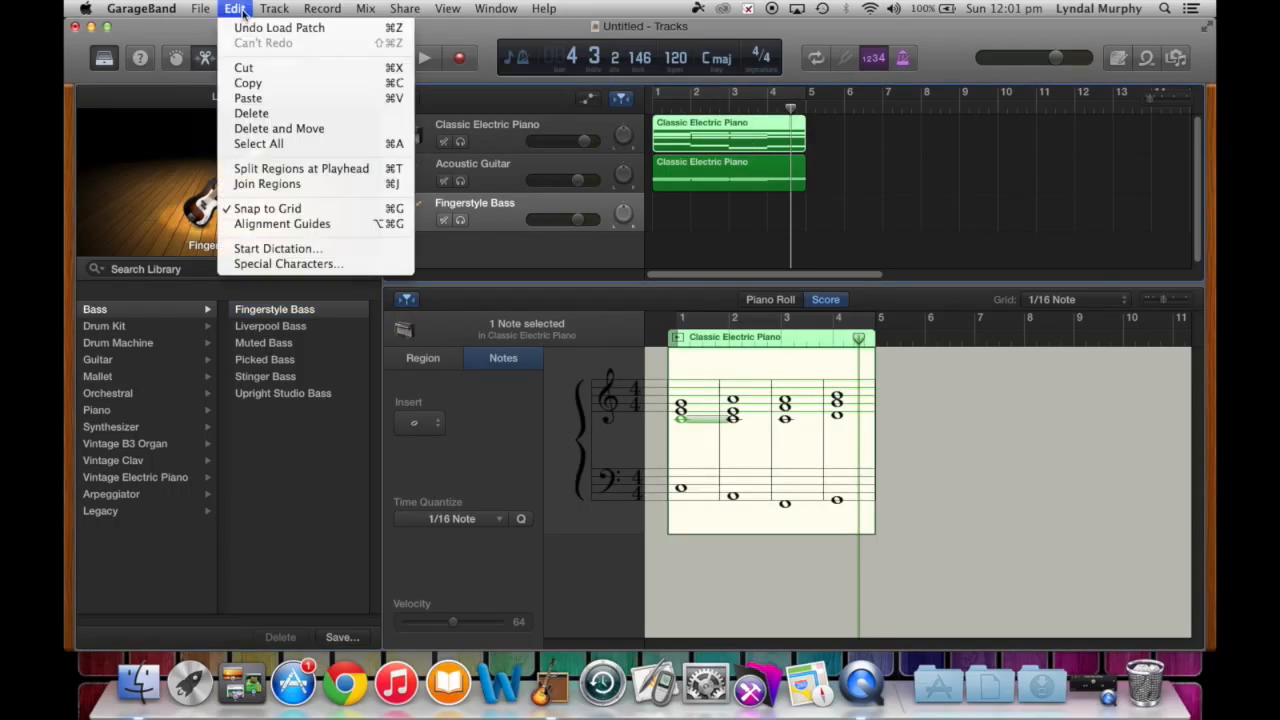
left_click(255, 81)
left_click(532, 208)
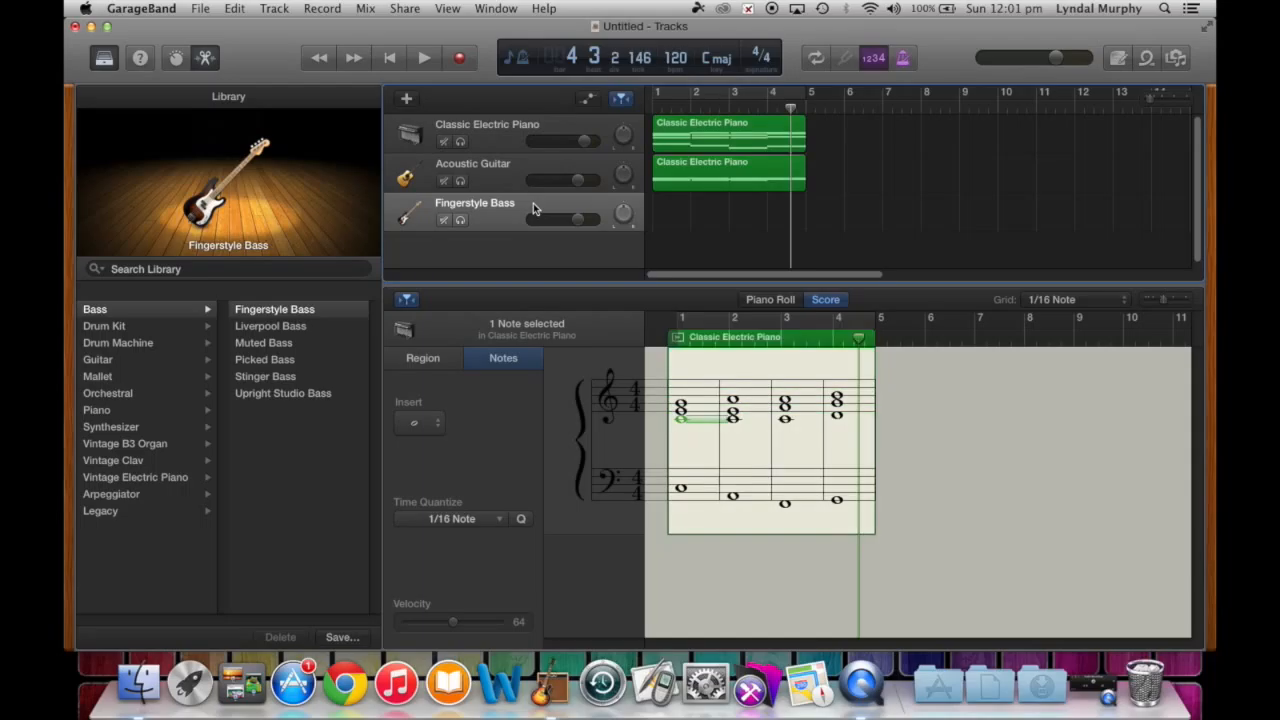
left_click(653, 106)
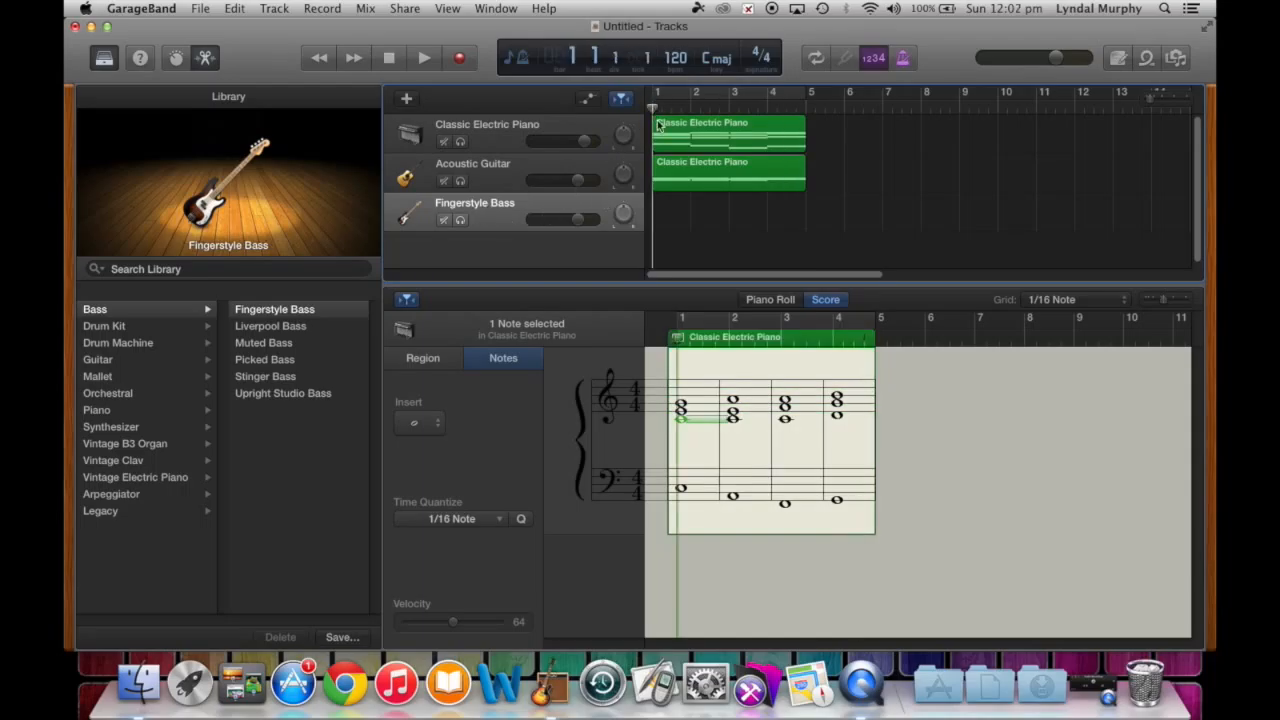
- Paste the piano region onto the Fingerstyle Bass track and show it as music notation
key("super+v")
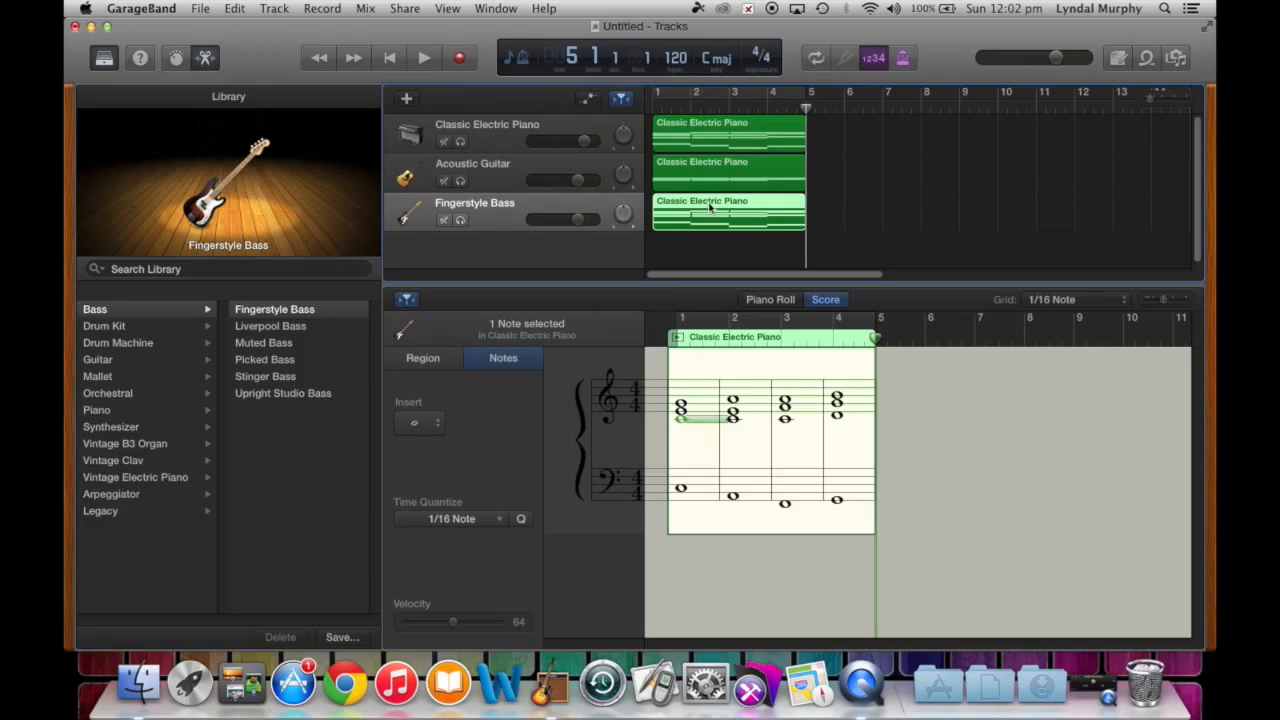
double_click(710, 208)
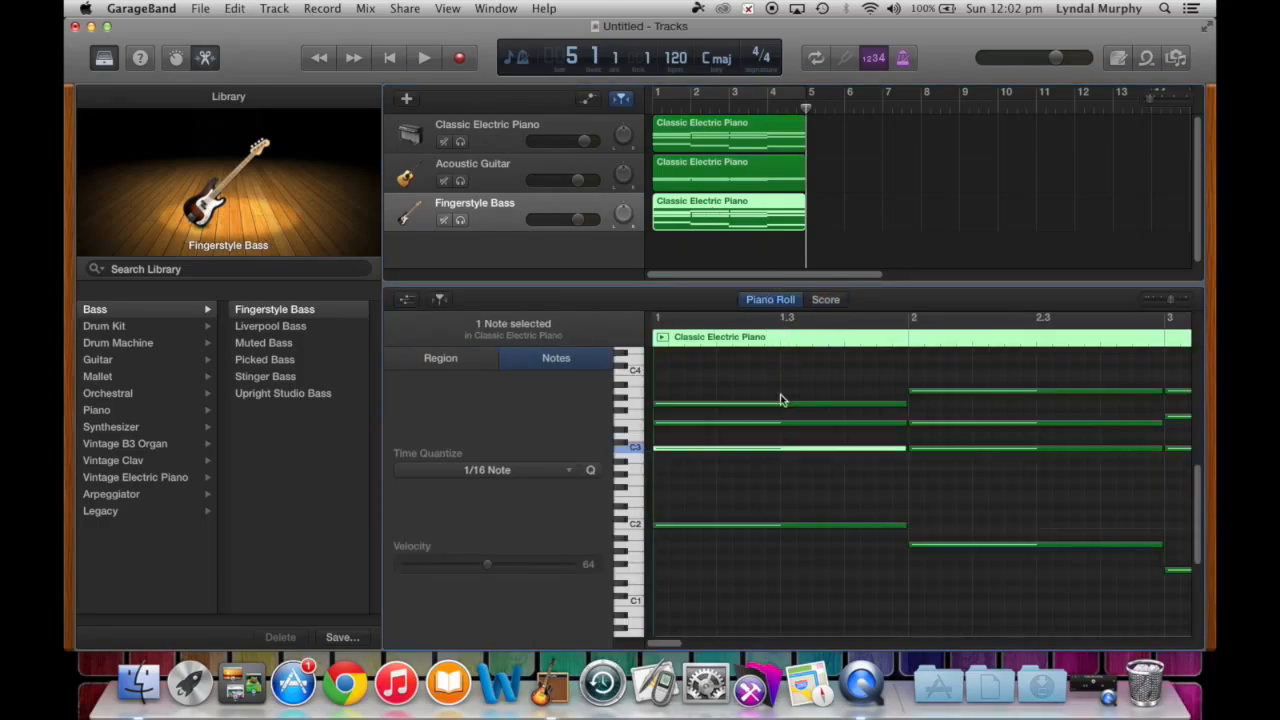
left_click(826, 300)
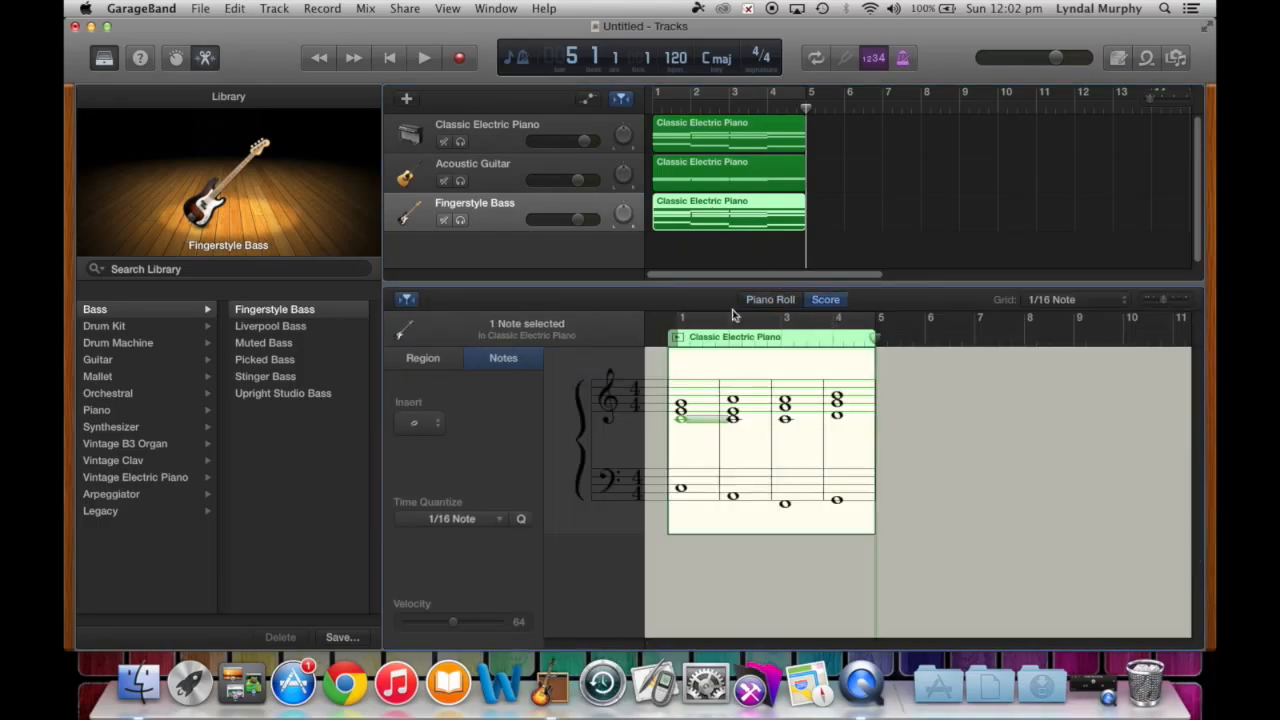
- Delete the treble chord notes in bars 1–4, leaving only the bass notes
left_click(683, 411, "shift")
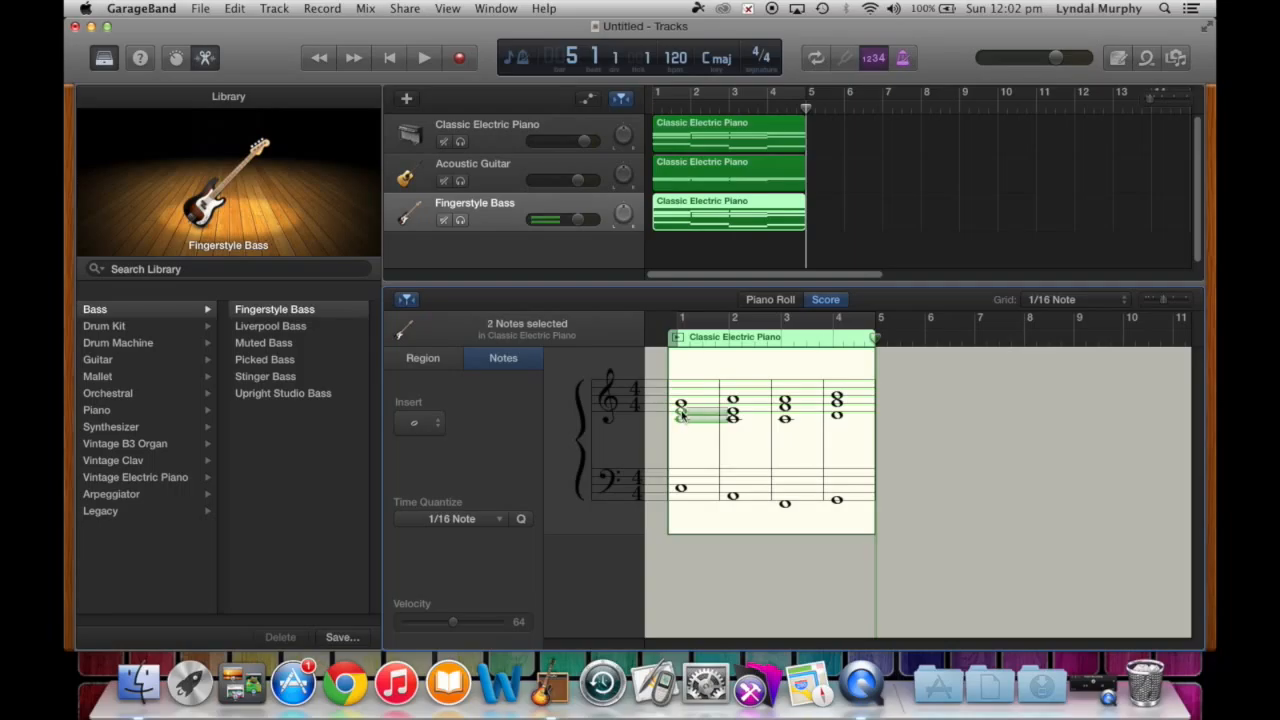
left_click(682, 404, "shift")
left_click(733, 419, "shift")
left_click(733, 408, "shift")
left_click(733, 399, "shift")
left_click(785, 399, "shift")
left_click(785, 408, "shift")
left_click(786, 419, "shift")
left_click(837, 415, "shift")
left_click(837, 407, "shift")
left_click(838, 400, "shift")
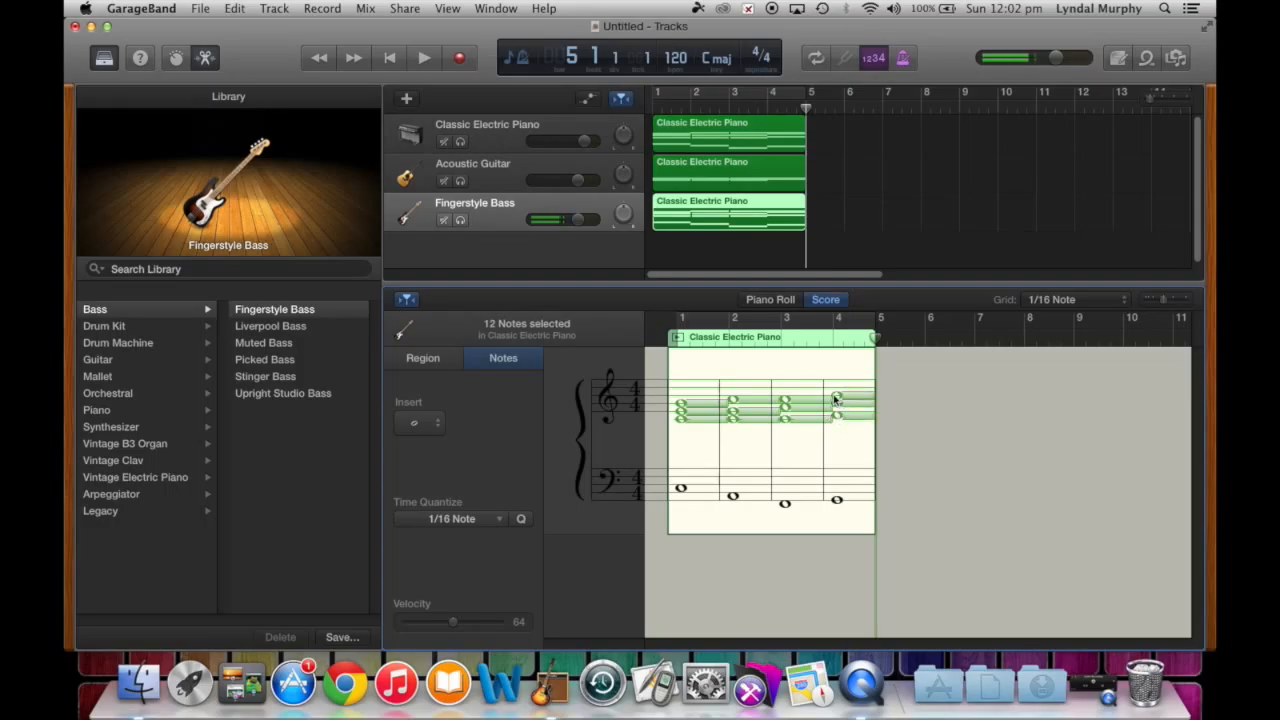
key("Delete")
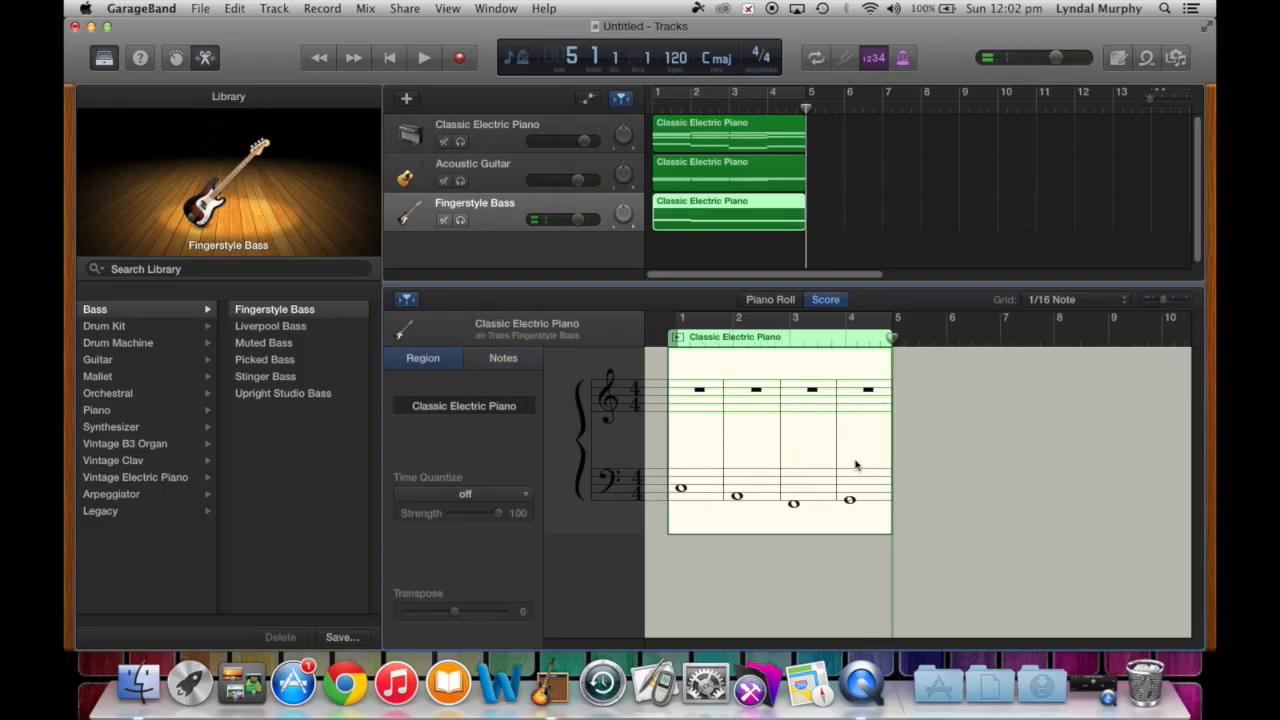
- Set the staff to bass clef only and rewind to the start of the song
left_click(614, 500)
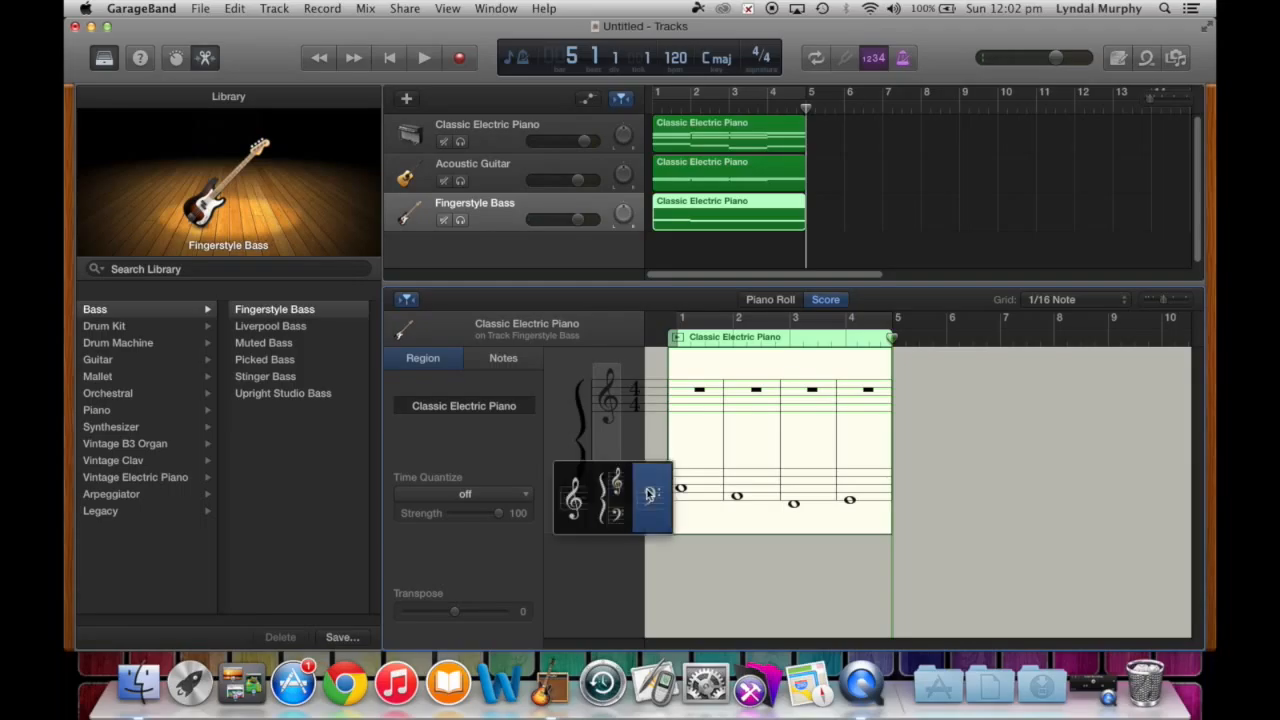
left_click(650, 495)
left_click(388, 59)
key("F12")
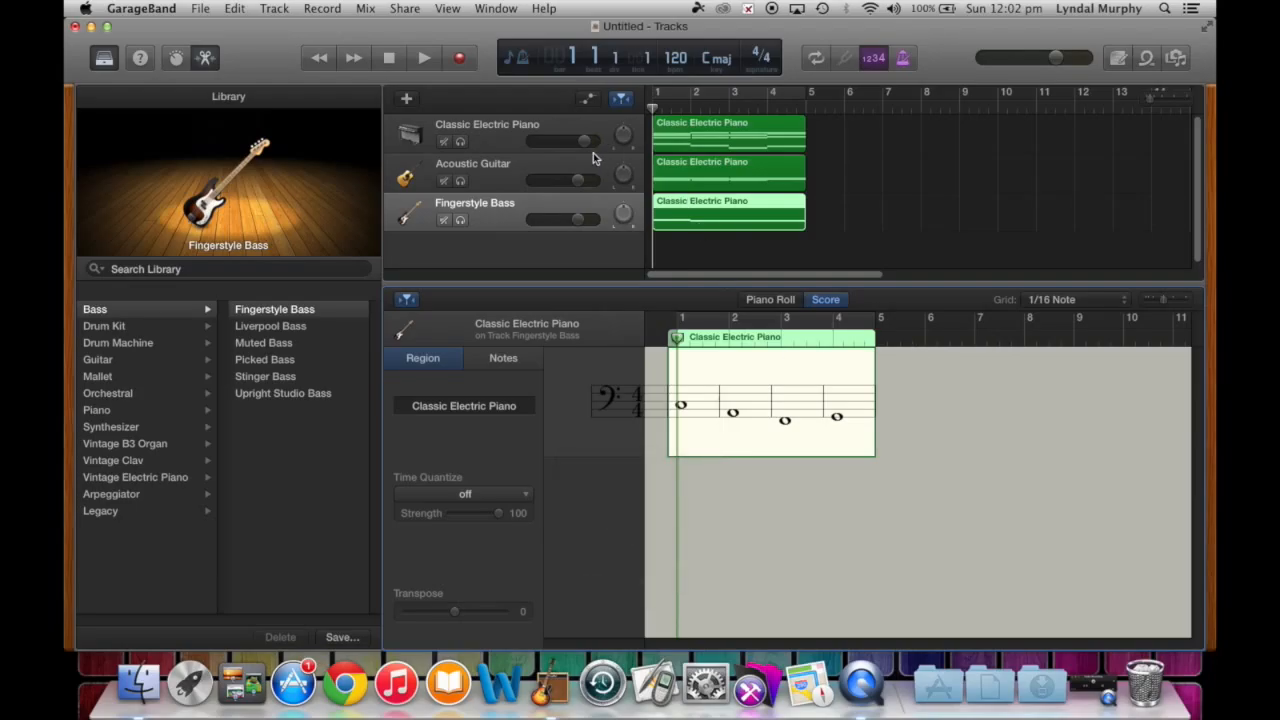
- Play the song from the beginning, then stop playback
key("space")
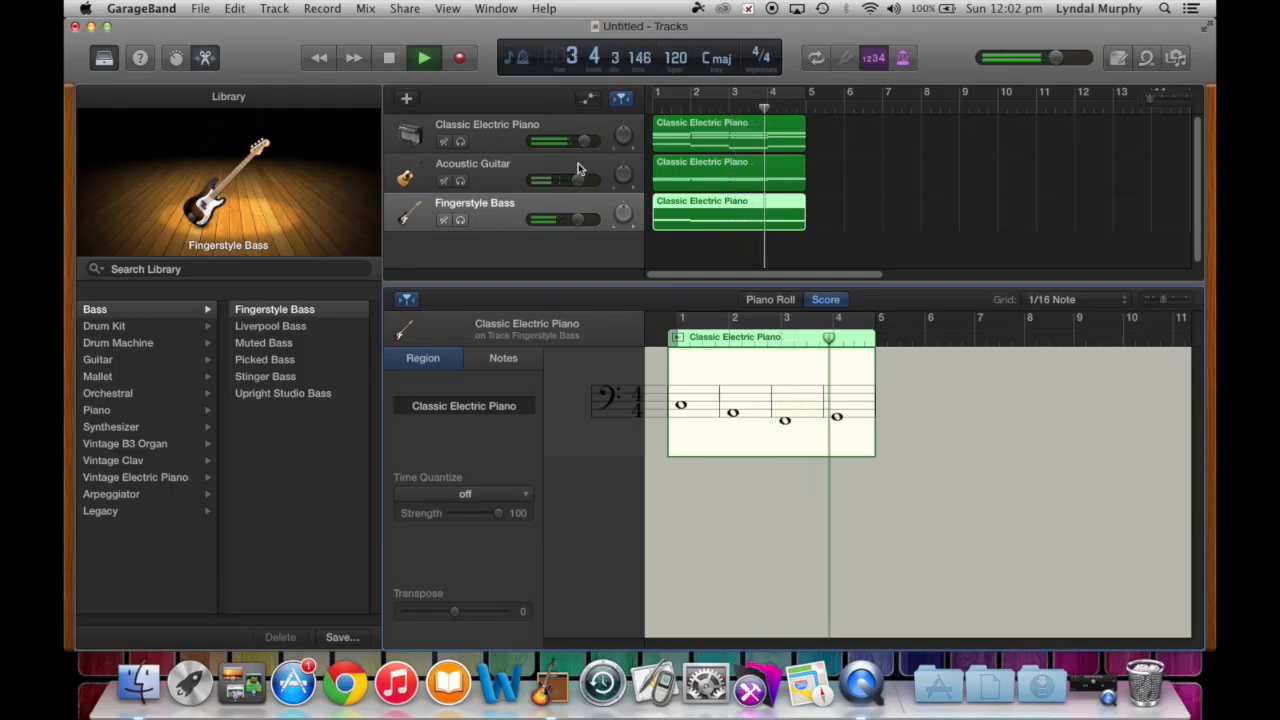
key("space")
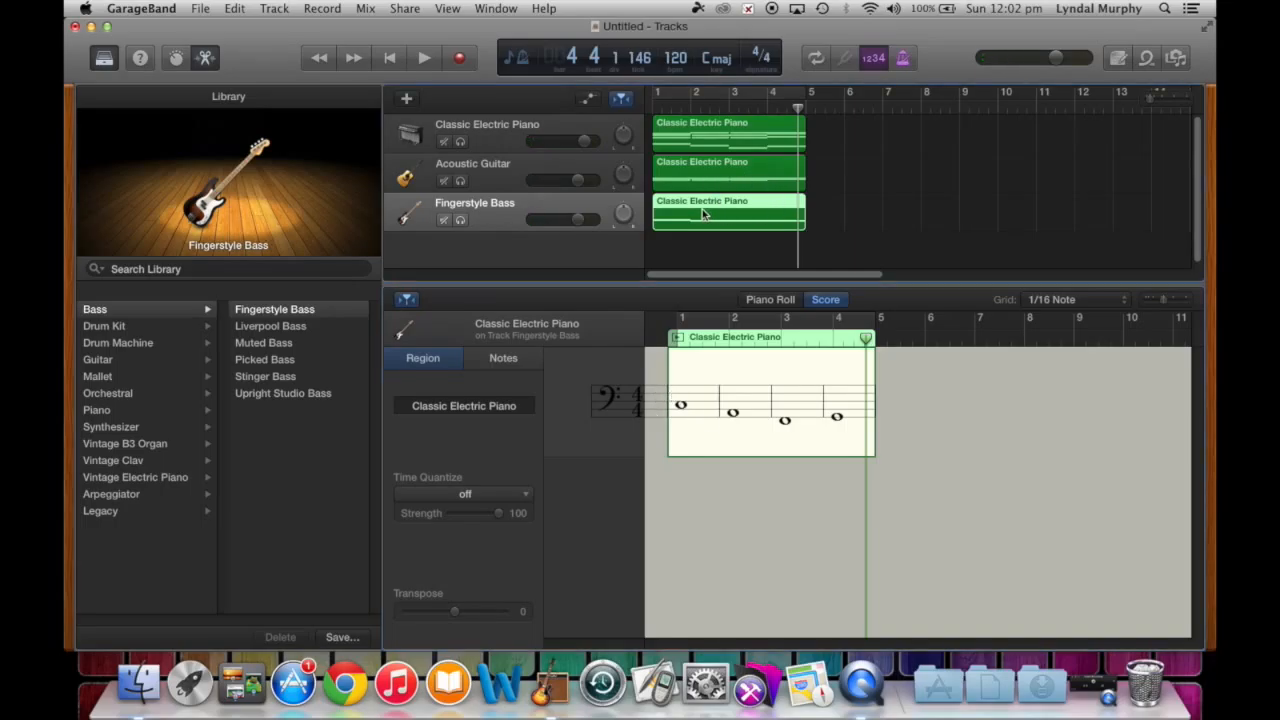
mouse_move(707, 214)
left_mouse_down()
mouse_move(872, 215)
mouse_move(703, 217)
left_mouse_up()
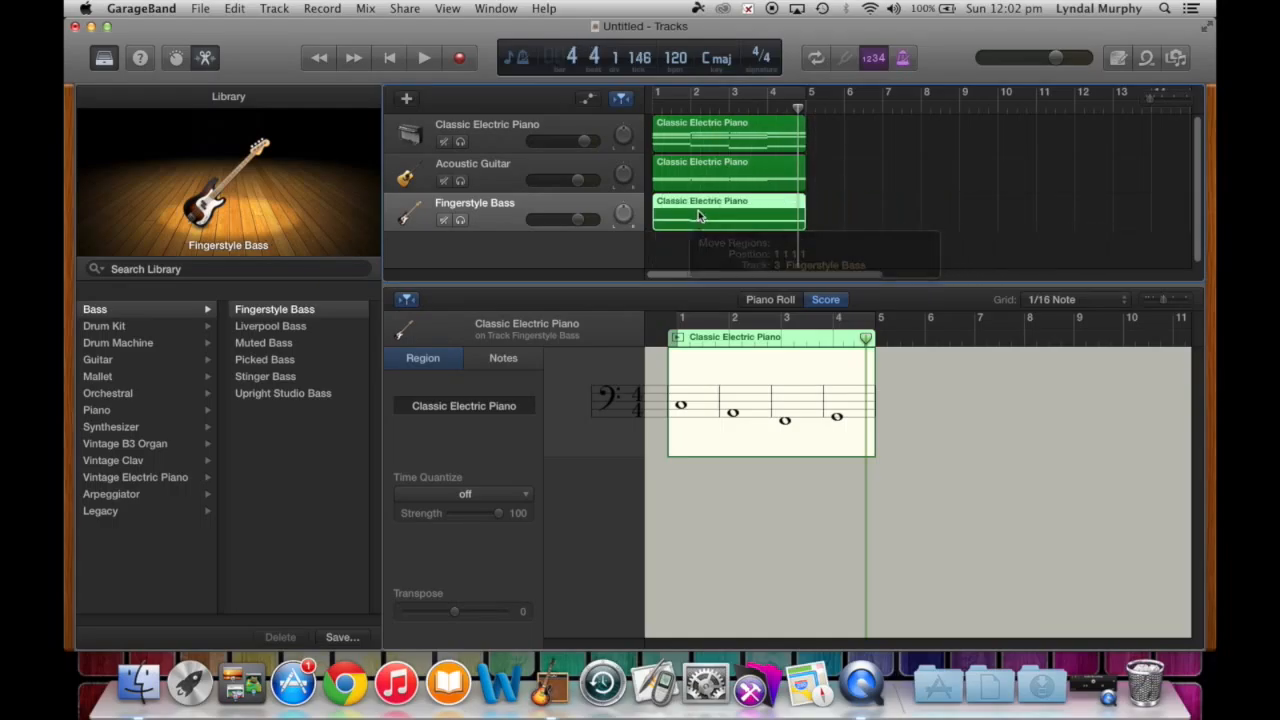
- Select the Classic Electric Piano and Acoustic Guitar regions and paste copies at bar 5
left_click(818, 213)
left_click(757, 140)
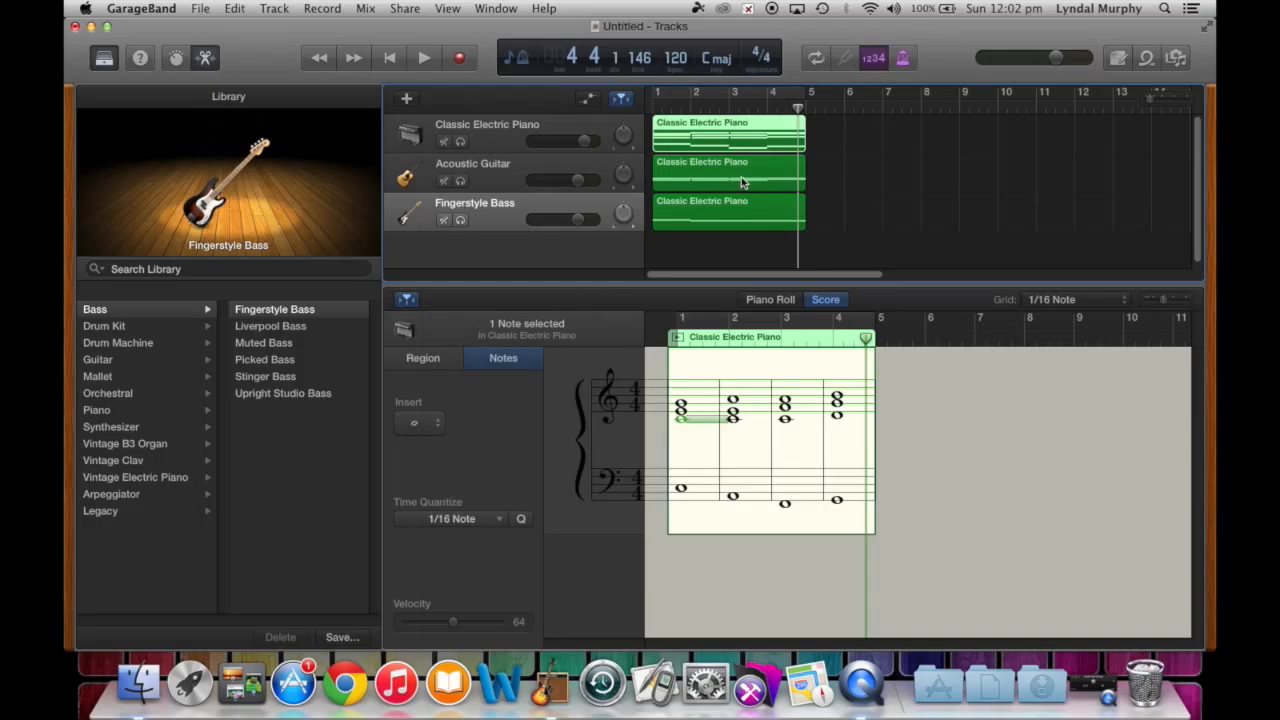
left_click(743, 182, "shift")
left_click(809, 109)
key("super+v")
key("super+v")
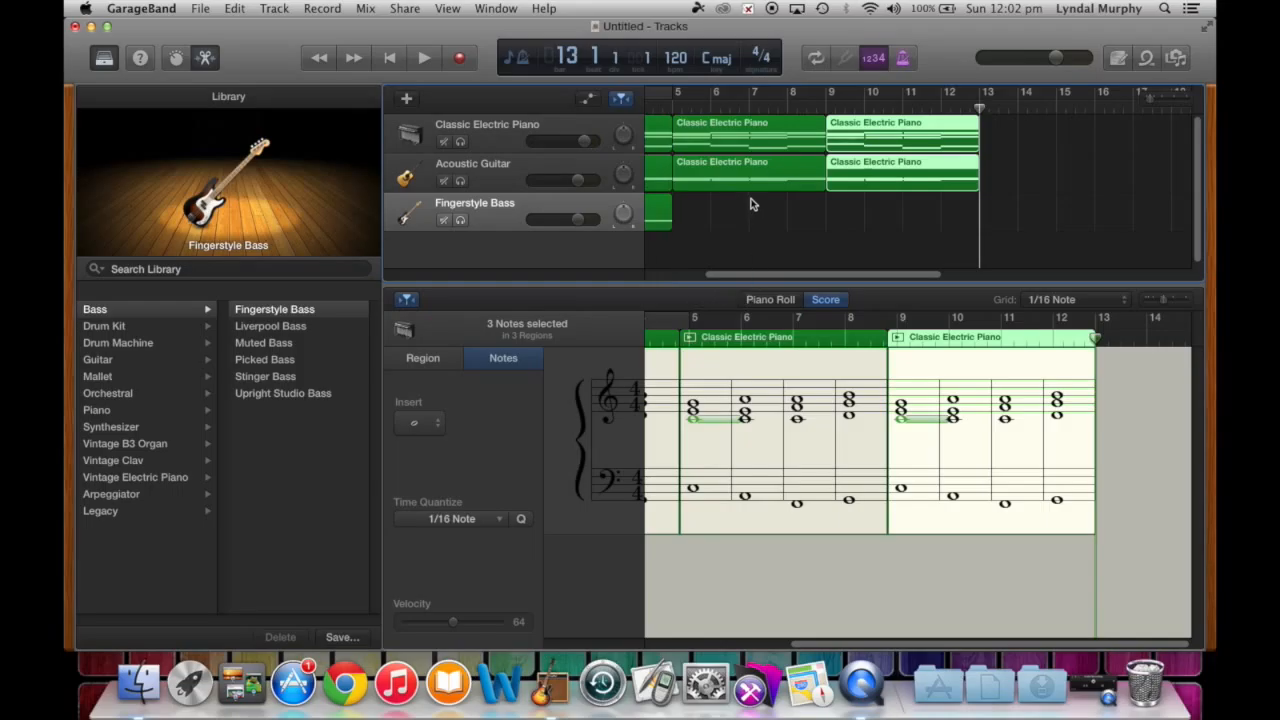
- Return the playhead to bar 5 and select the Fingerstyle Bass region
scroll(790, 203, "left", 5)
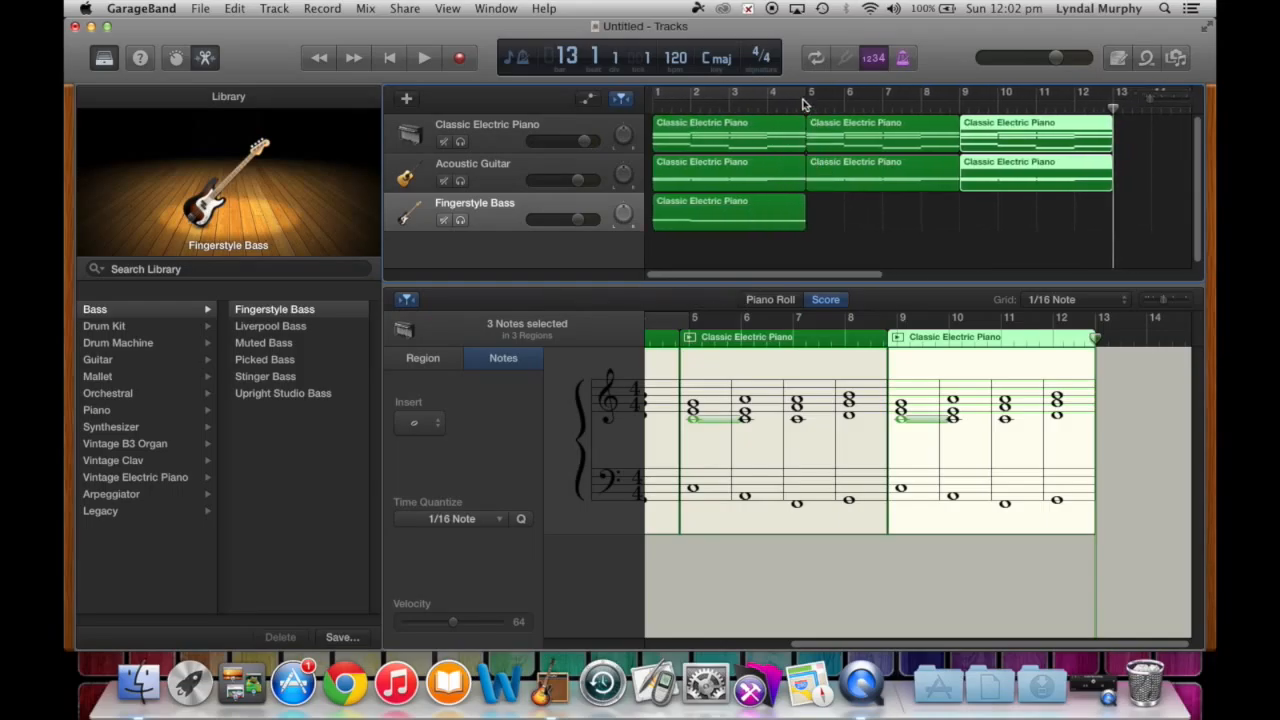
left_click(806, 108)
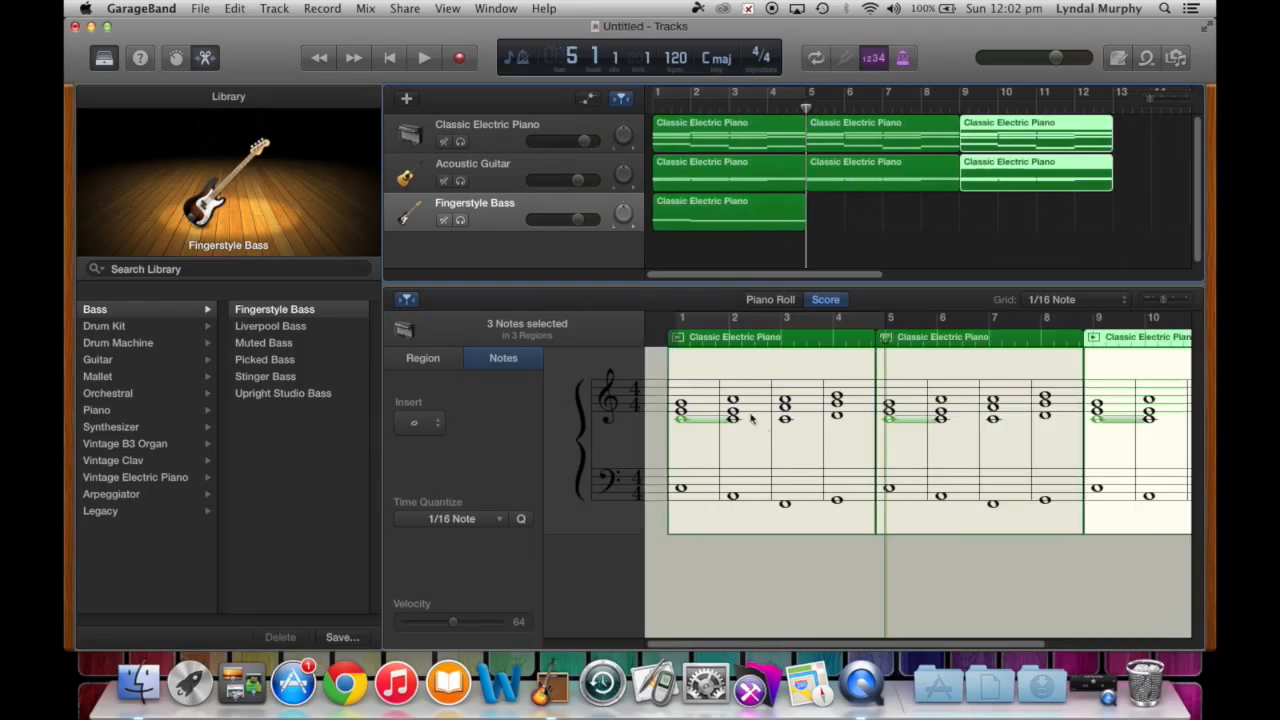
left_click(541, 208)
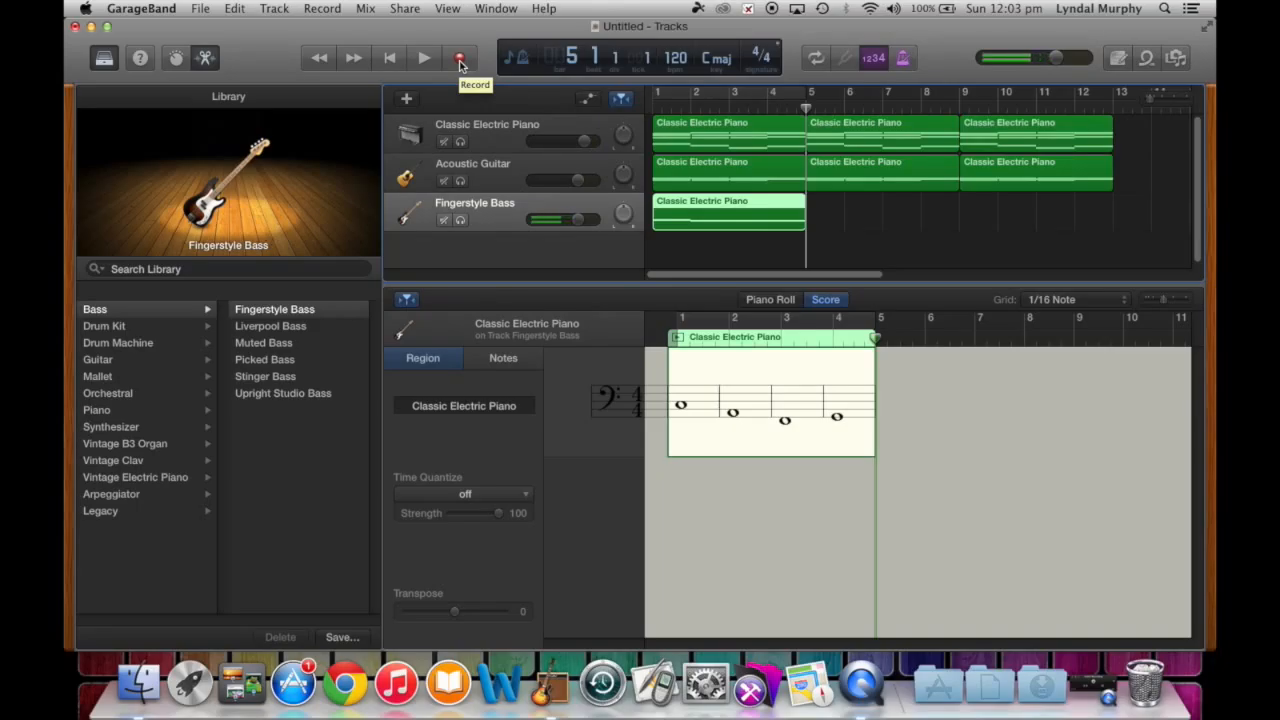
- Show Musical Typing from the Window menu, try a few bass notes, and move it off the score
left_click(490, 9)
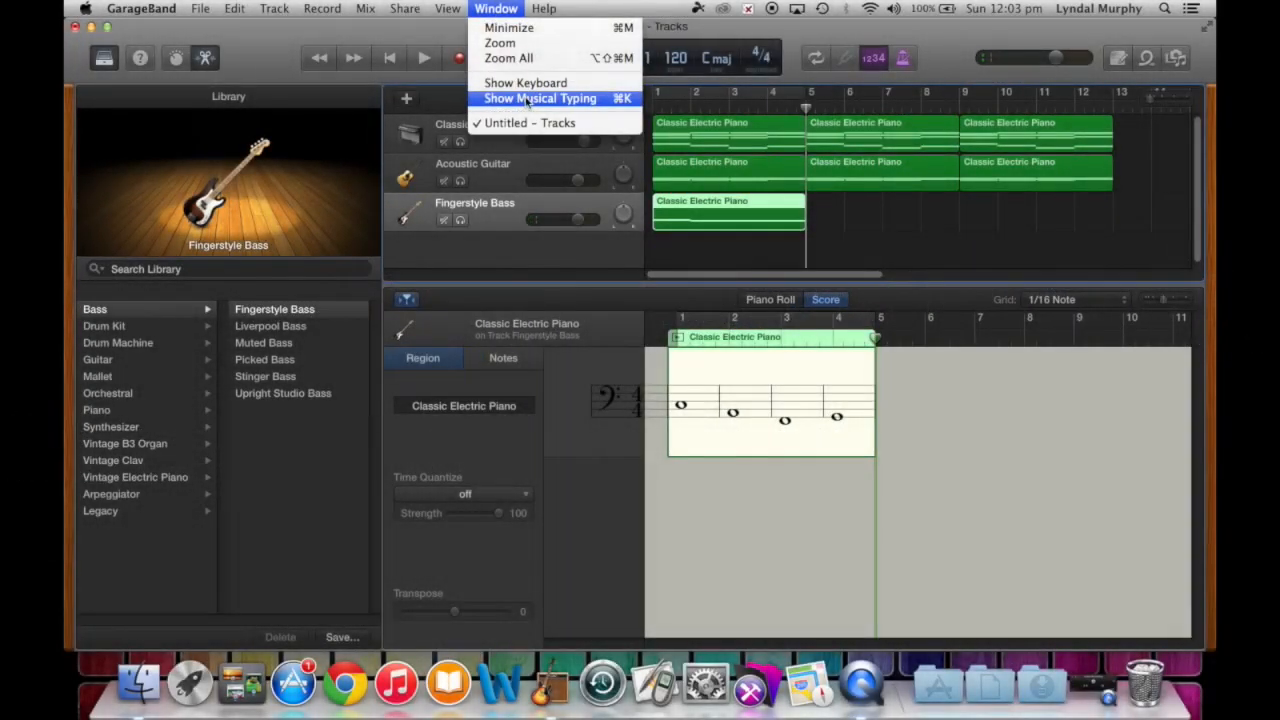
left_click(535, 98)
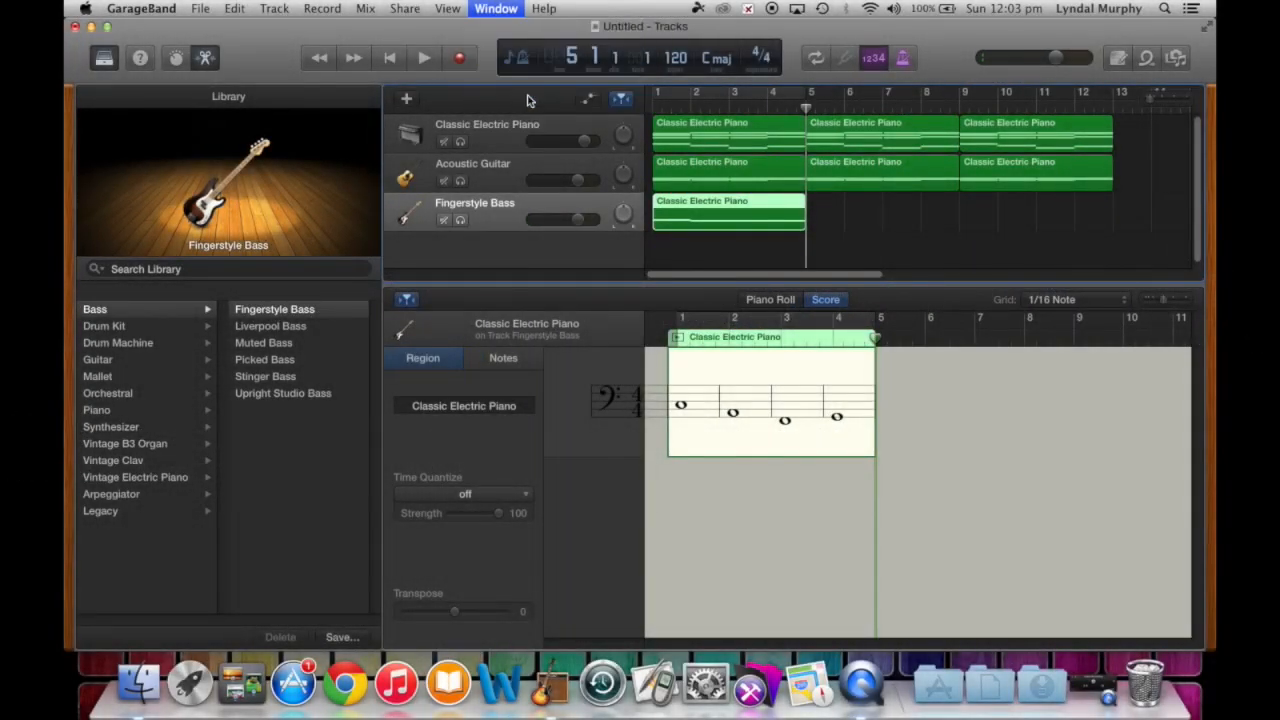
key("k")
key("h")
key("g")
key("f")
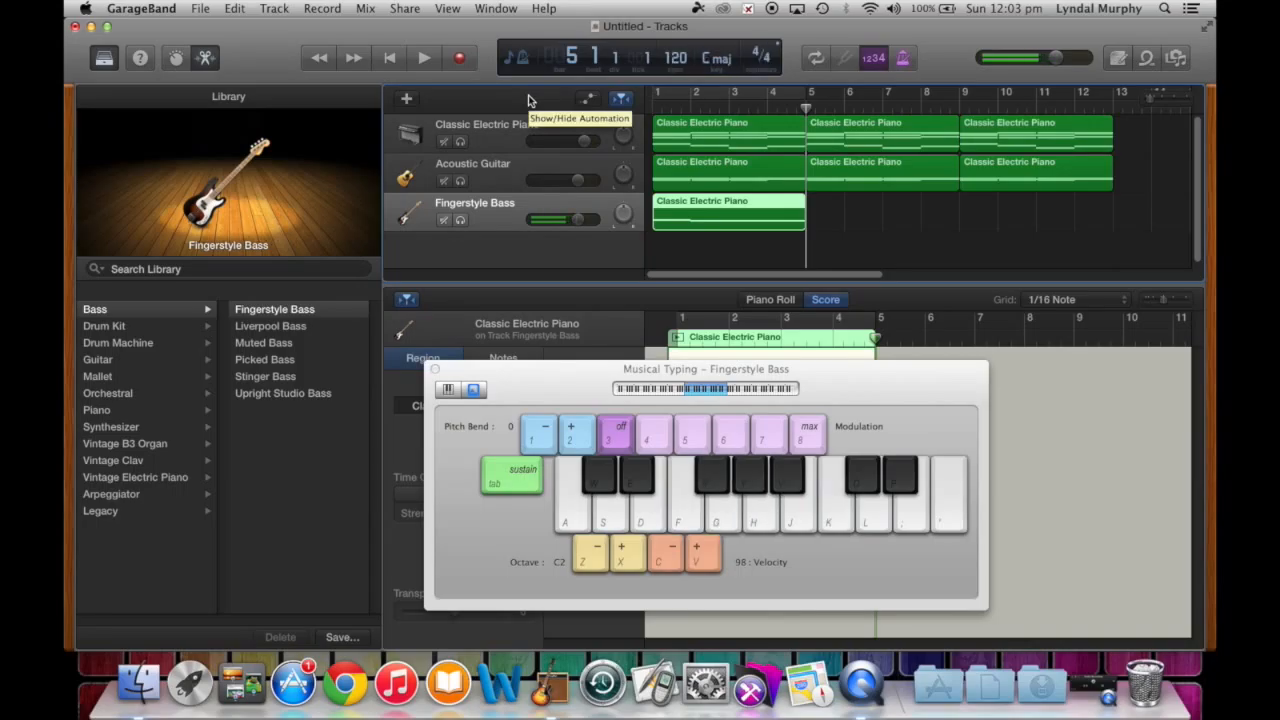
key("g")
left_click_drag(904, 385, 576, 373)
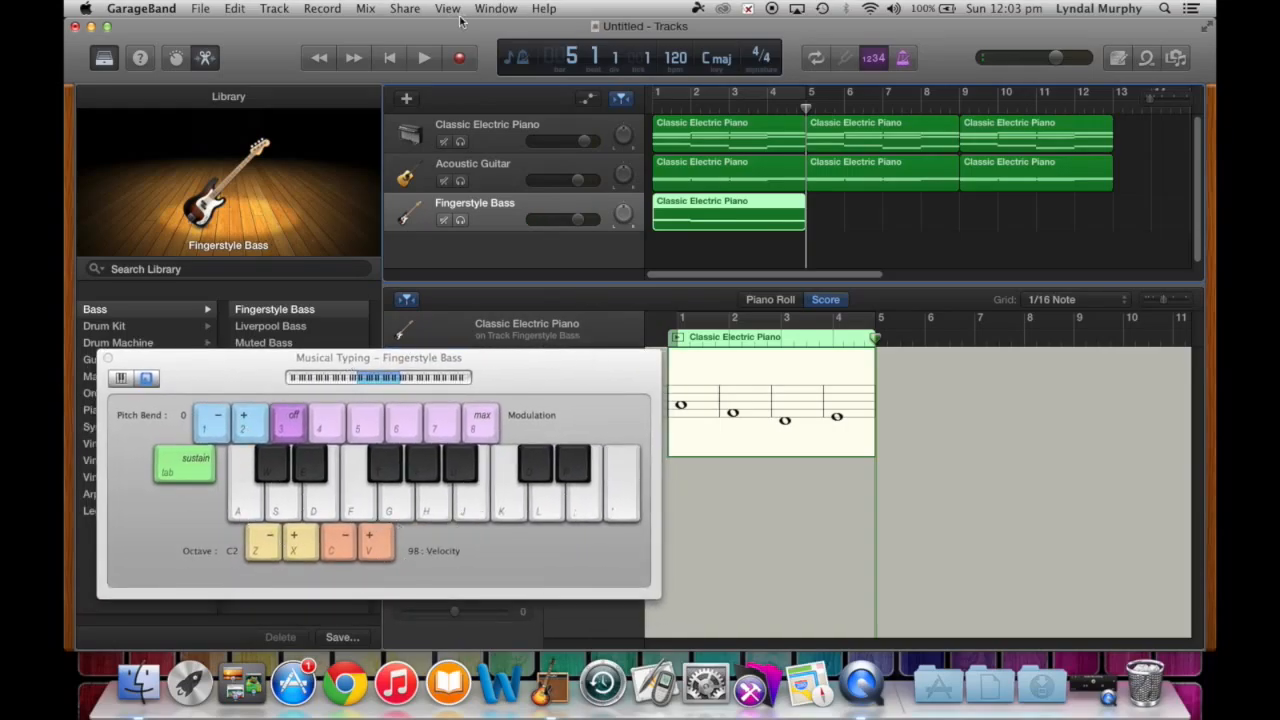
- Start recording and play the bass notes for bars 5–8 on the K, J, H, G, F keys
left_click(462, 60)
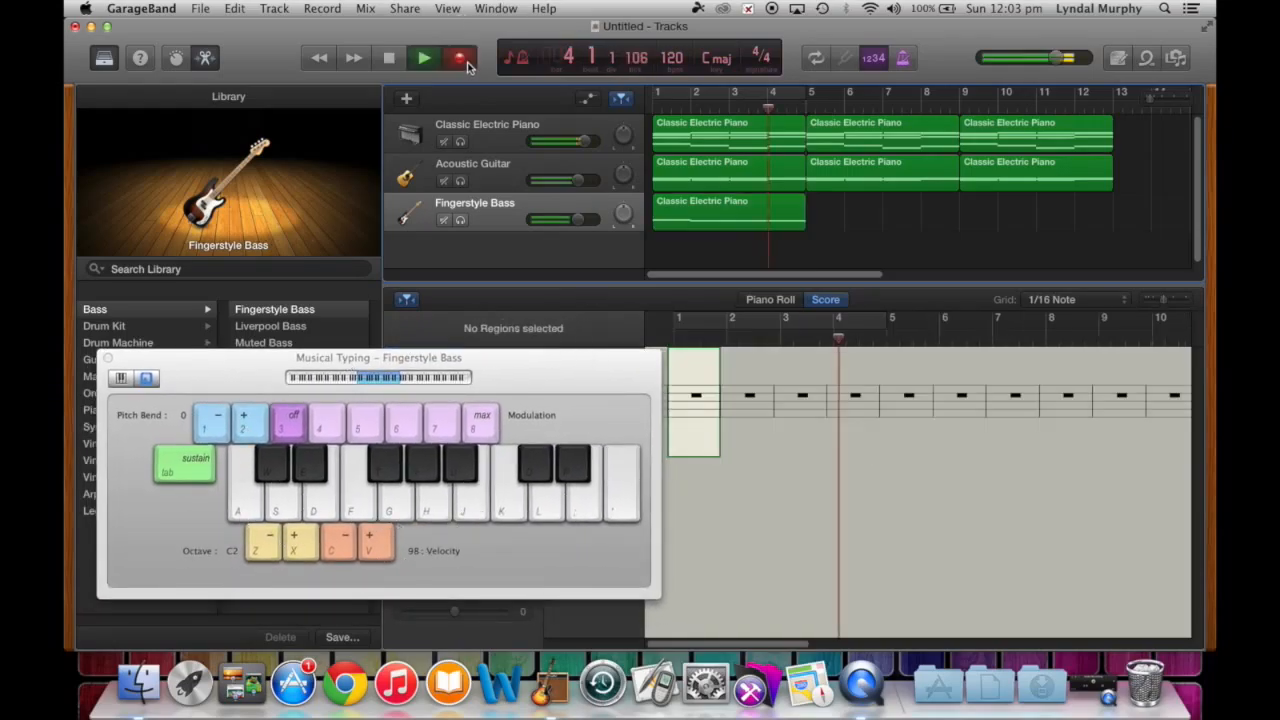
key("k")
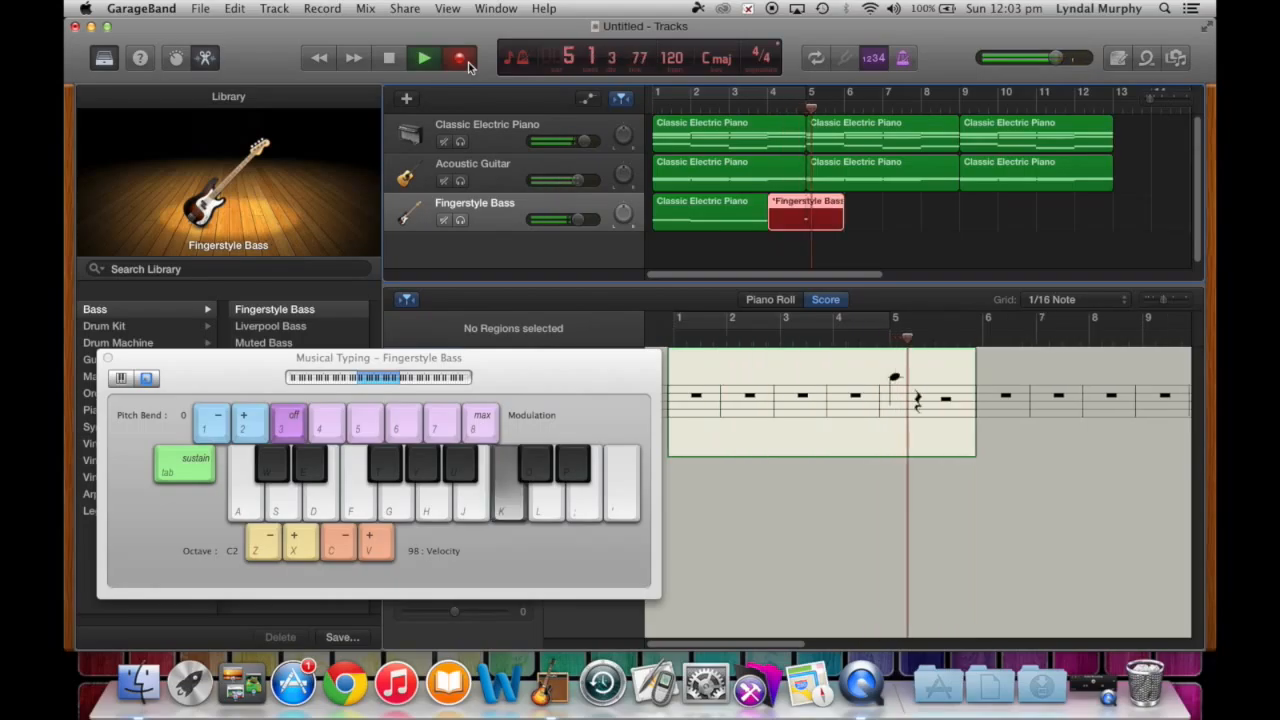
key("k")
key("k")
key("j")
key("h")
key("h")
key("h")
key("h")
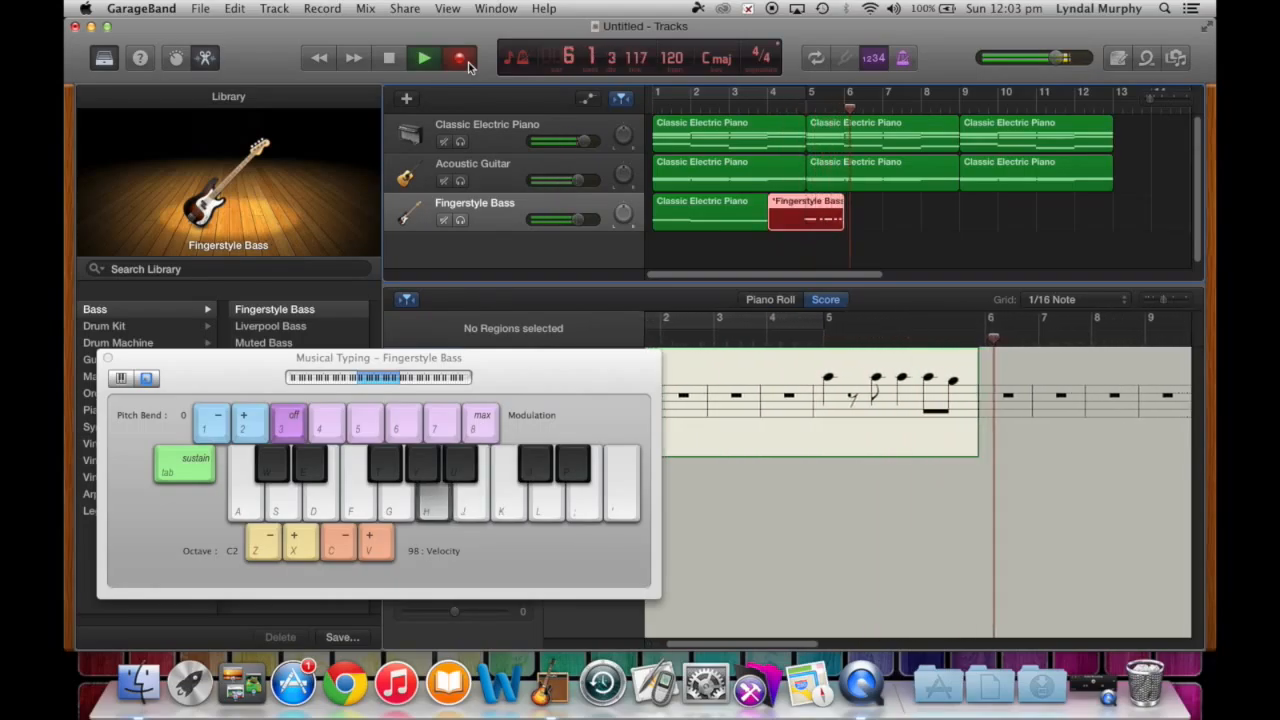
key("g")
key("f")
key("f")
key("f")
key("f")
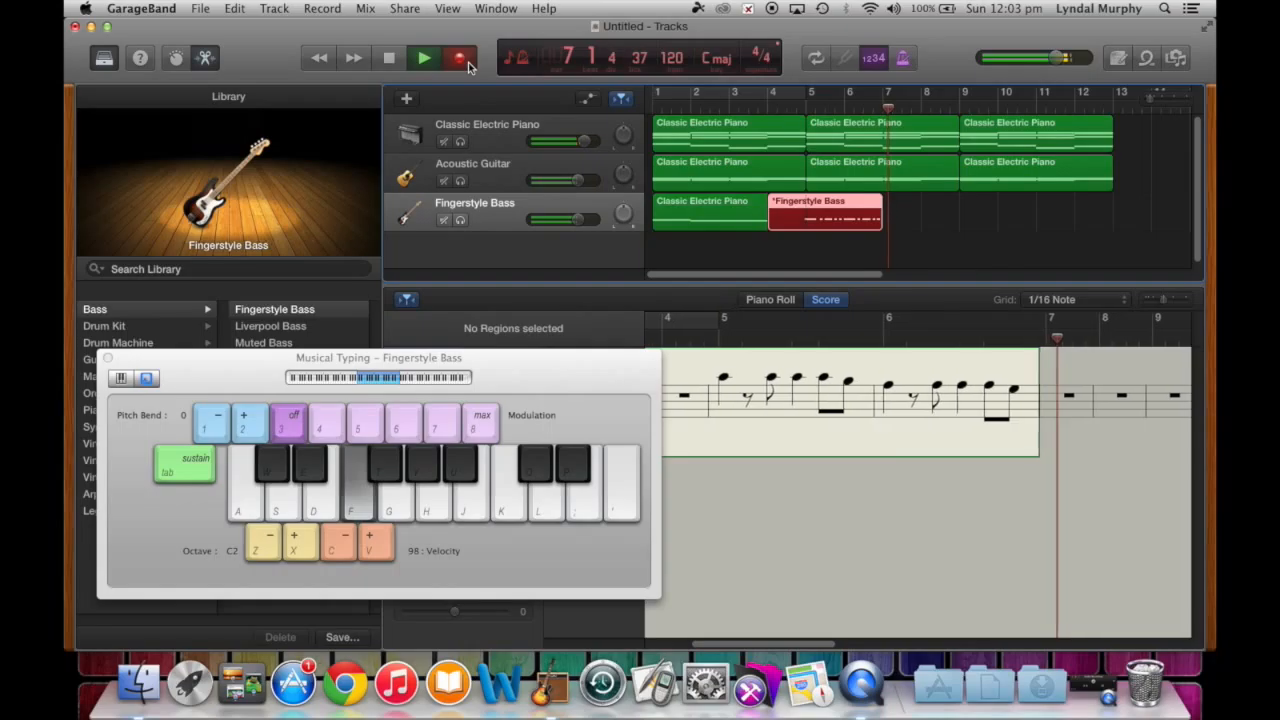
key("g")
key("g")
key("g")
key("g")
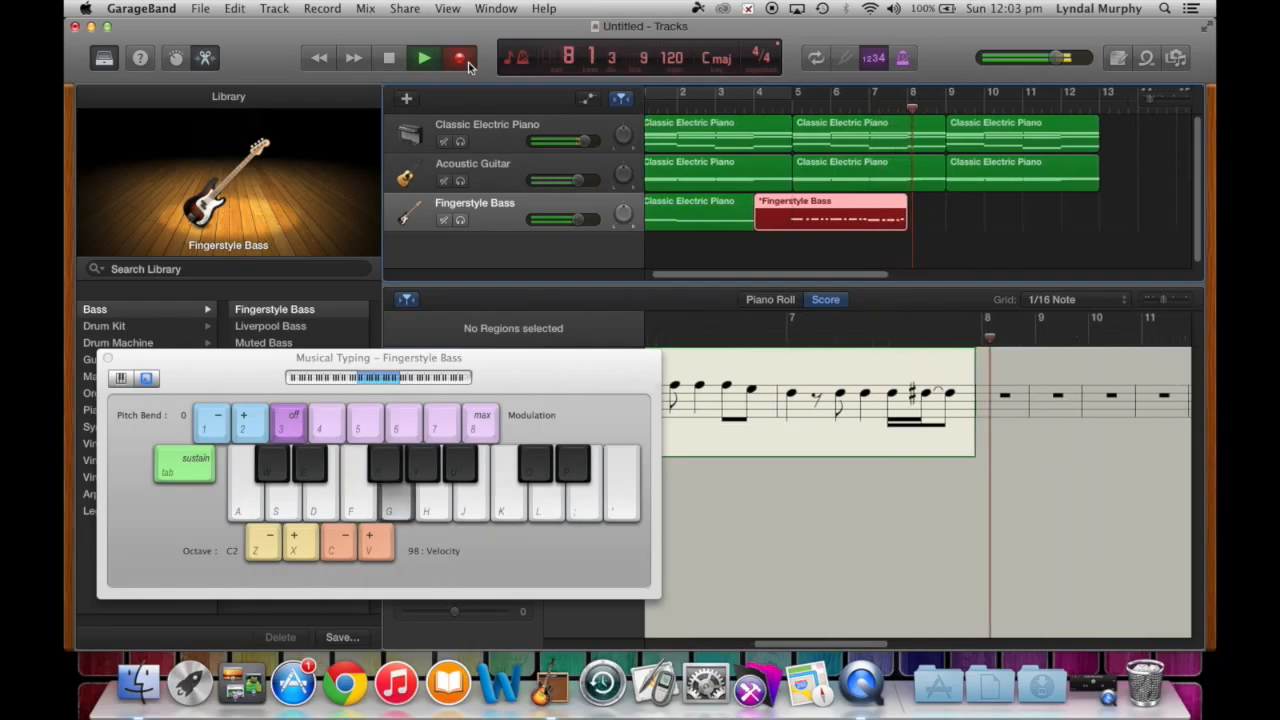
- Play the bass notes for bars 9 onward, hold a final K note, and stop recording
key("k")
key("k")
key("k")
key("k")
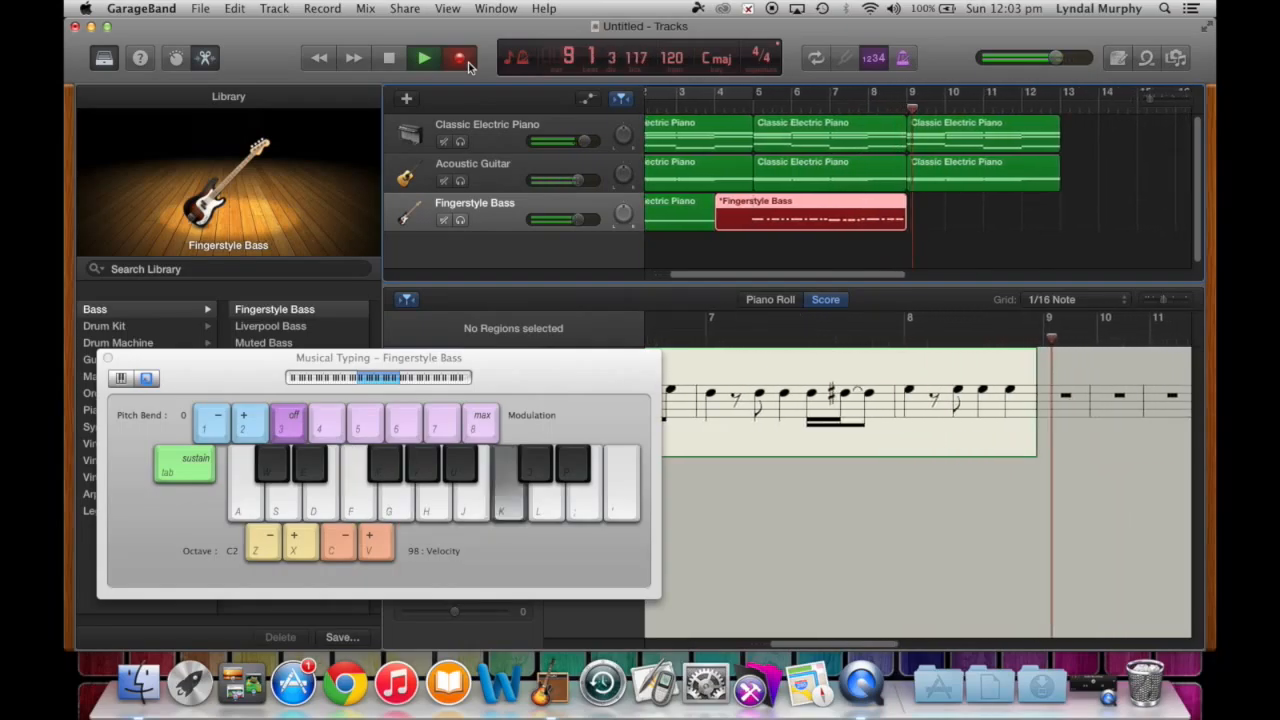
key("h")
key("h")
key("h")
key("h")
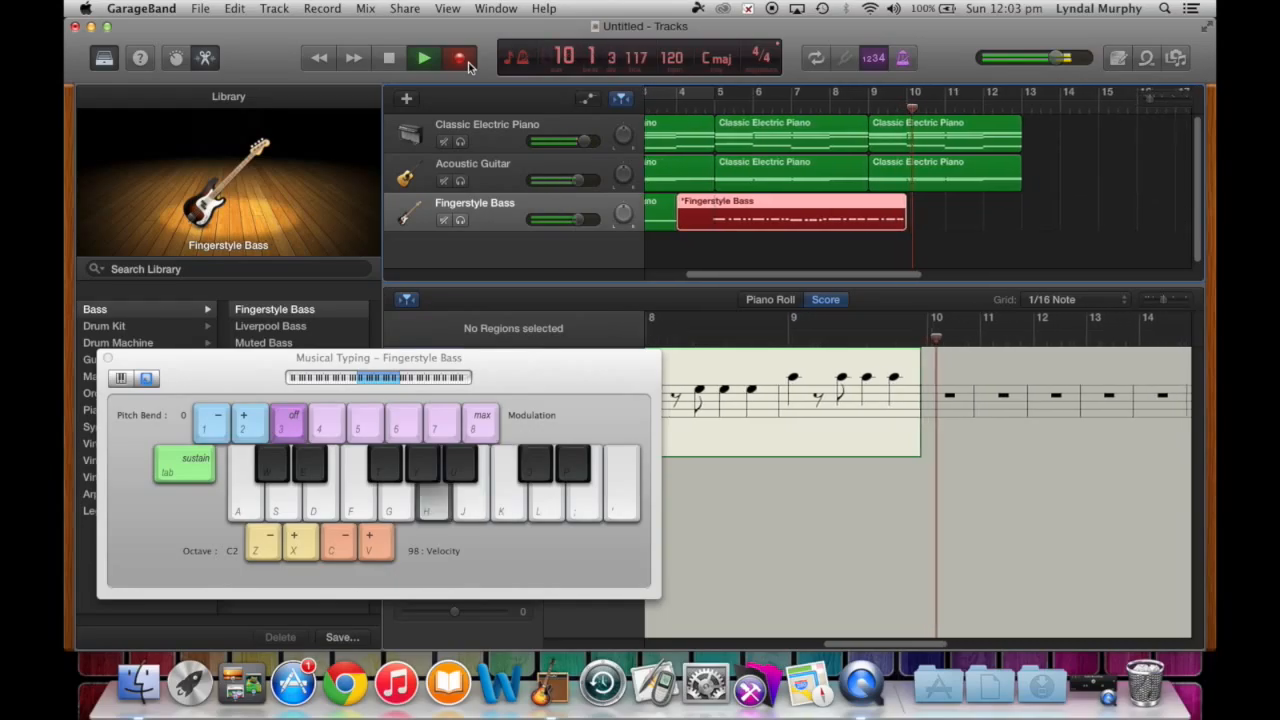
key("f")
key("f")
key("f")
key("f")
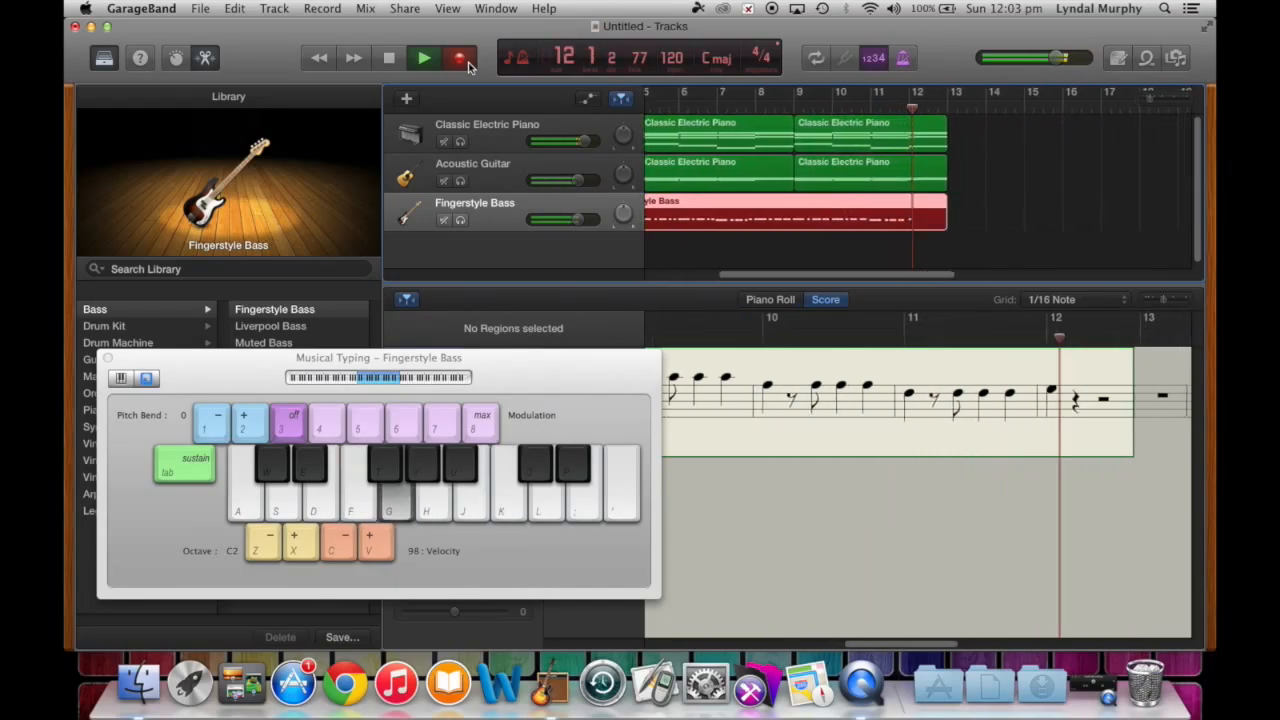
key("g")
key("g")
key("g")
key("g")
key("k")
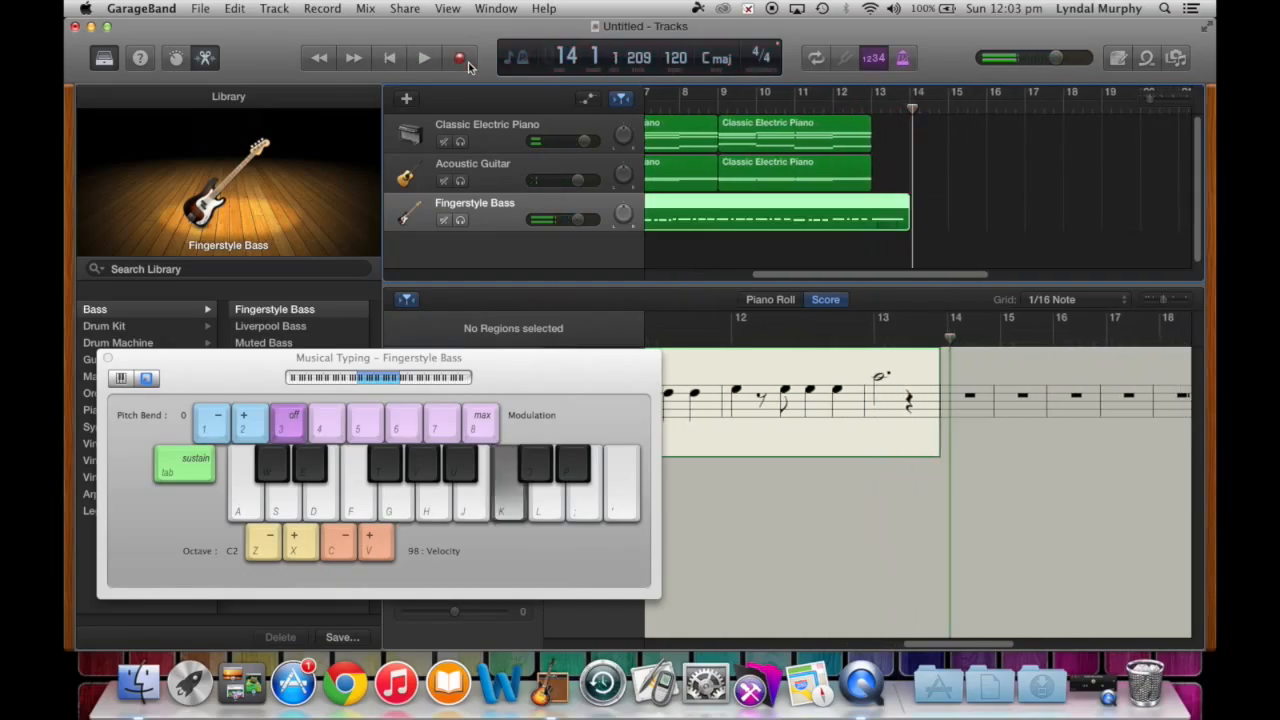
key("space")
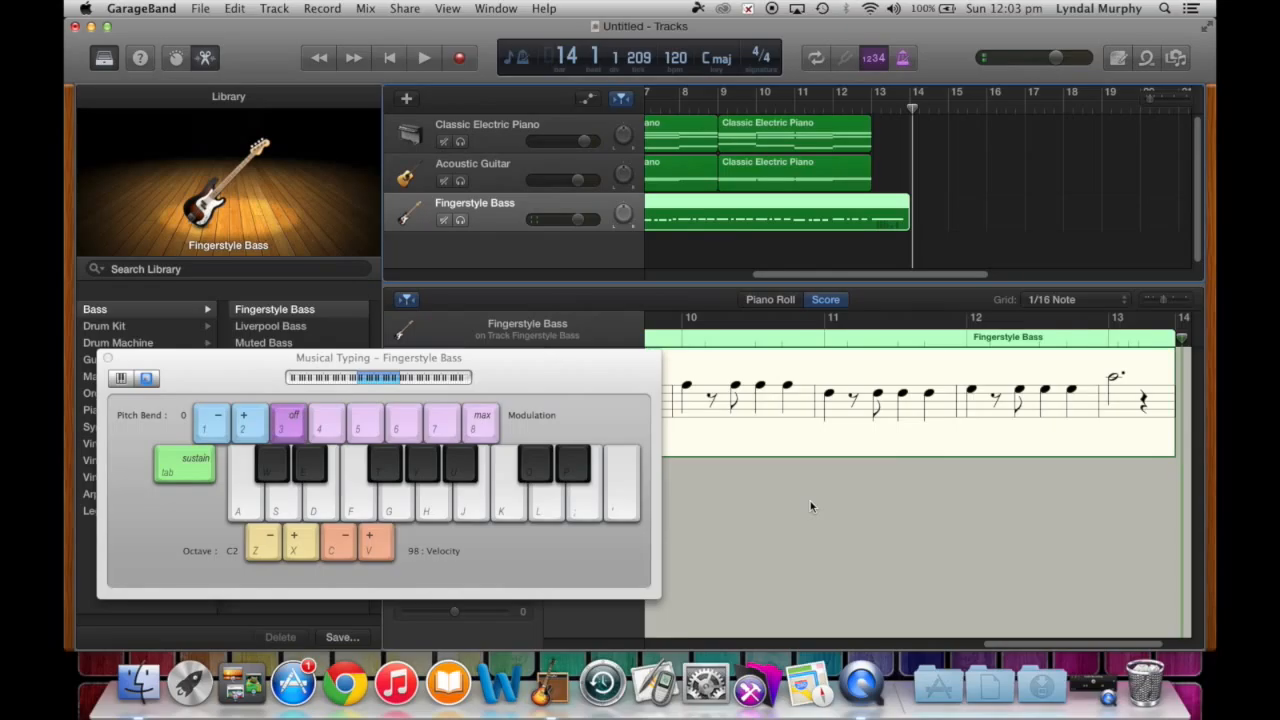
- Scroll through the score to check the recorded bass, then open the Apple Loops browser
scroll(811, 506, "left", 10)
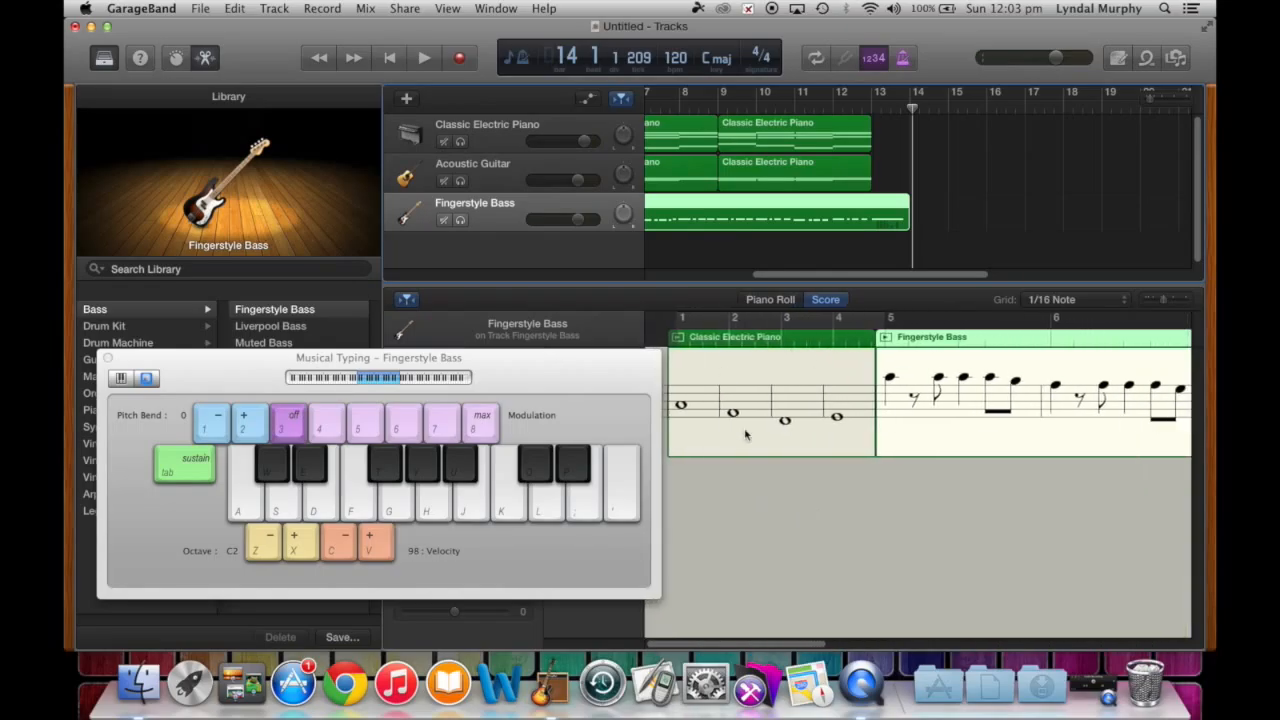
scroll(1004, 441, "right", 4)
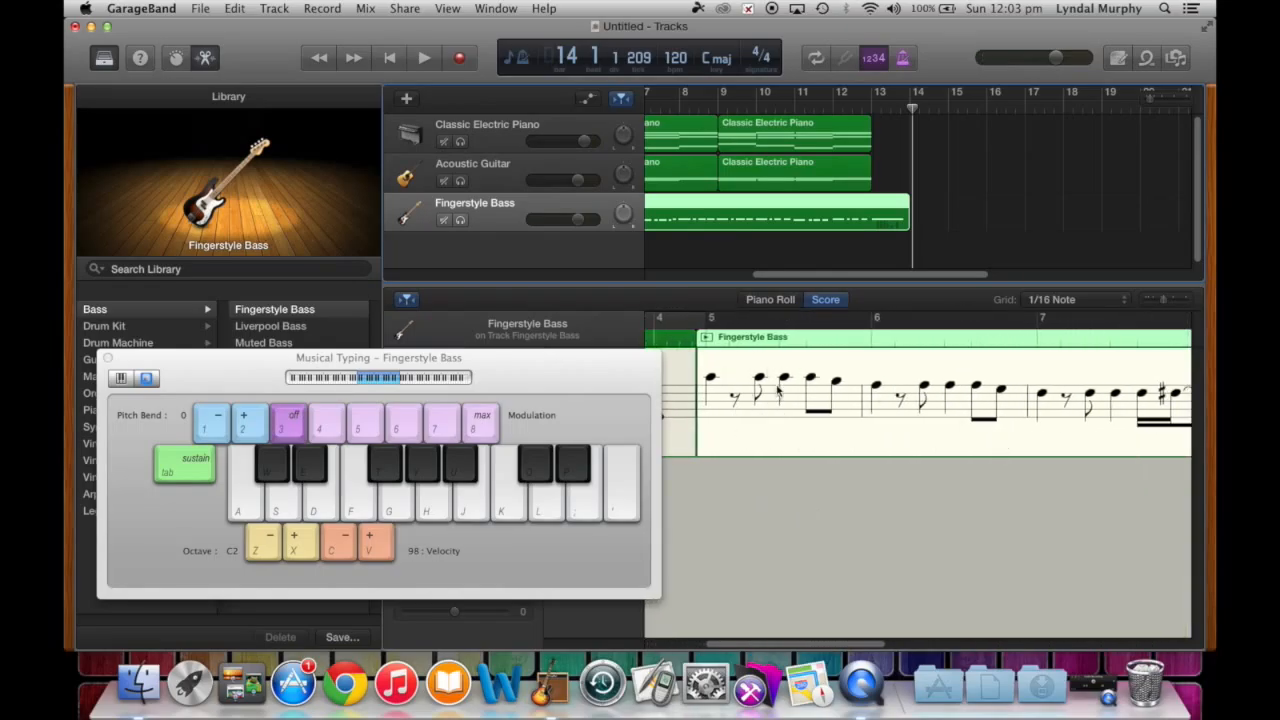
scroll(887, 393, "right", 3)
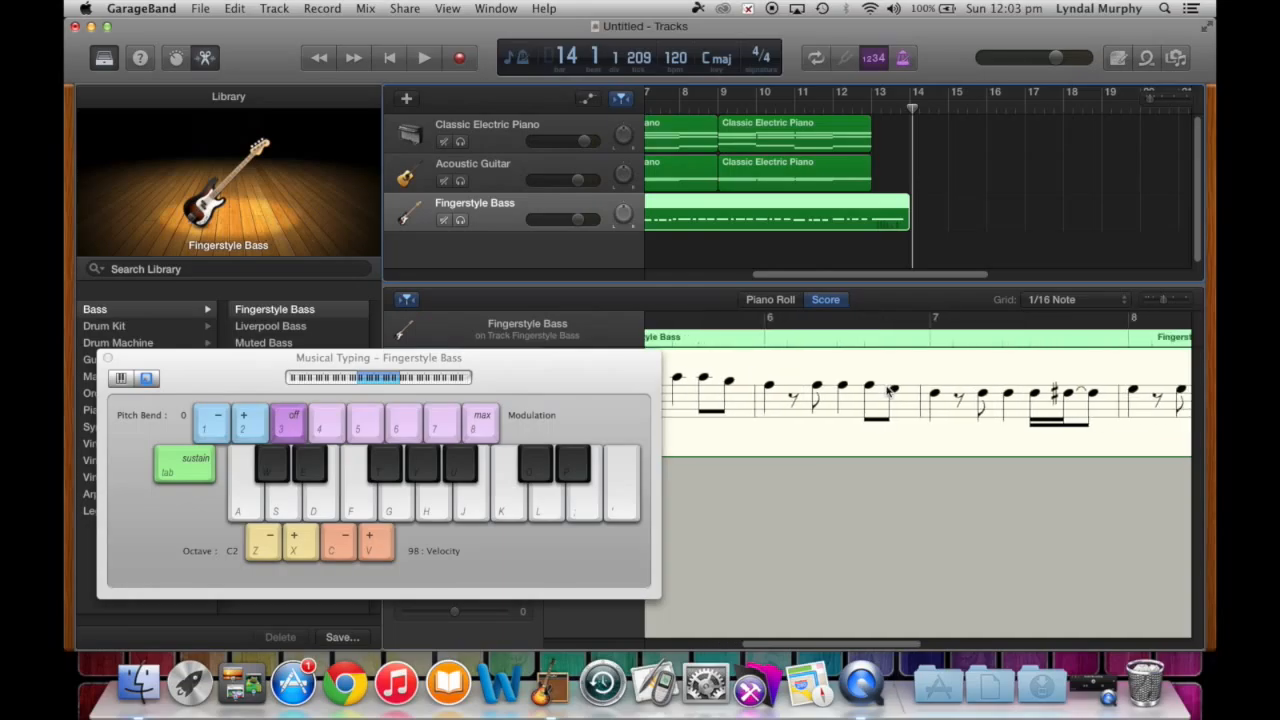
scroll(996, 400, "right", 6)
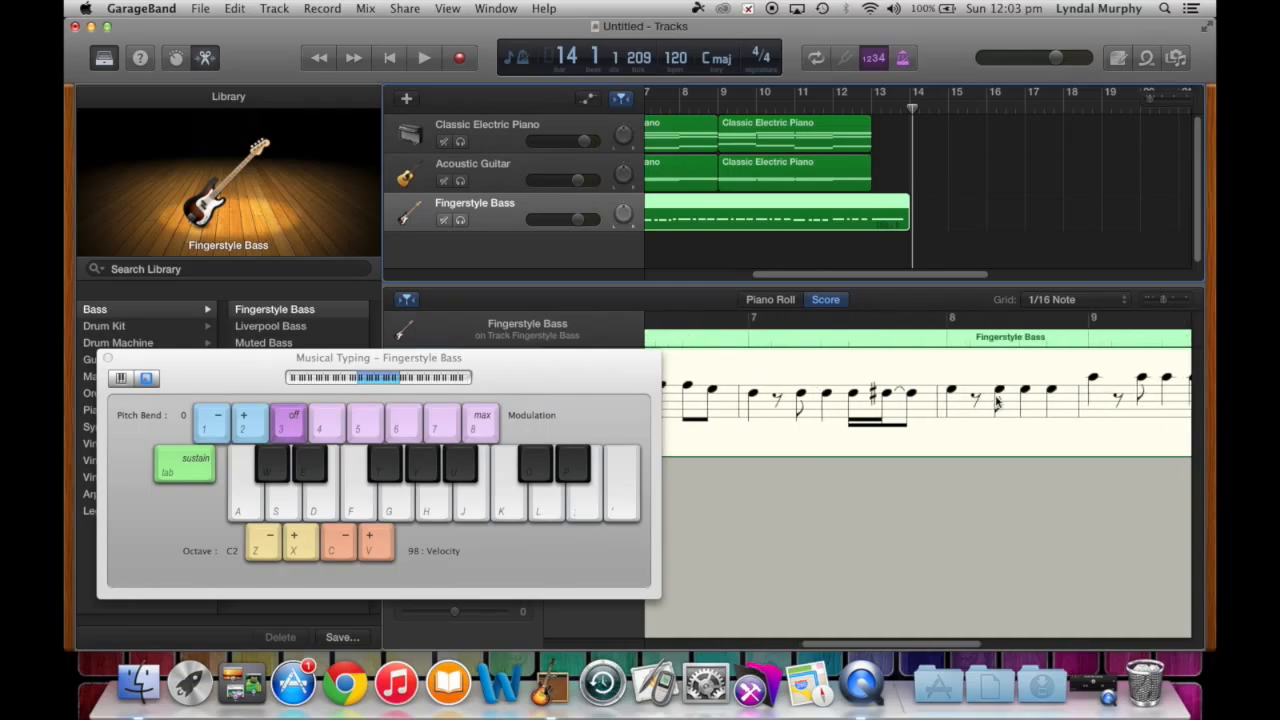
scroll(996, 400, "left", 12)
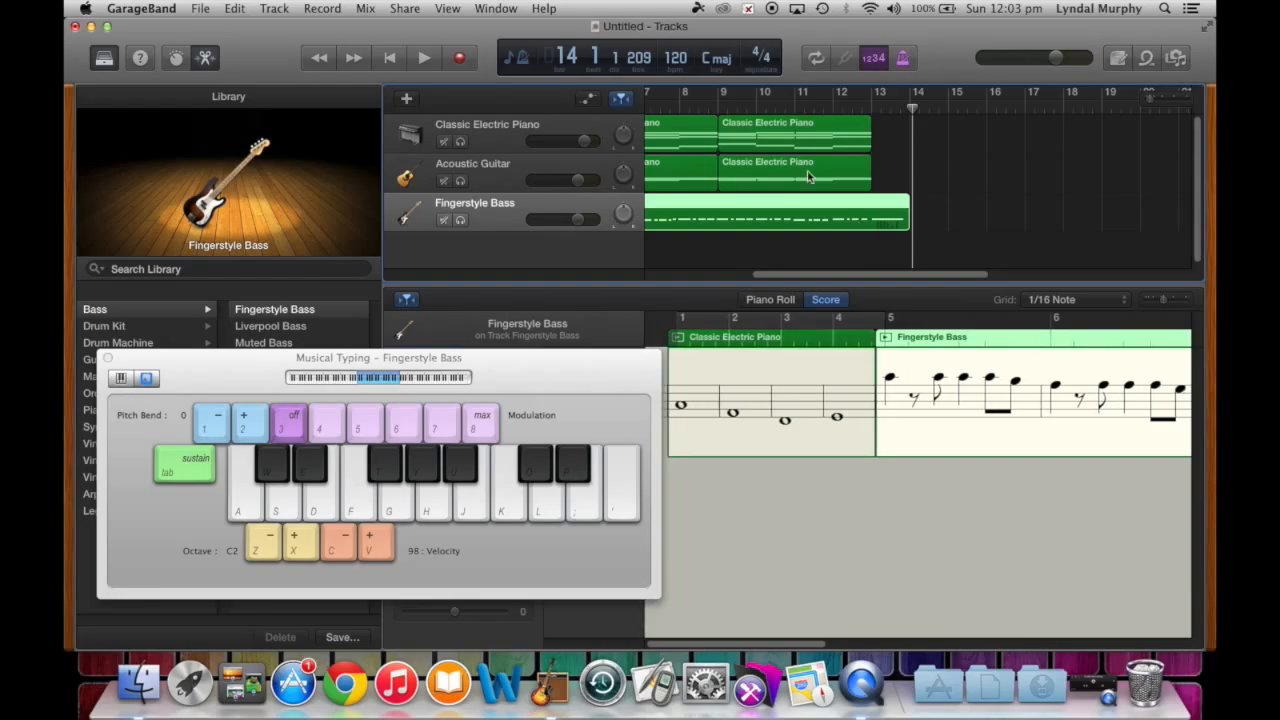
scroll(850, 178, "left", 6)
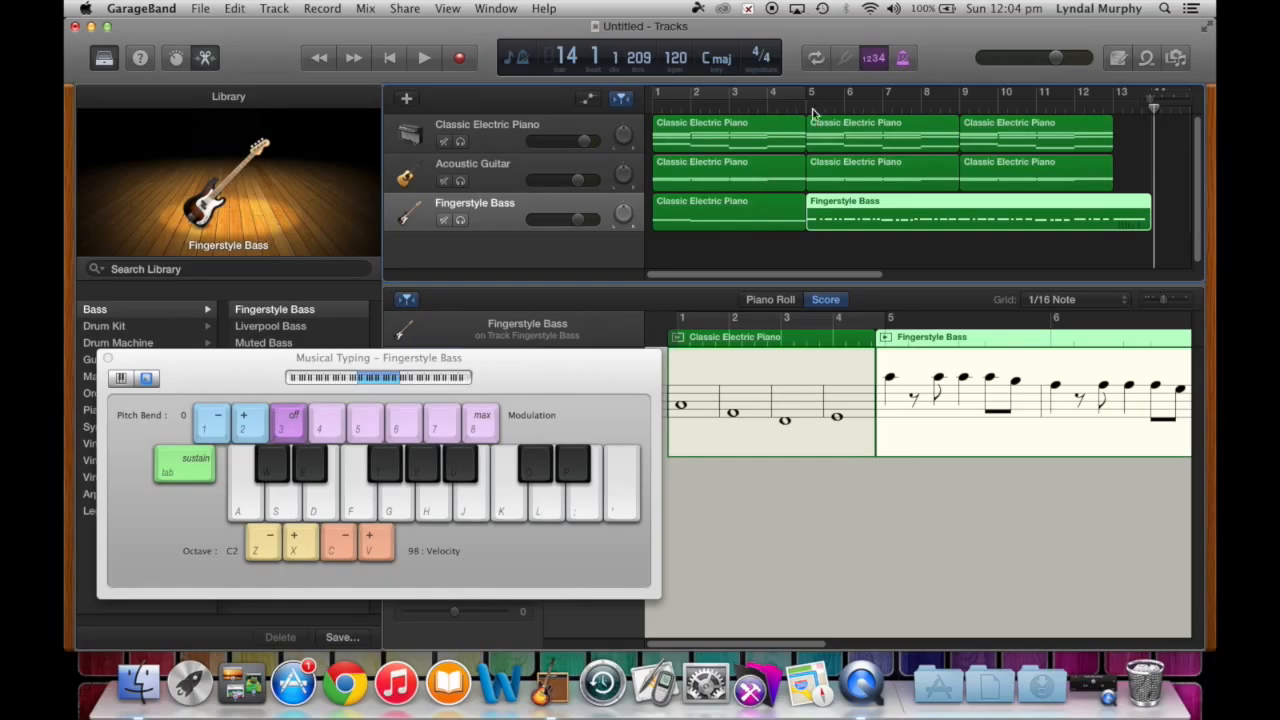
left_click(1146, 58)
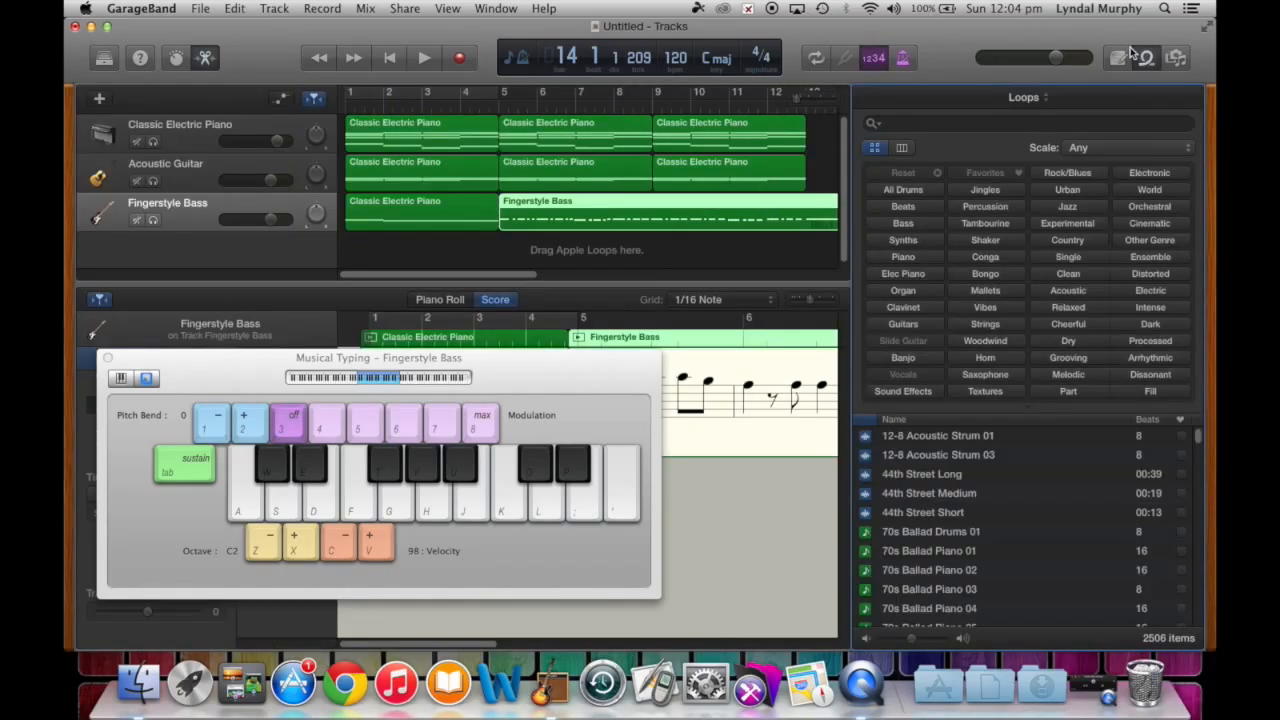
- Filter loops to All Drums, preview Classic Rock Beat 01, and place it on a new track at bar 1
left_click(902, 190)
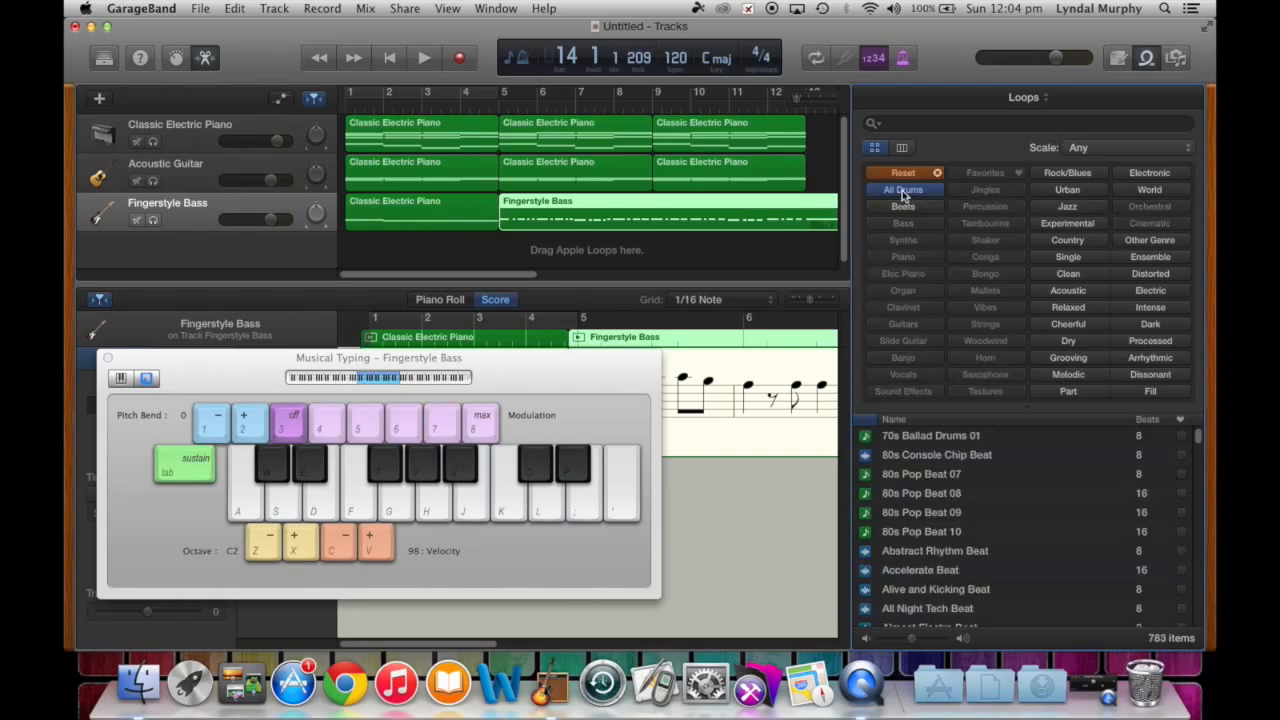
scroll(985, 505, "down", 20)
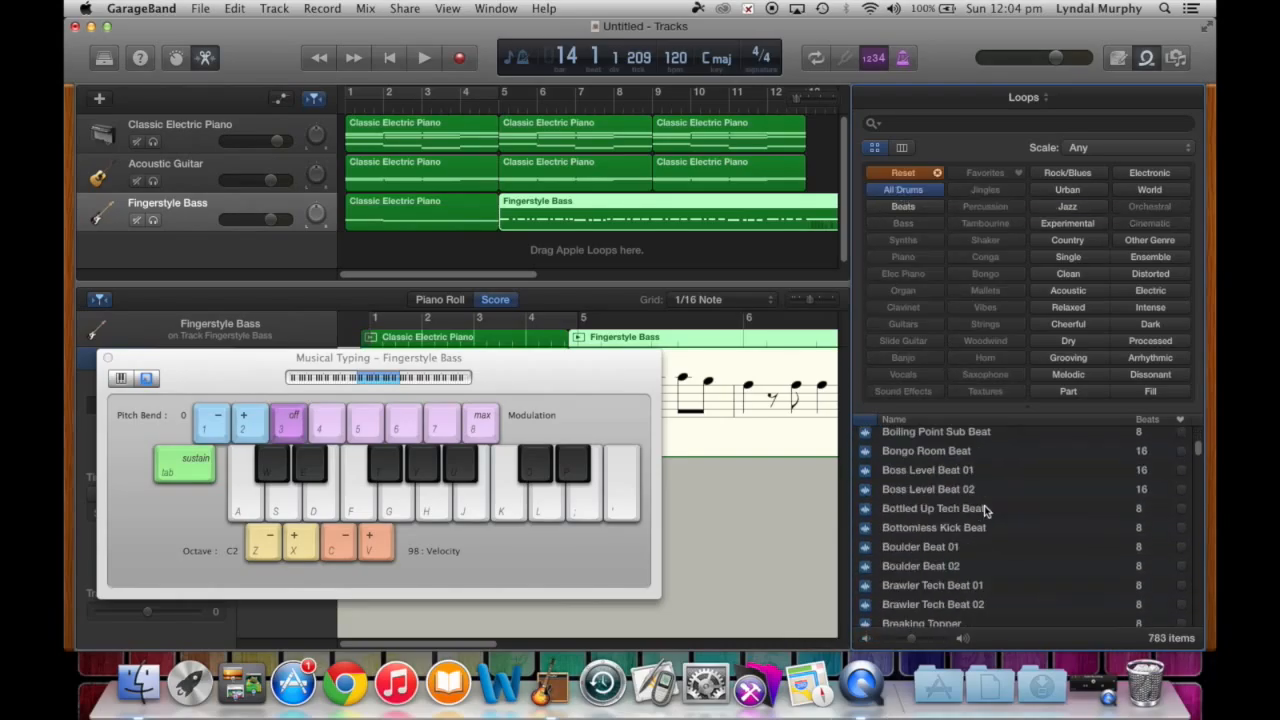
scroll(982, 509, "up", 5)
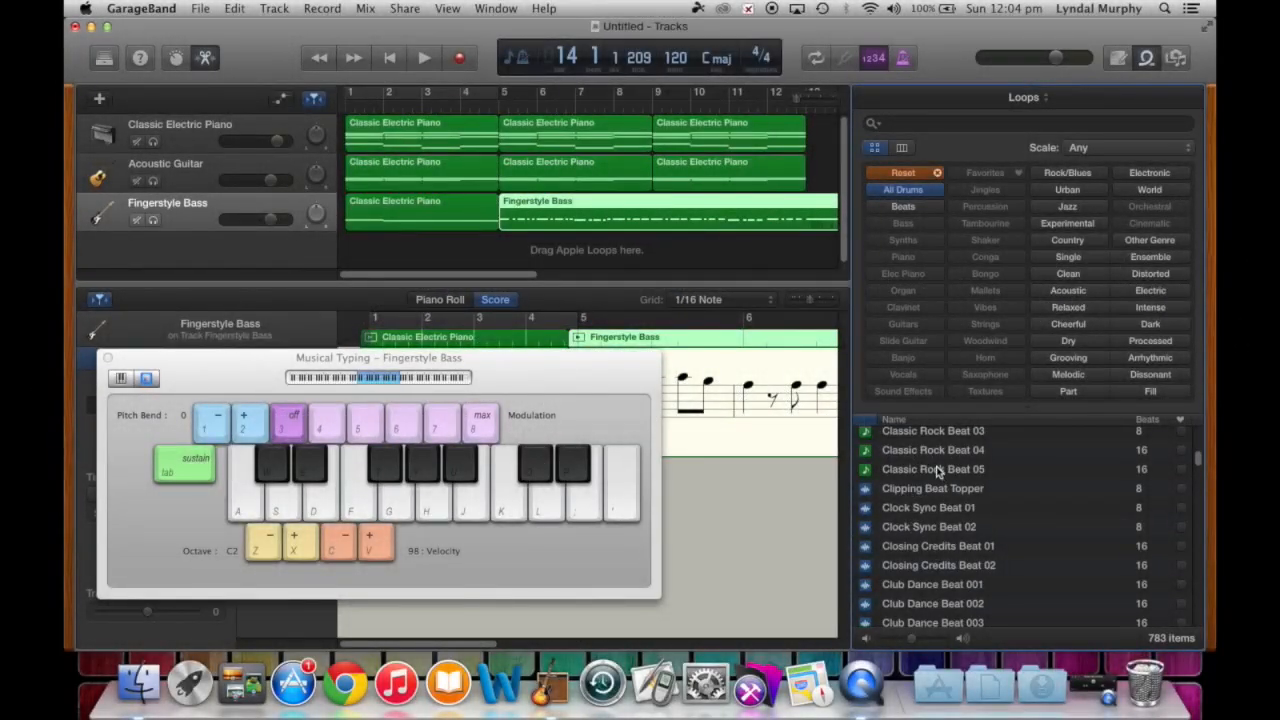
left_click(933, 451)
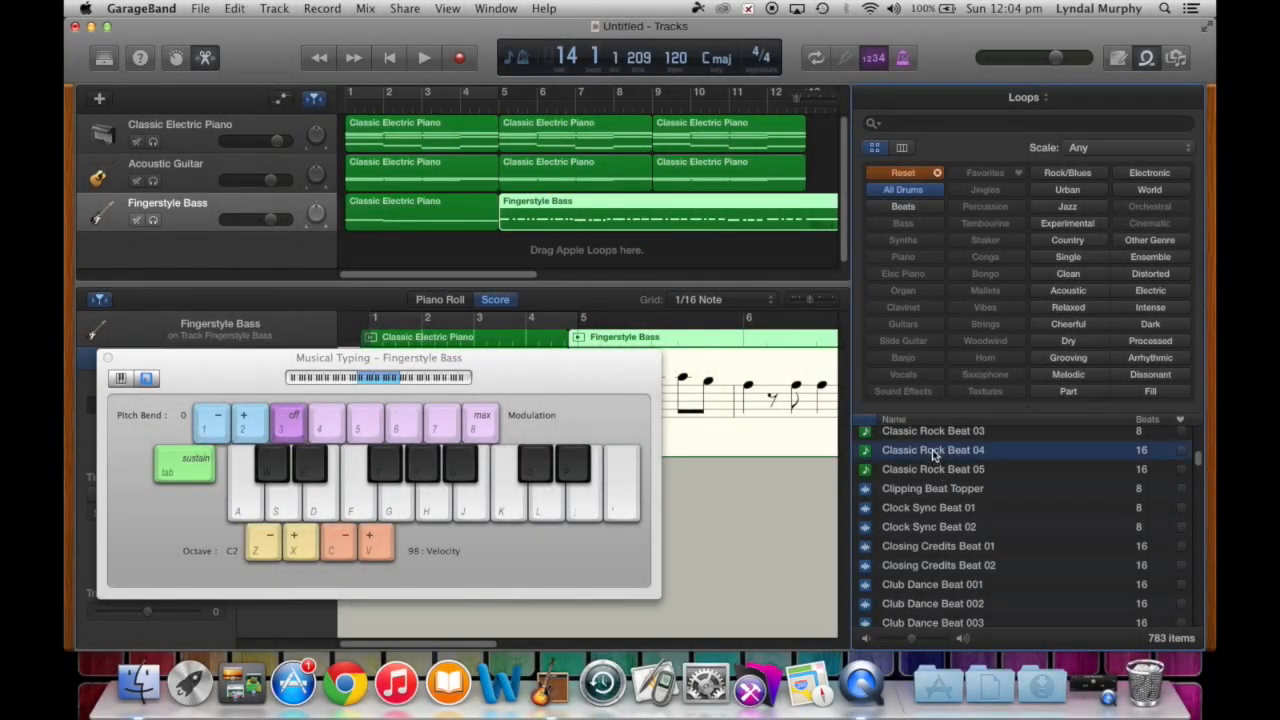
scroll(932, 452, "up", 3)
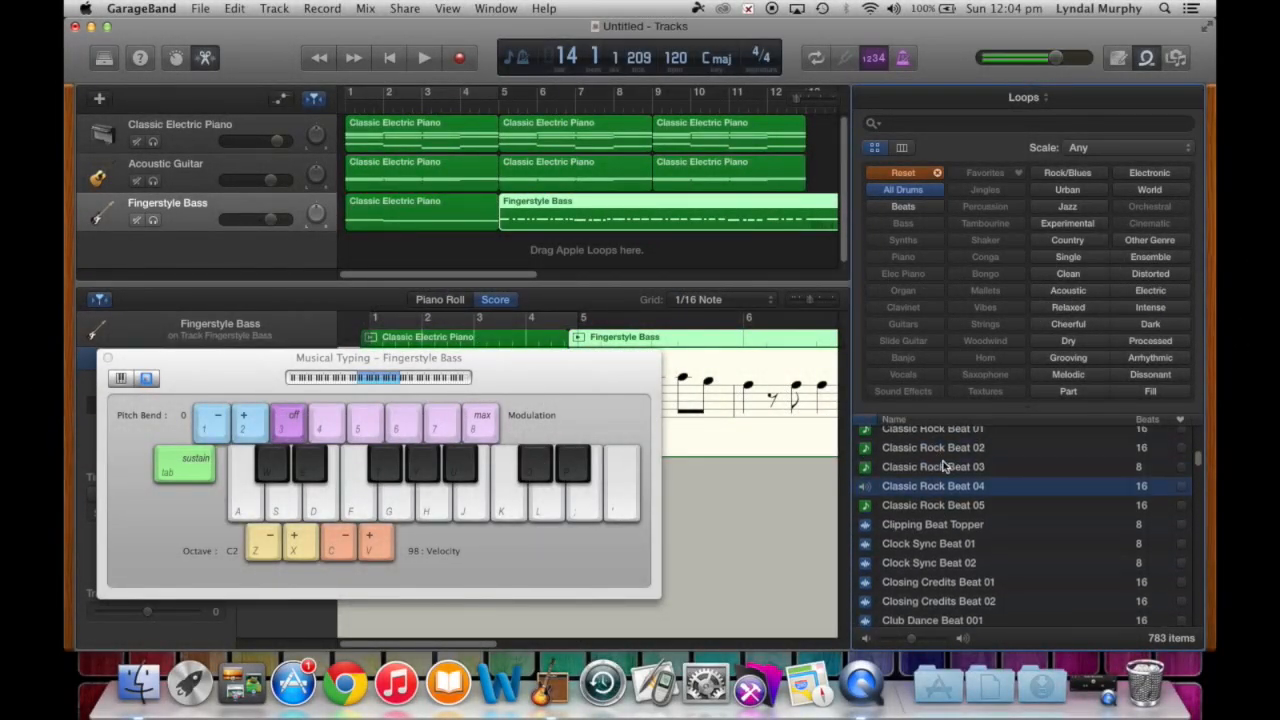
left_click(941, 445)
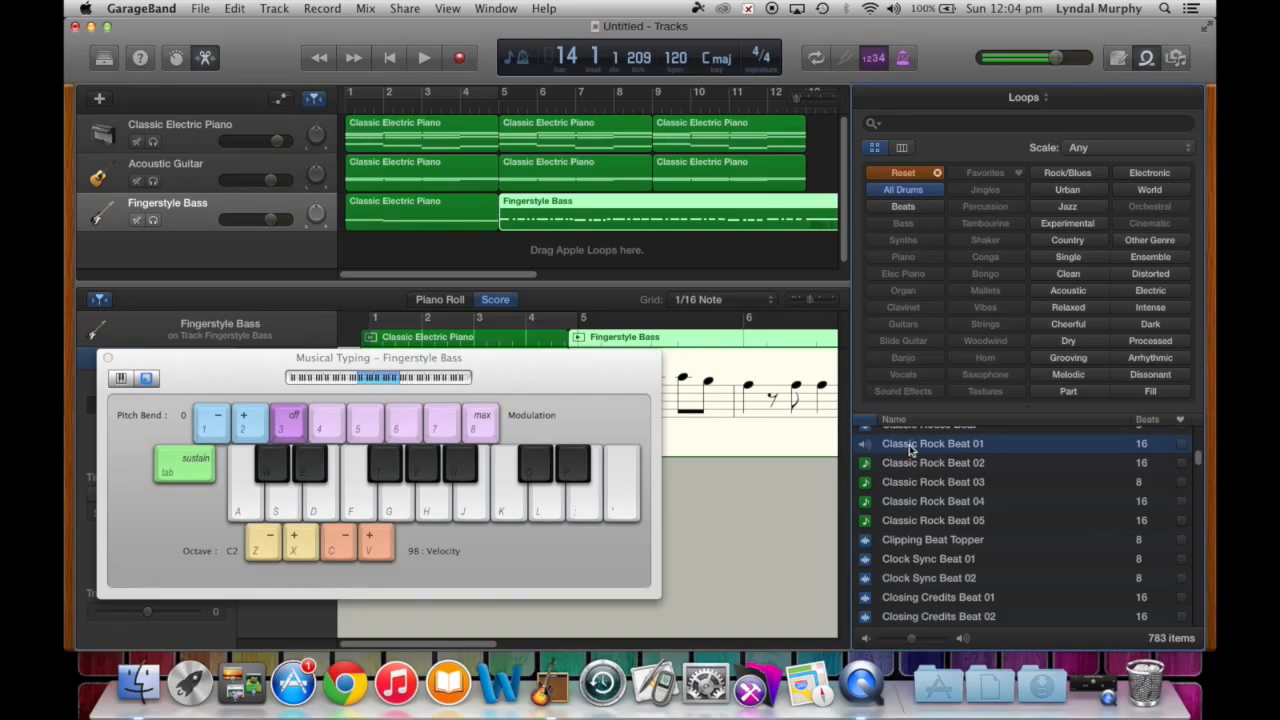
left_click_drag(910, 445, 376, 248)
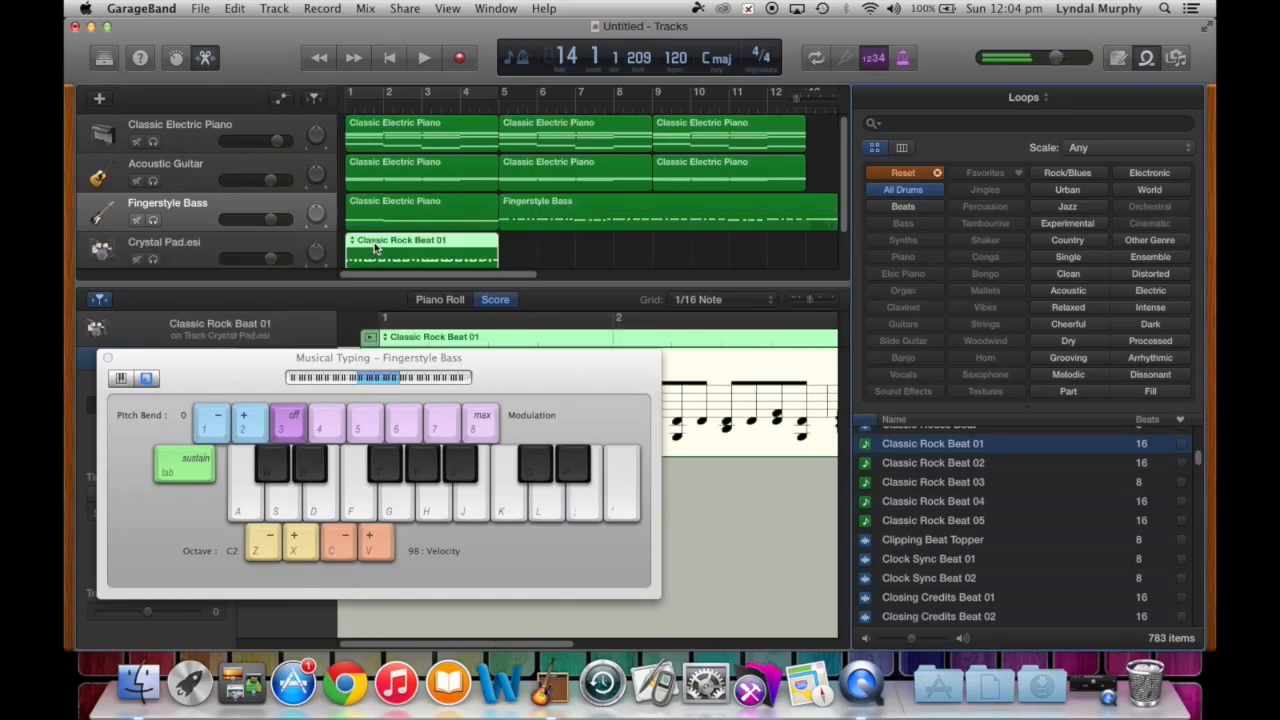
- Close the Musical Typing keyboard and copy the Classic Rock Beat 01 region
left_click_drag(553, 374, 686, 411)
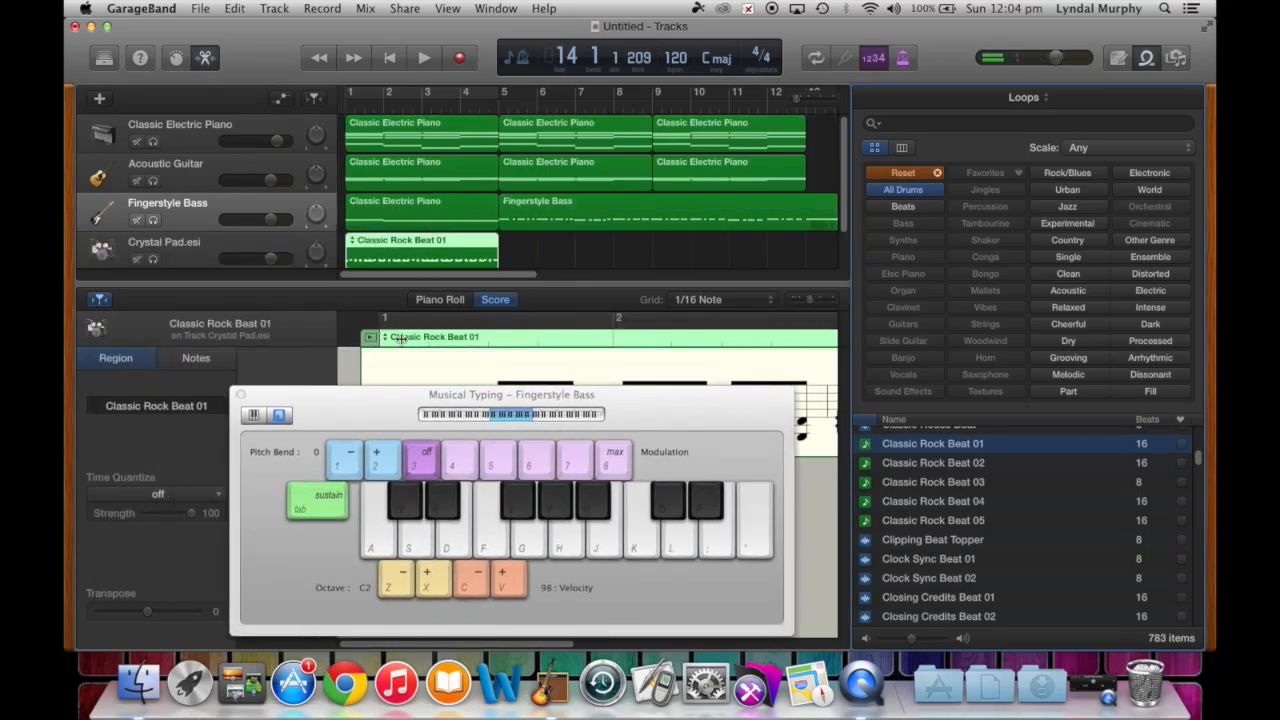
left_click(240, 395)
scroll(477, 237, "down", 1)
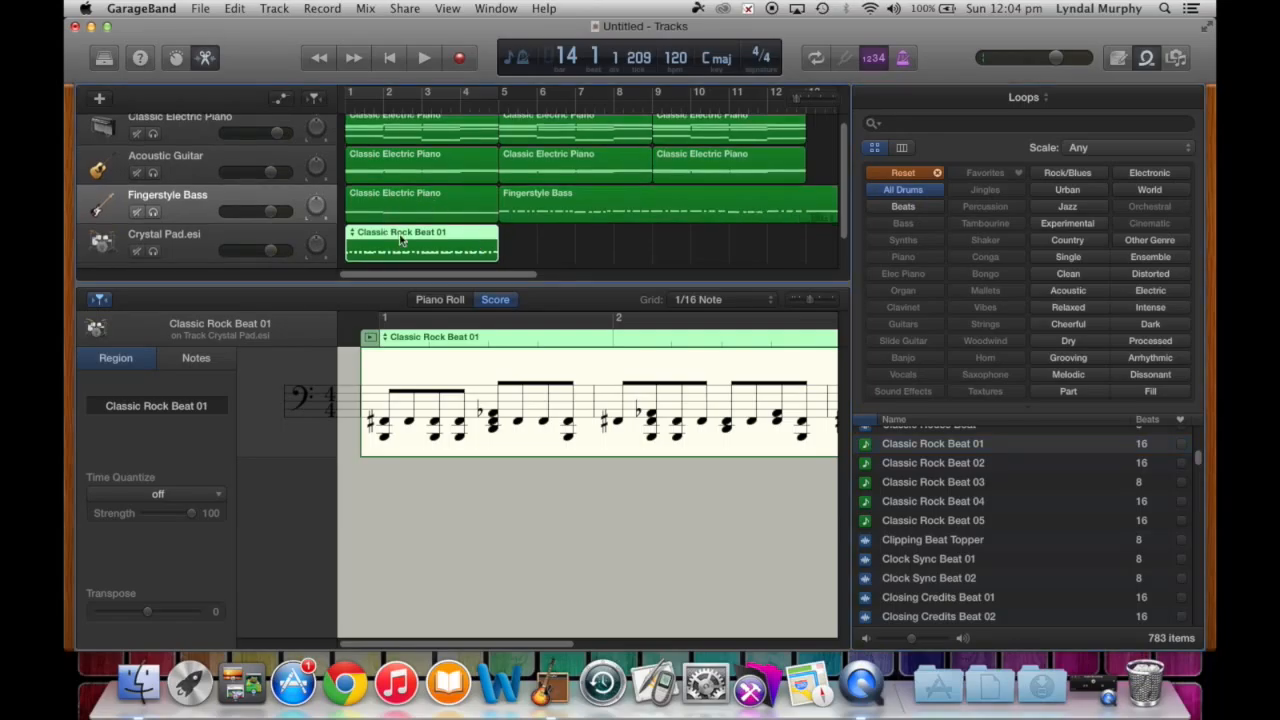
left_click(237, 12)
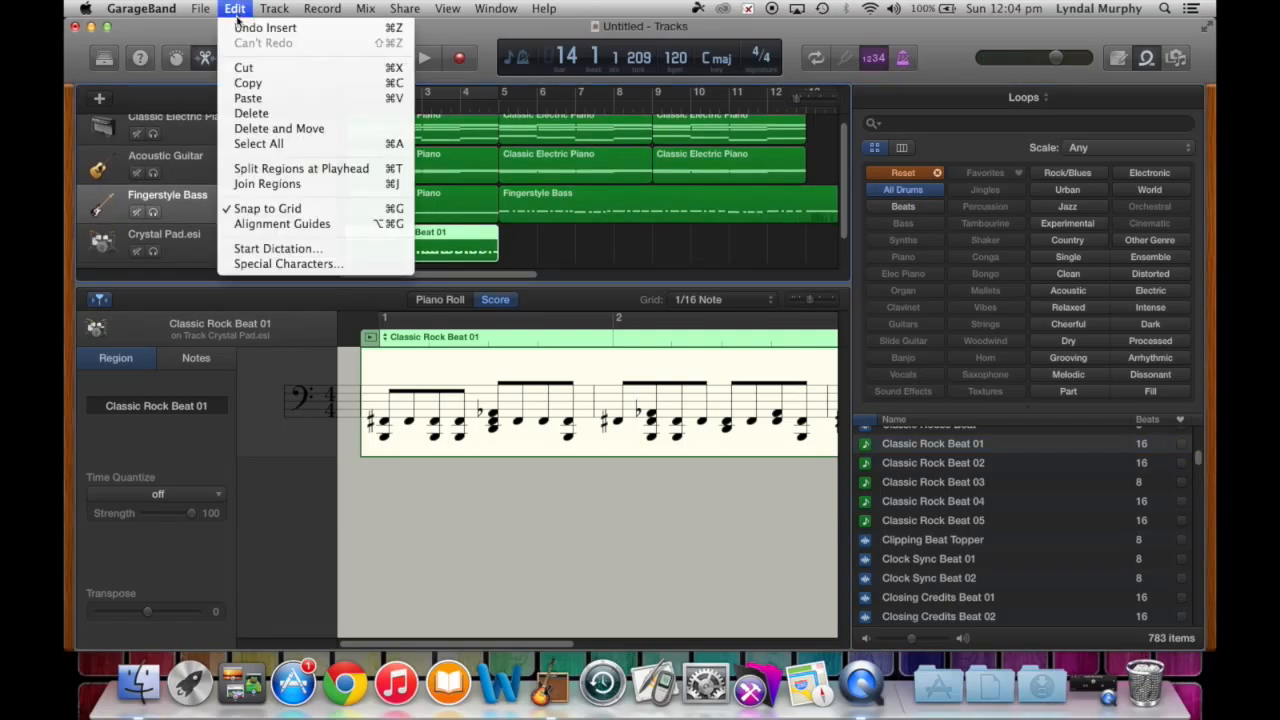
left_click(393, 88)
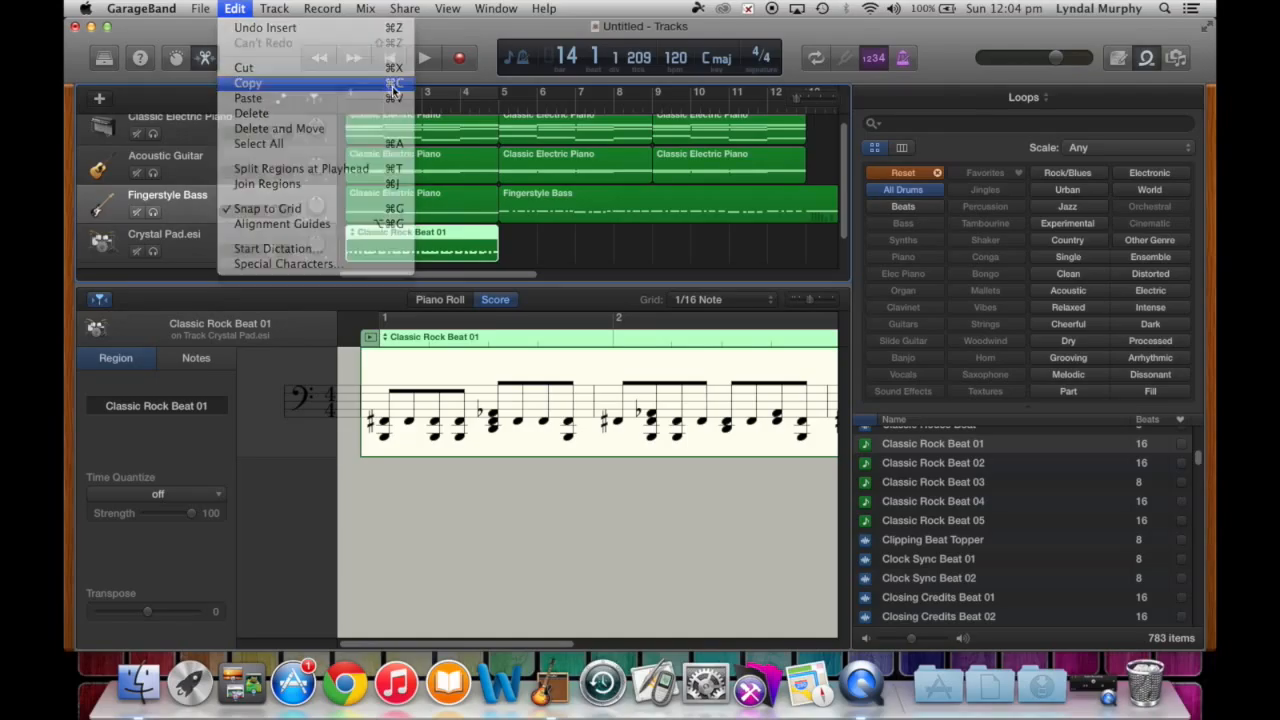
- Paste the drum loop at bars 5 and 9, then return the playhead to the start
left_click(228, 235)
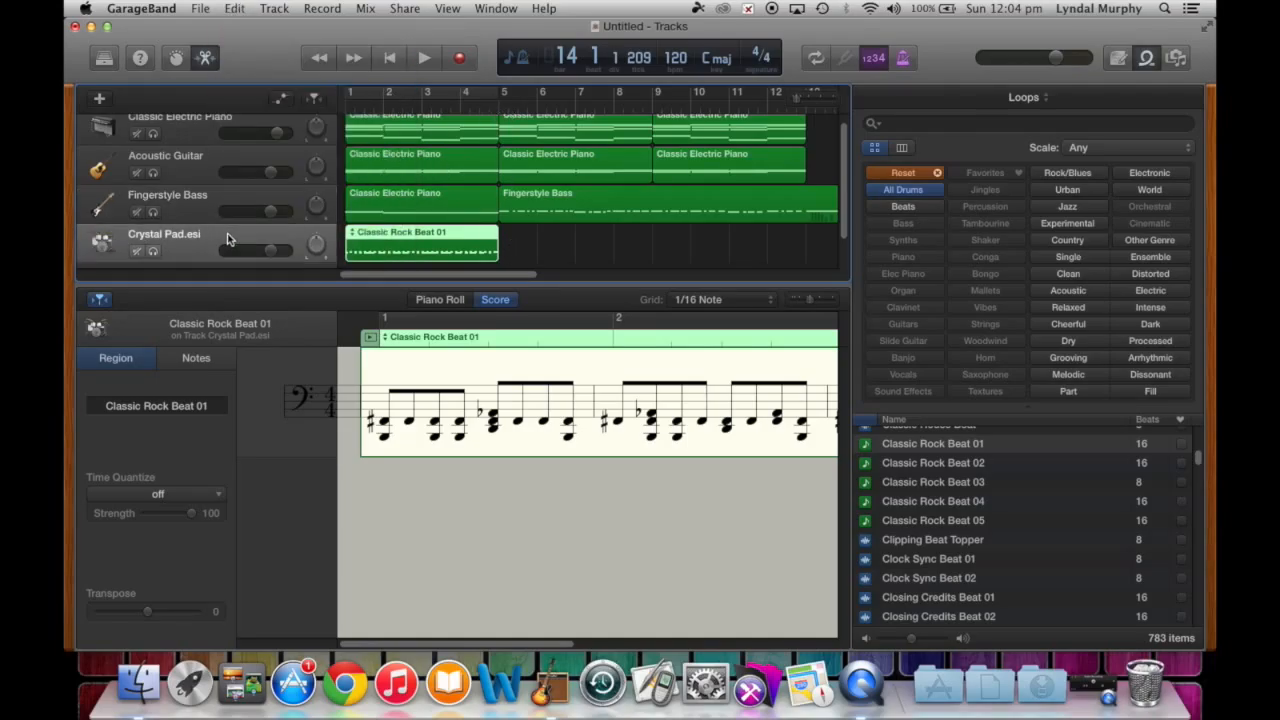
left_click(501, 107)
key("super+v")
key("super+v")
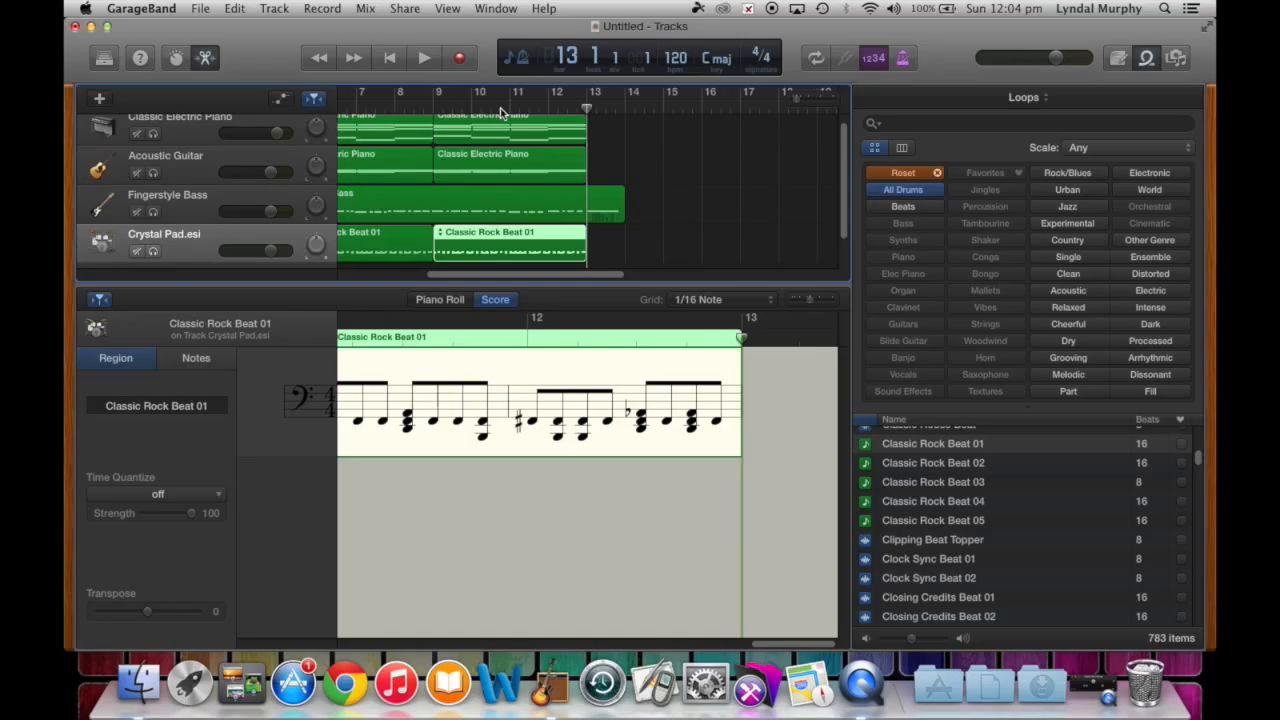
scroll(501, 122, "left", 5)
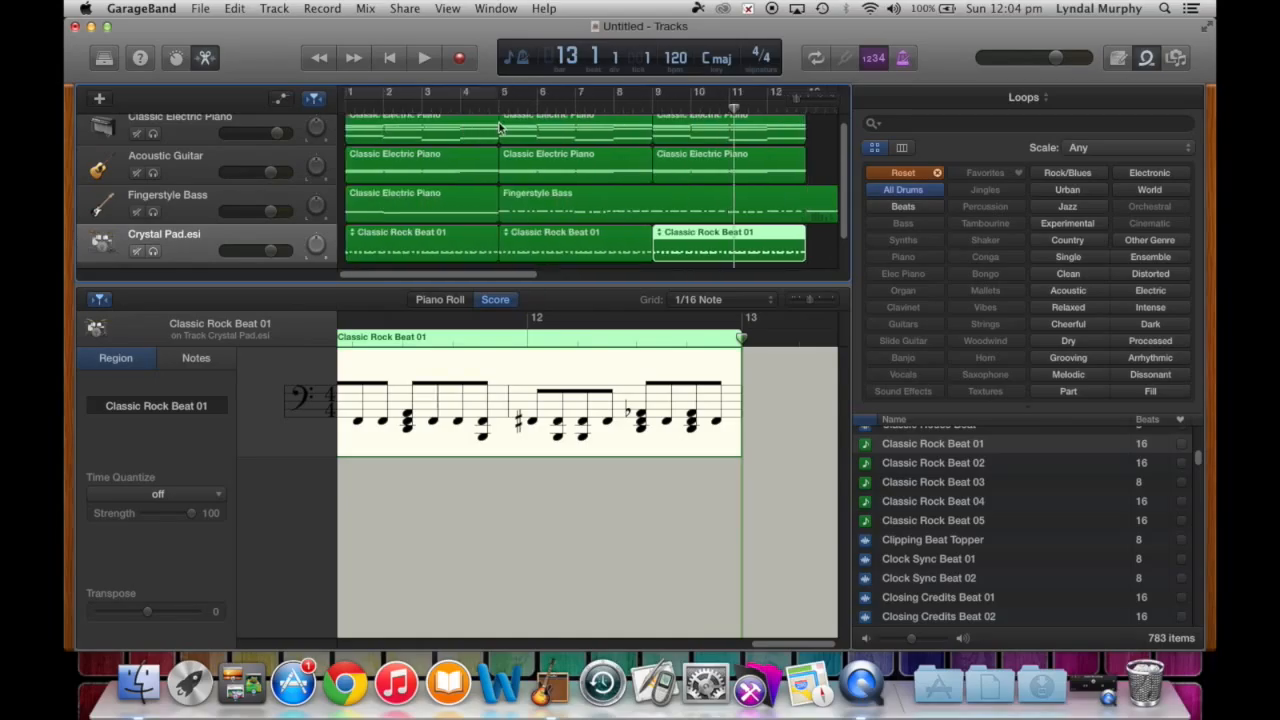
scroll(485, 181, "up", 1)
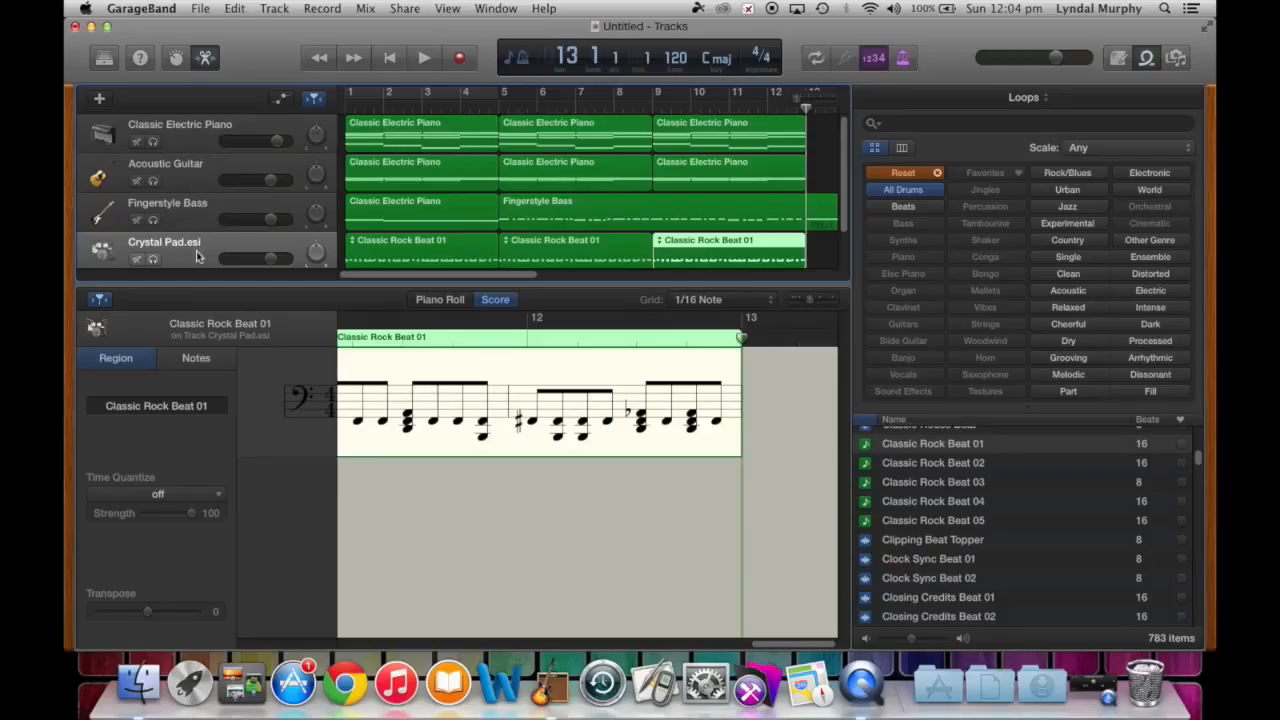
left_click(390, 59)
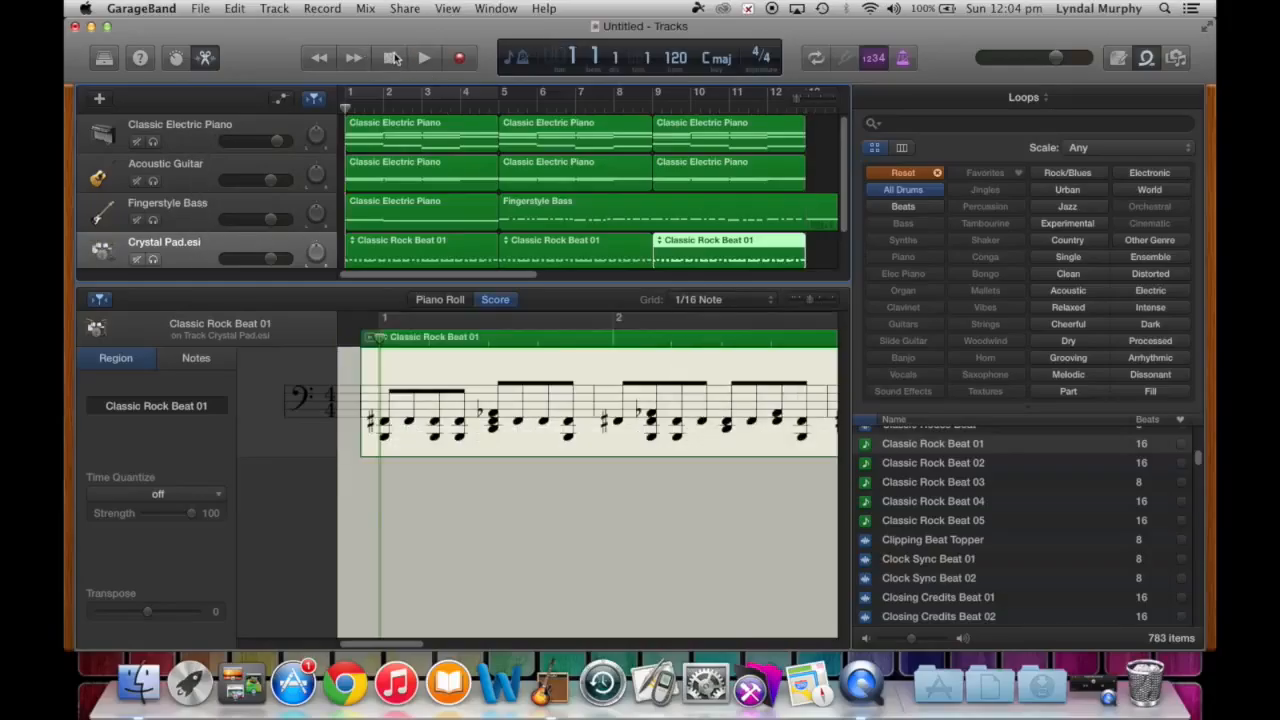
- Play the arrangement, raise Fingerstyle Bass to +2.3 dB, lower the piano to -1.5 dB, and rewind
key("space")
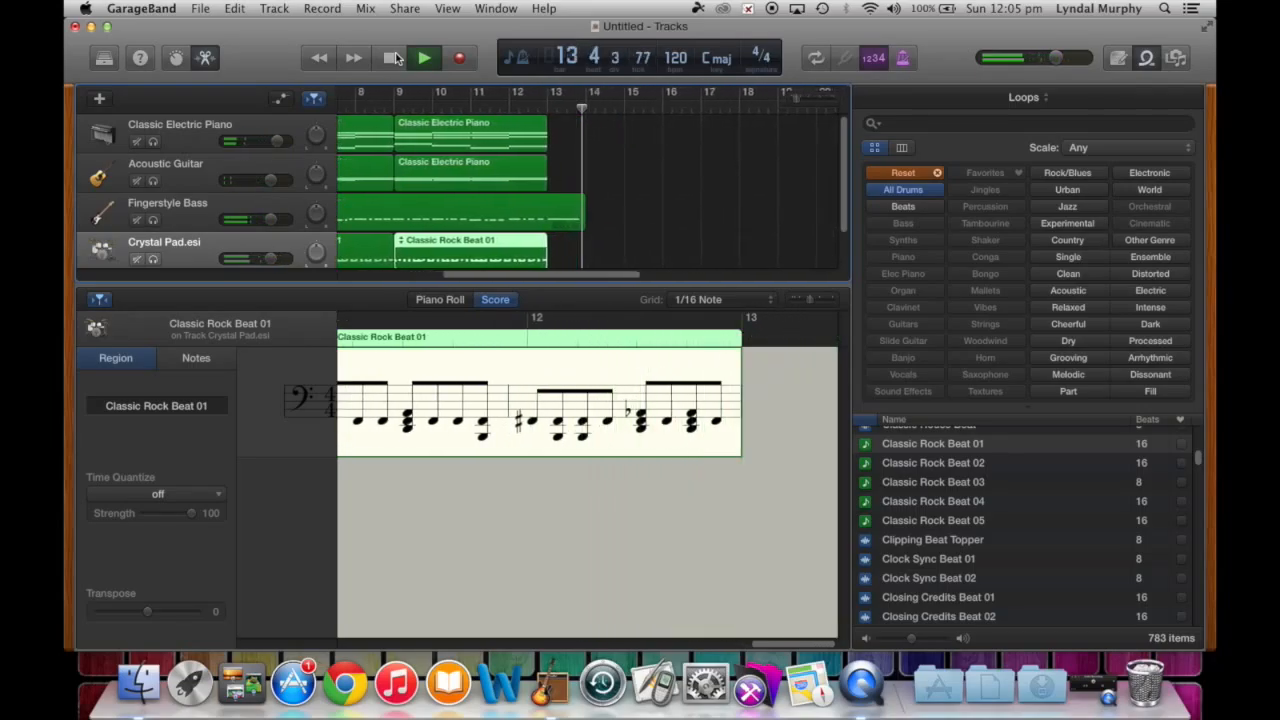
left_click(395, 58)
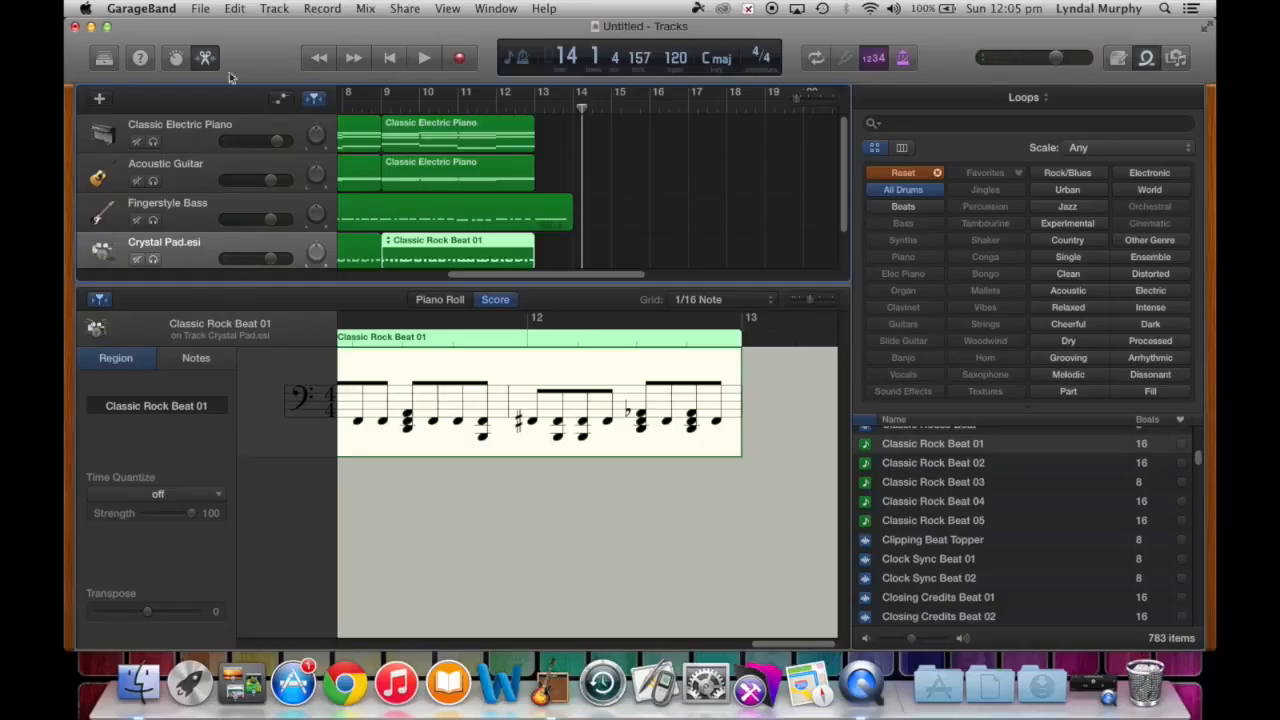
left_click_drag(278, 225, 281, 225)
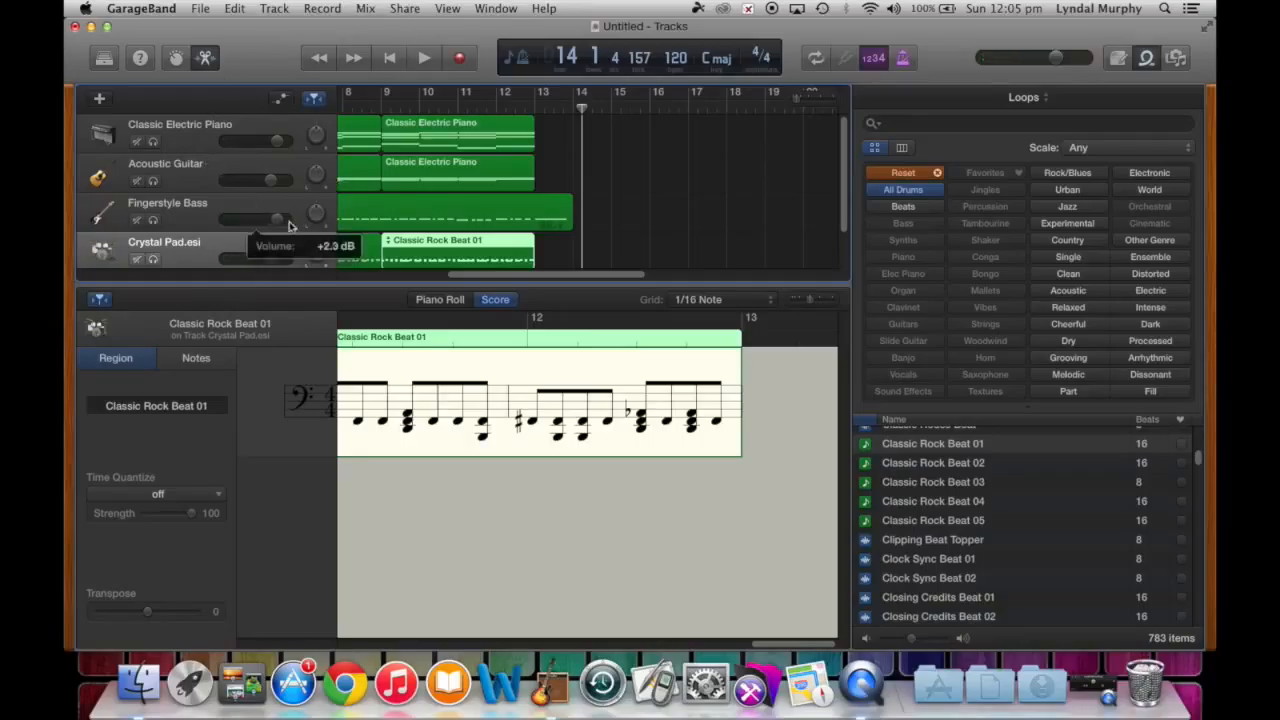
mouse_move(272, 181)
left_mouse_down()
mouse_move(269, 142)
mouse_move(258, 183)
left_mouse_up()
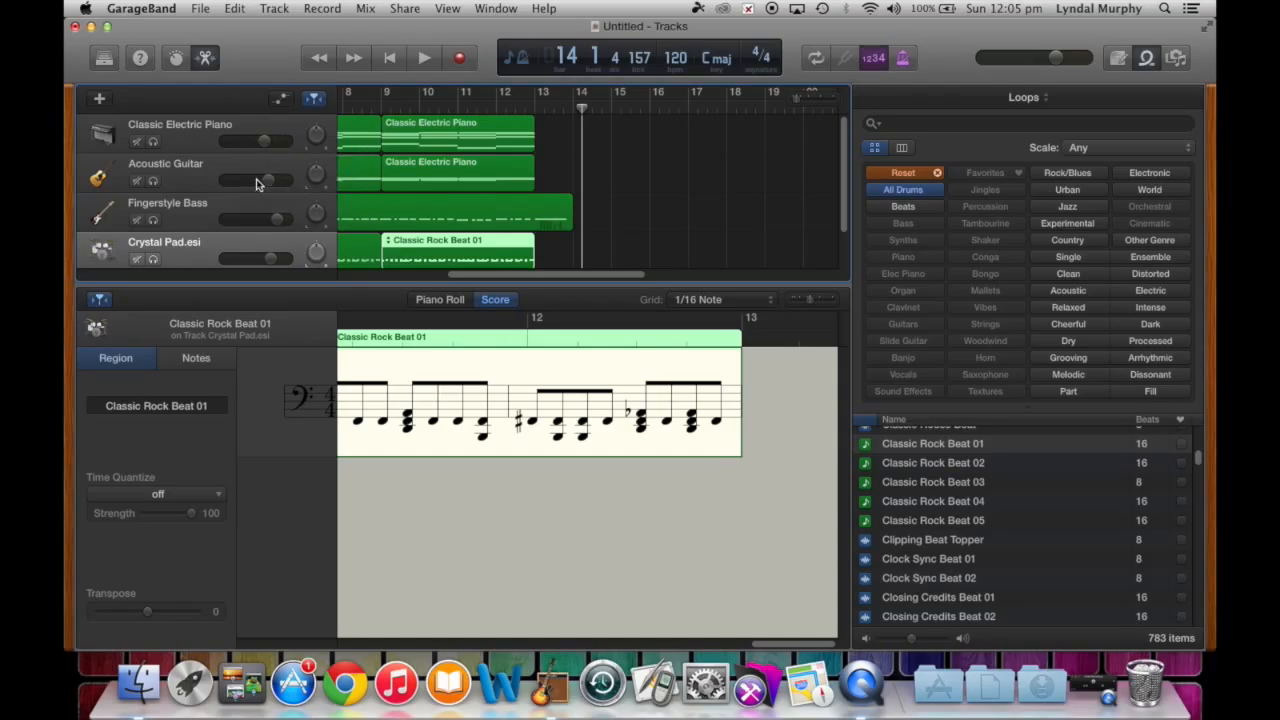
left_click(391, 57)
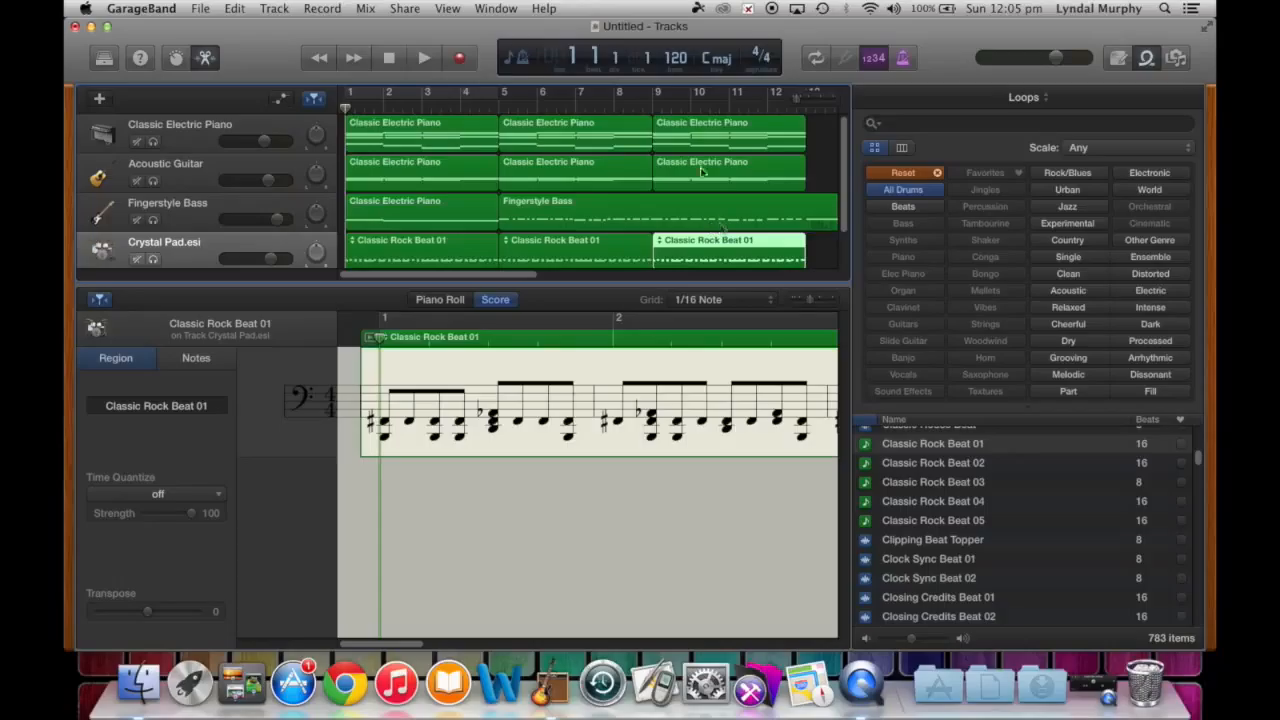
left_click(198, 9)
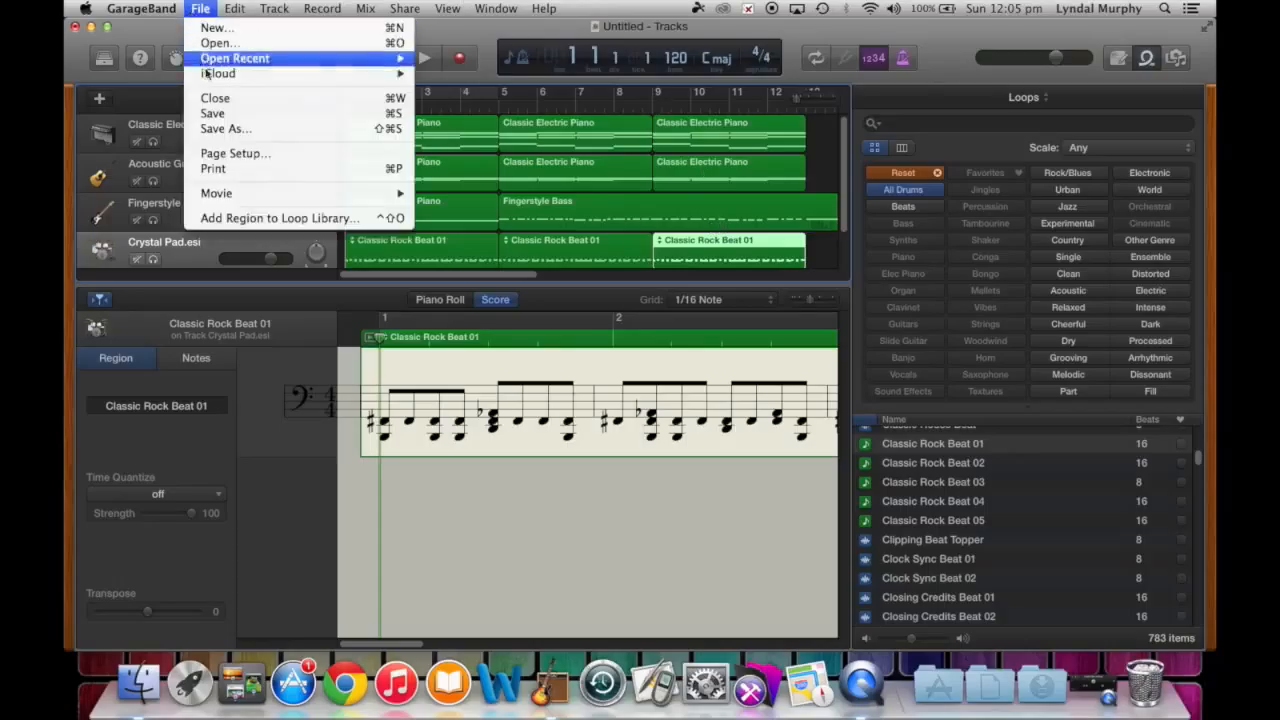
- Save the project as FourChordProgression_CMajor in the GarageBand folder
left_click(216, 116)
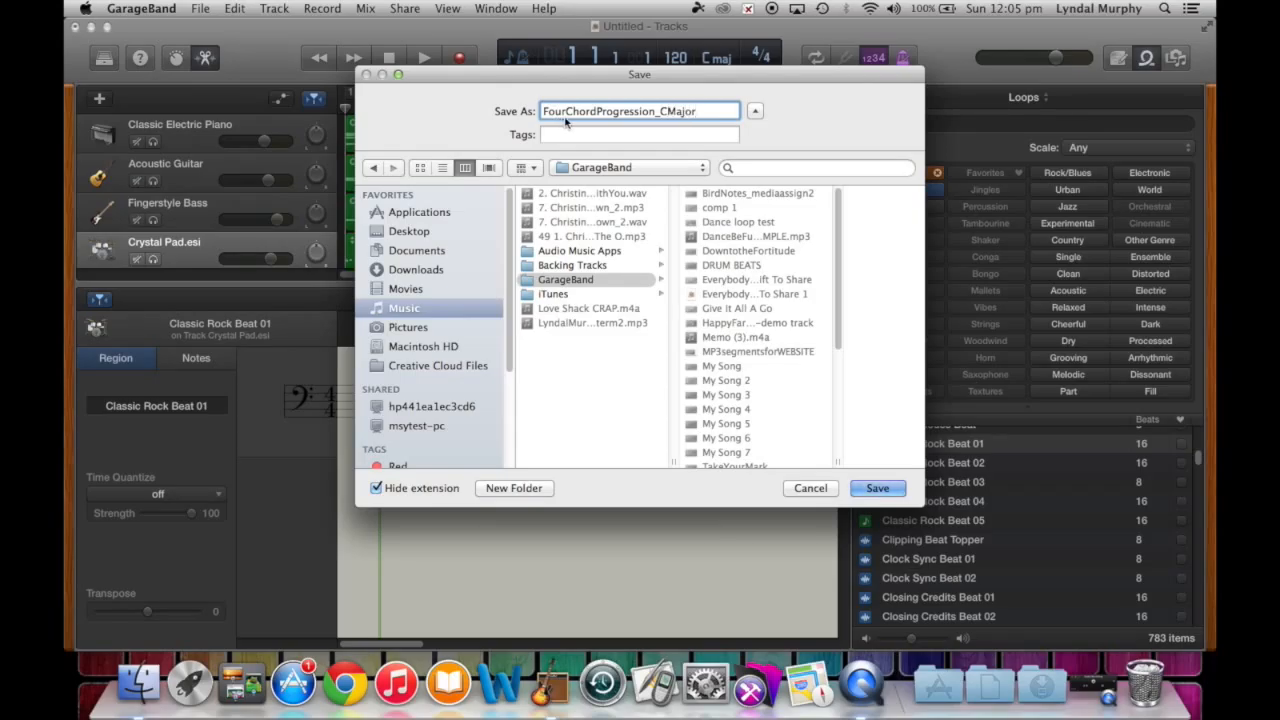
left_click(877, 489)
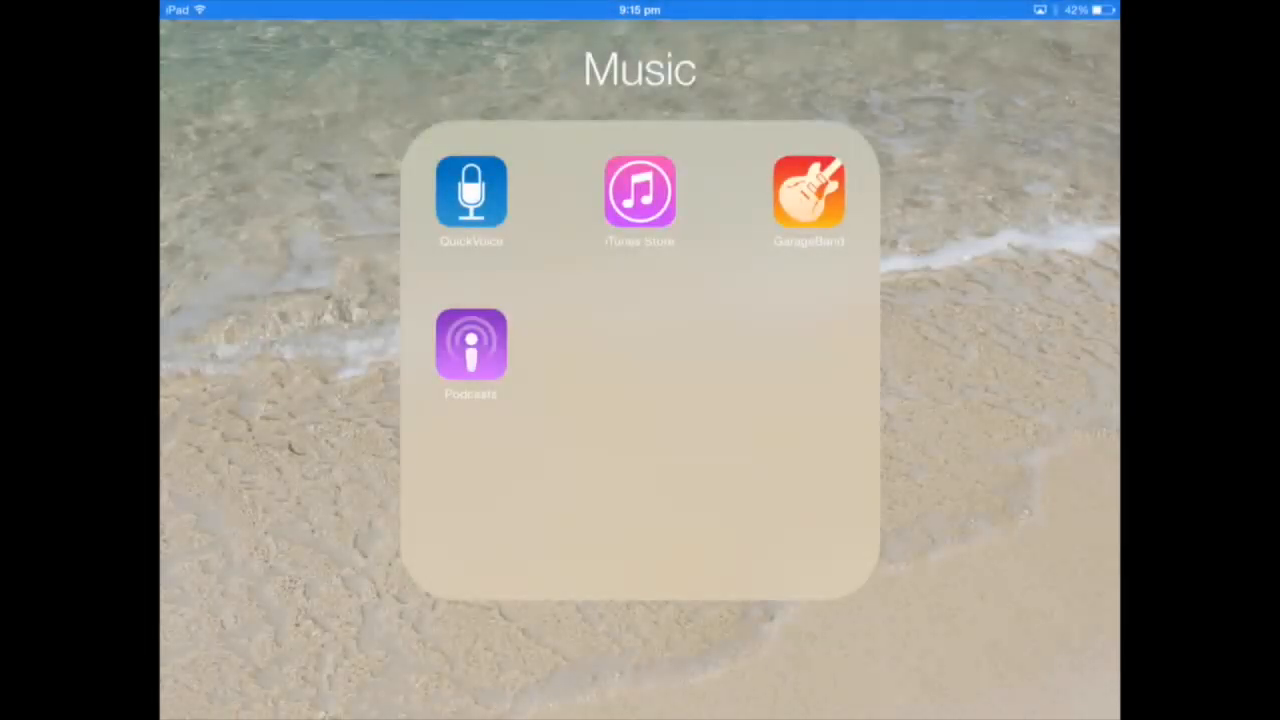
- Launch GarageBand on the iPad, open Smart Keyboard, dismiss the AirPlay alert, and set Autoplay to 1
left_click(808, 192)
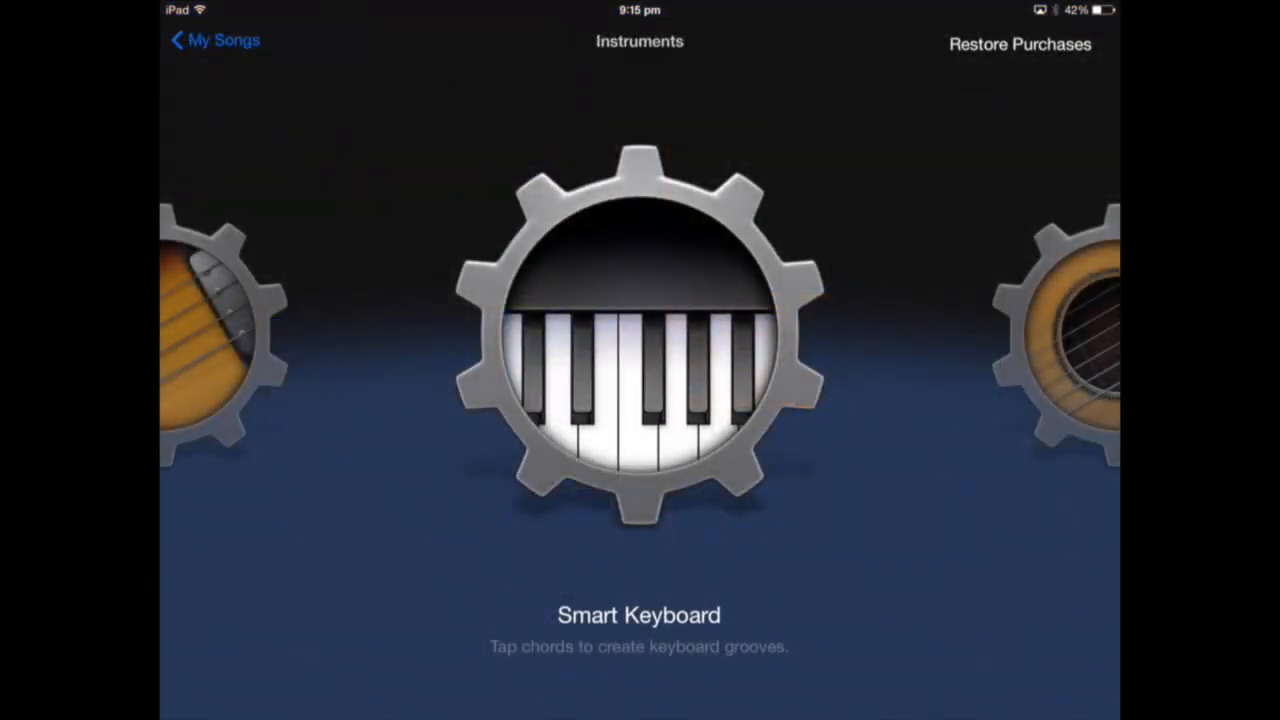
left_click_drag(700, 340, 660, 340)
left_click(640, 330)
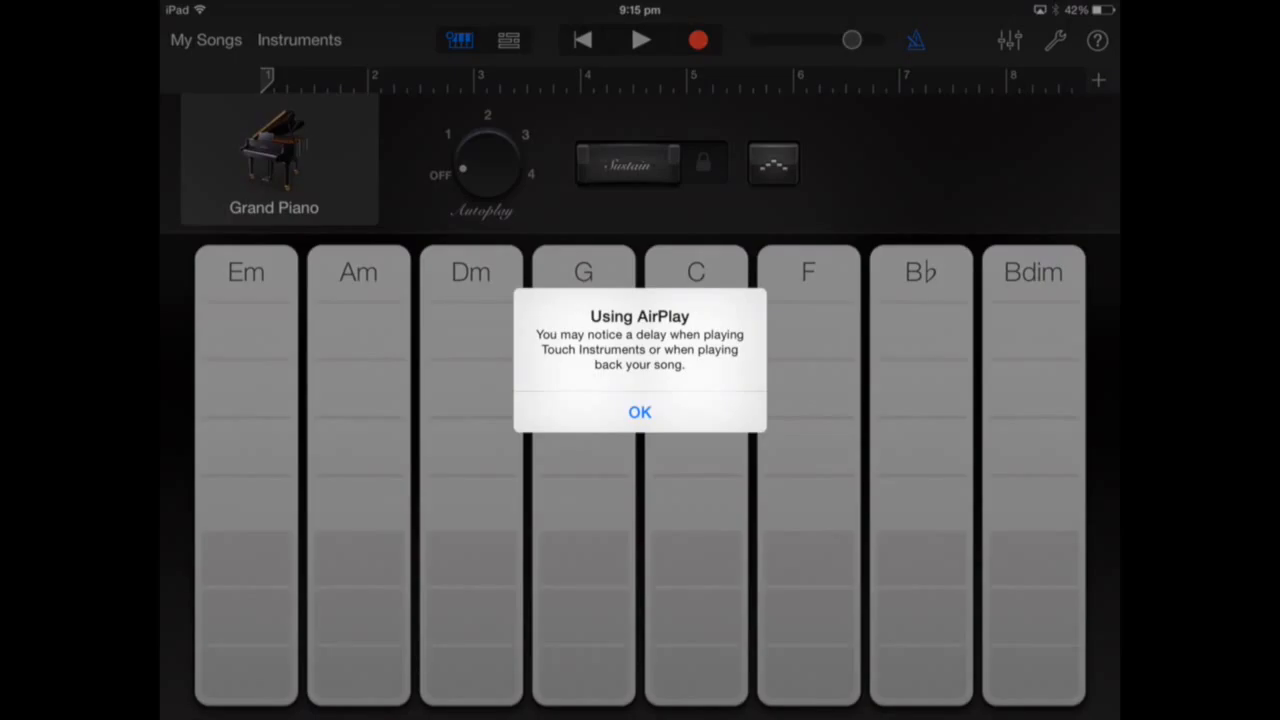
left_click(640, 413)
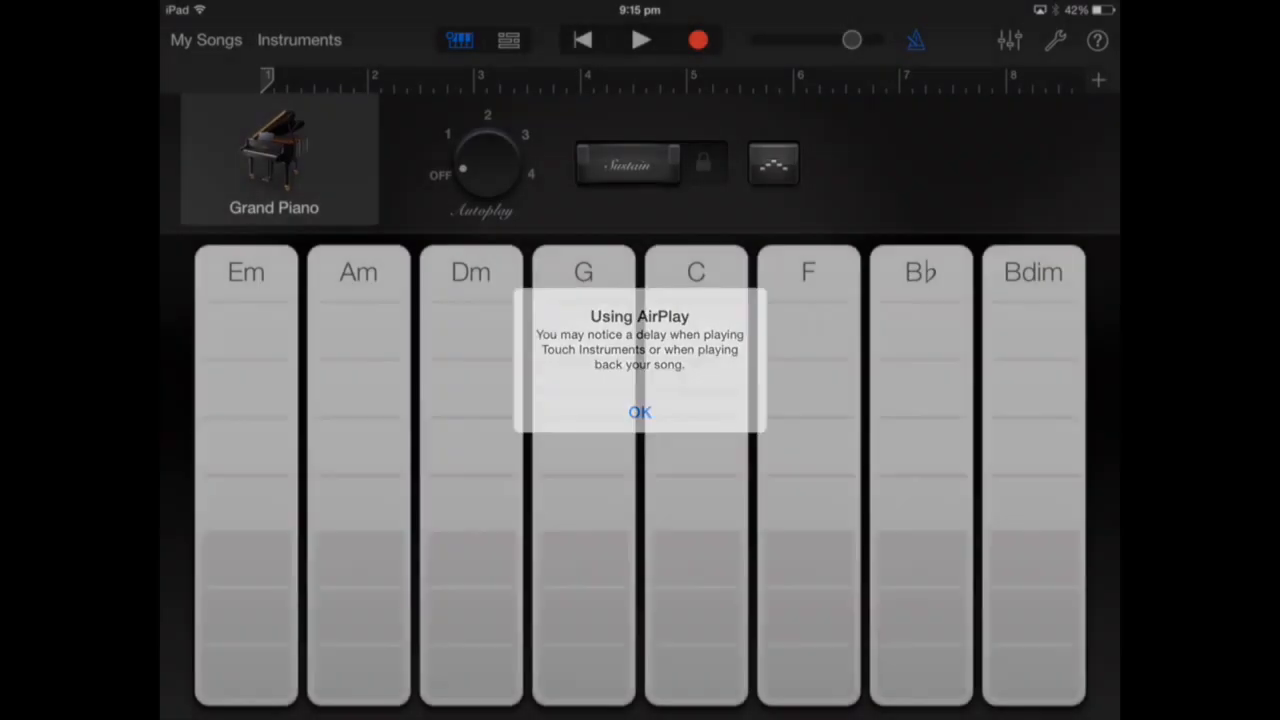
left_click(448, 134)
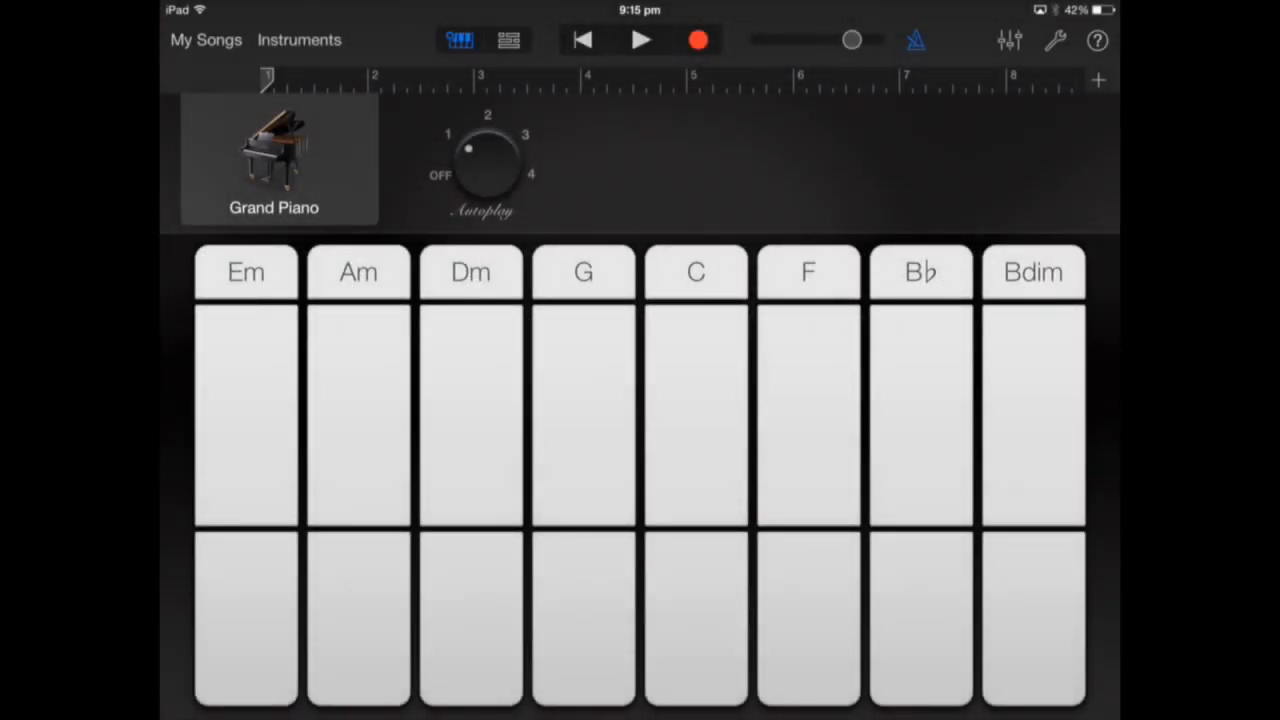
- Play the C, Am, F and G chords with autoplay
left_click(696, 272)
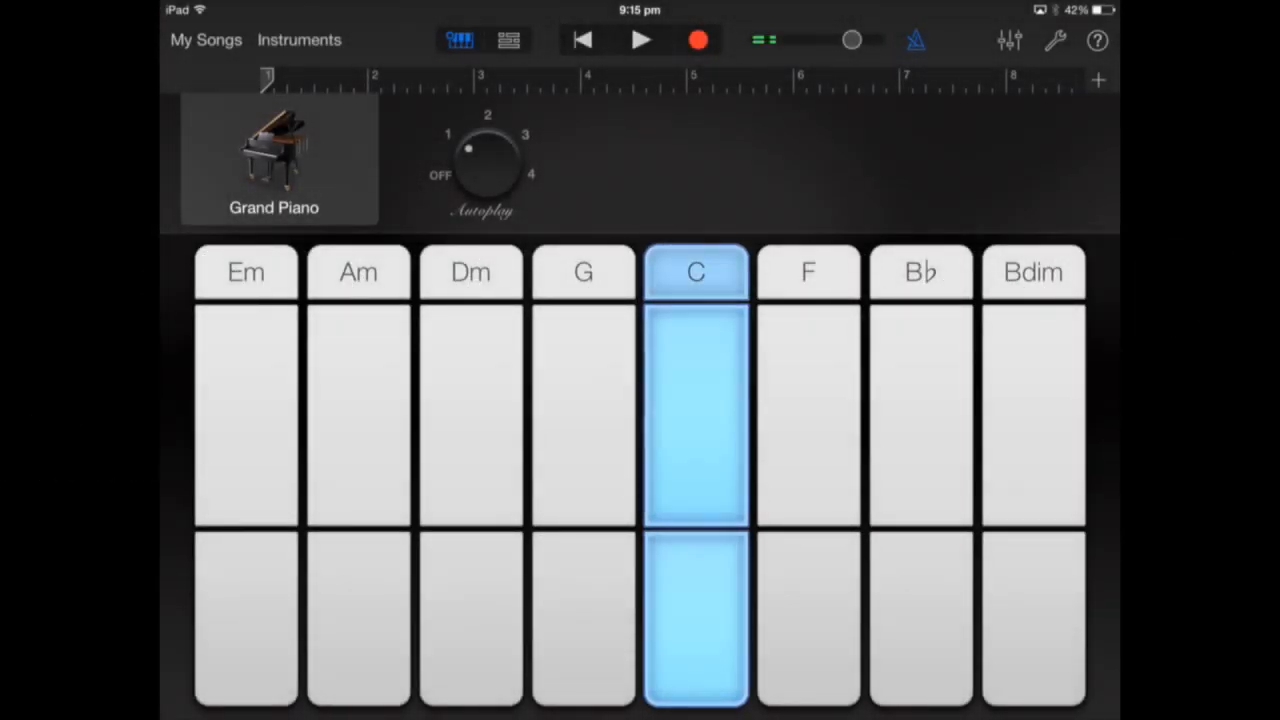
left_click(358, 272)
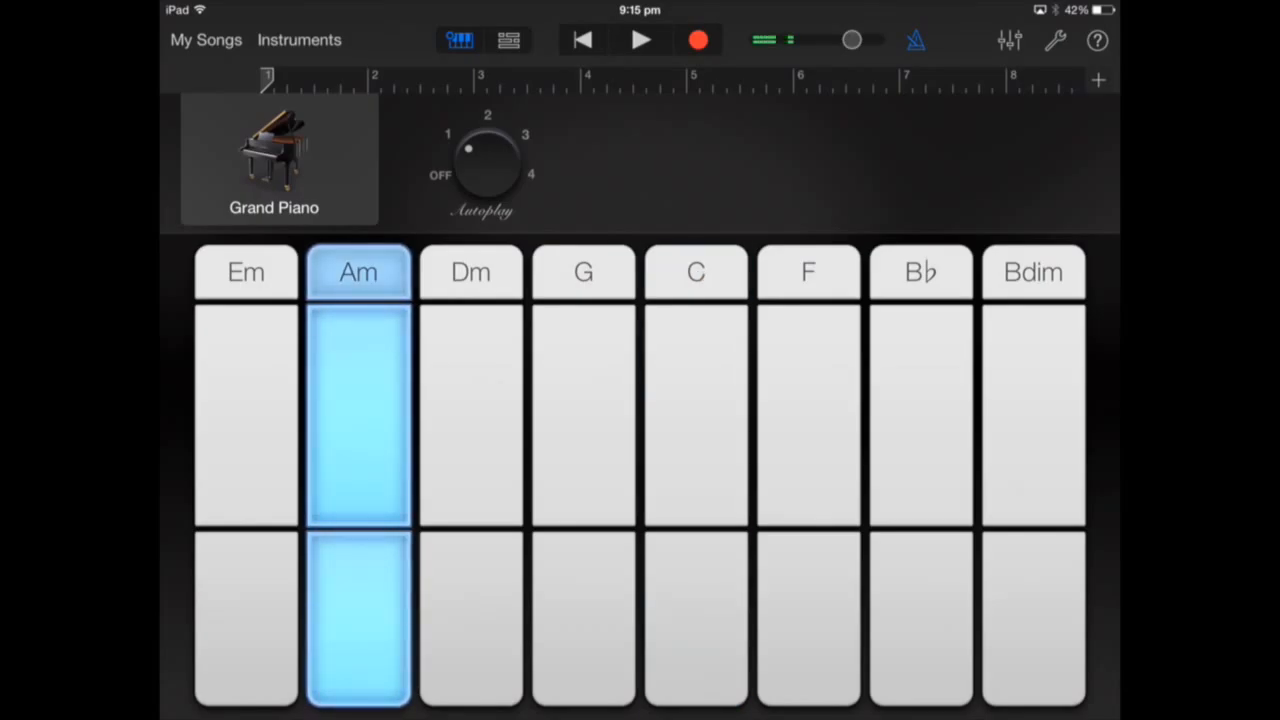
left_click(808, 272)
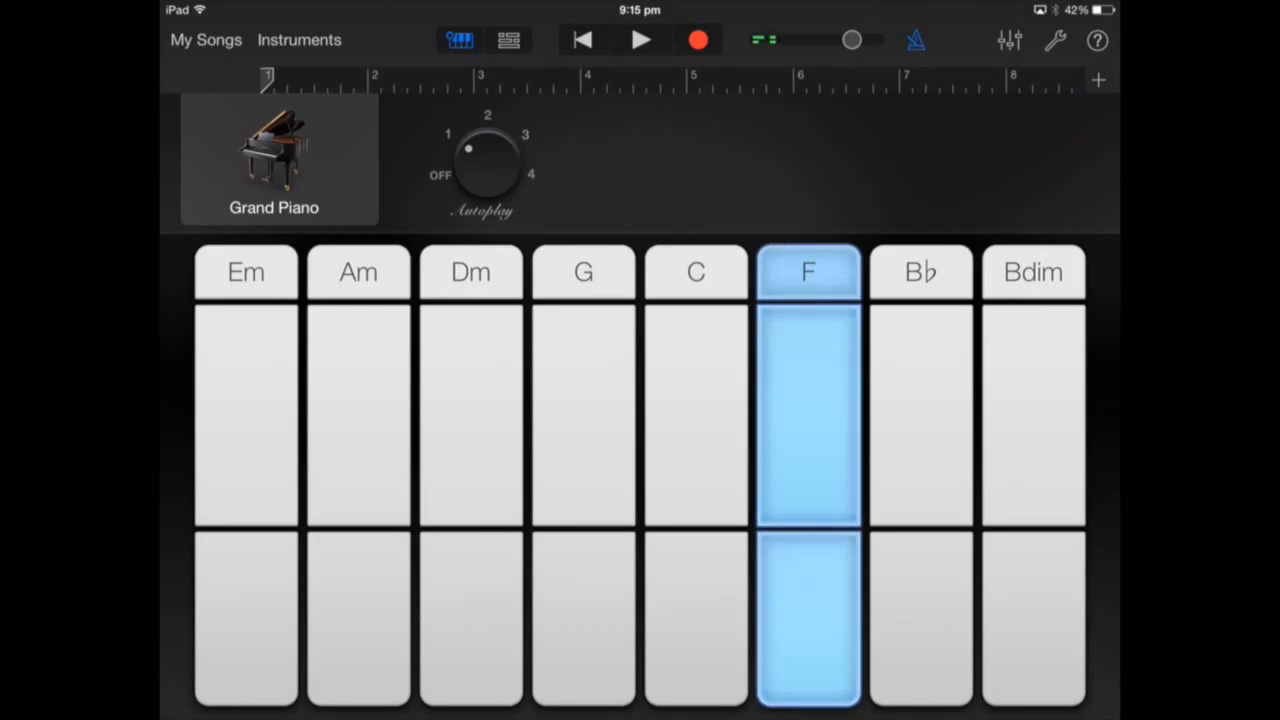
left_click(583, 272)
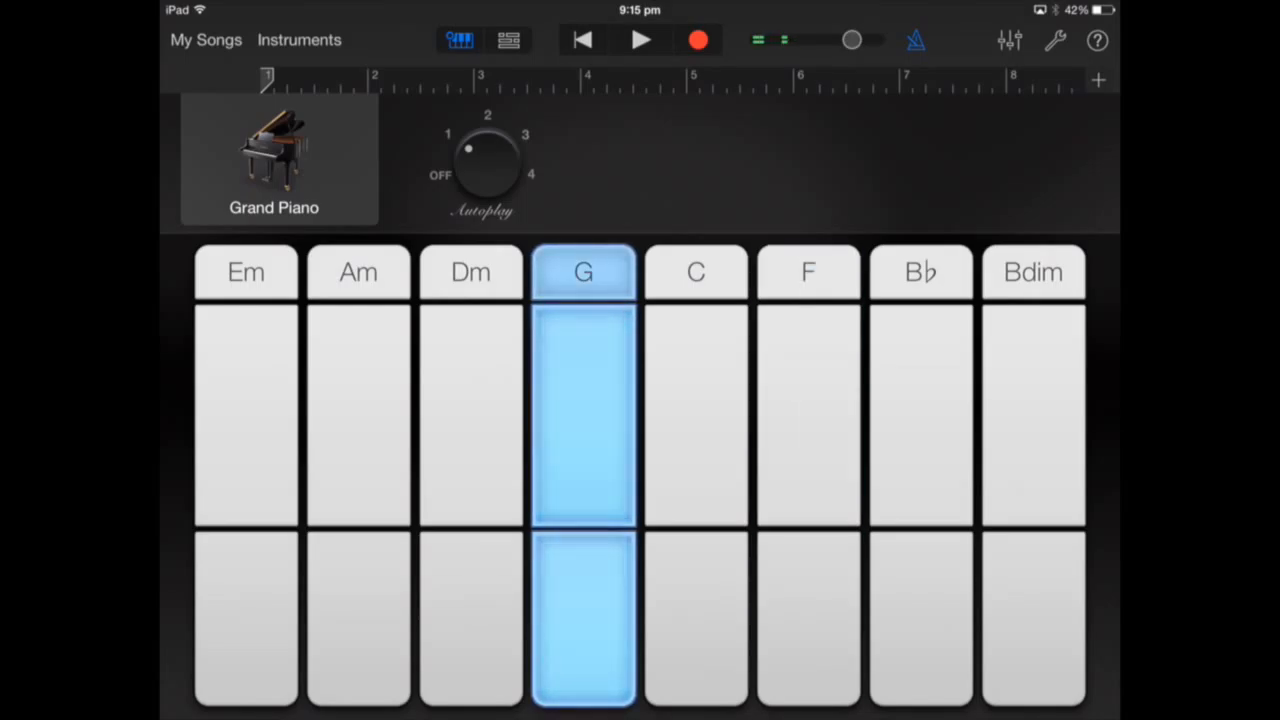
- Record an eight-bar Grand Piano region playing the C, Am, F and G chords
left_click(583, 272)
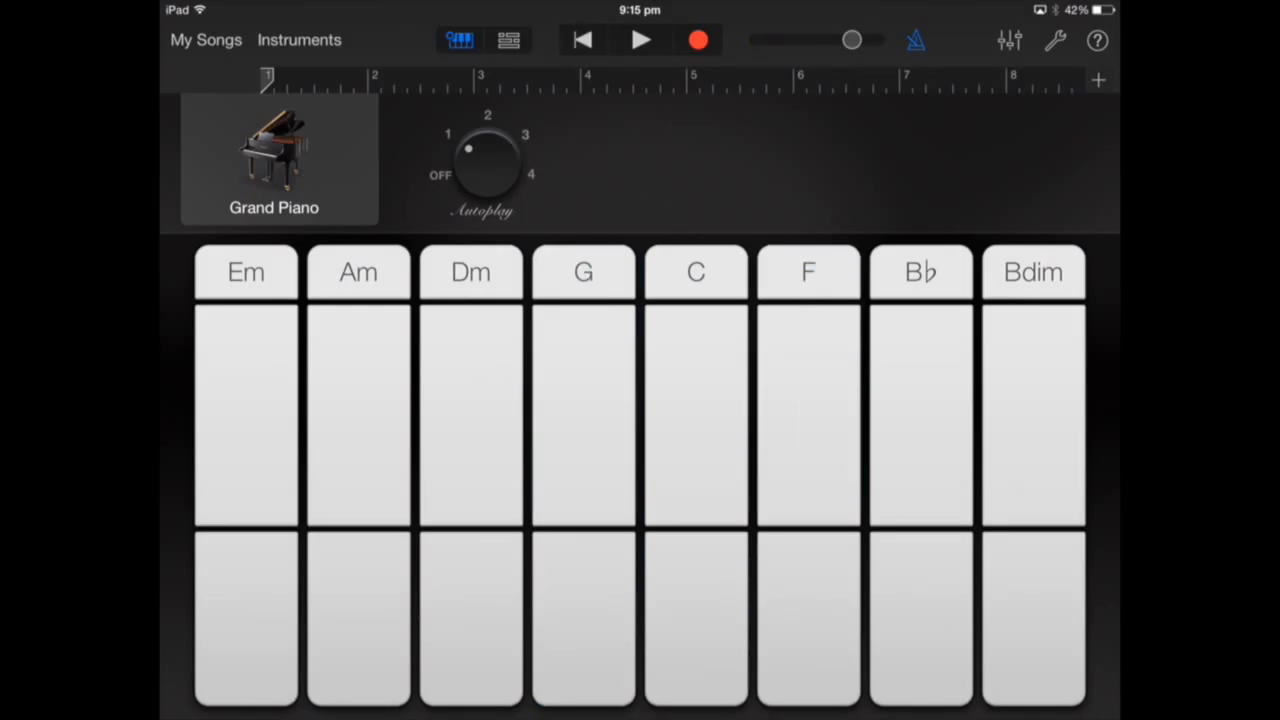
left_click(641, 40)
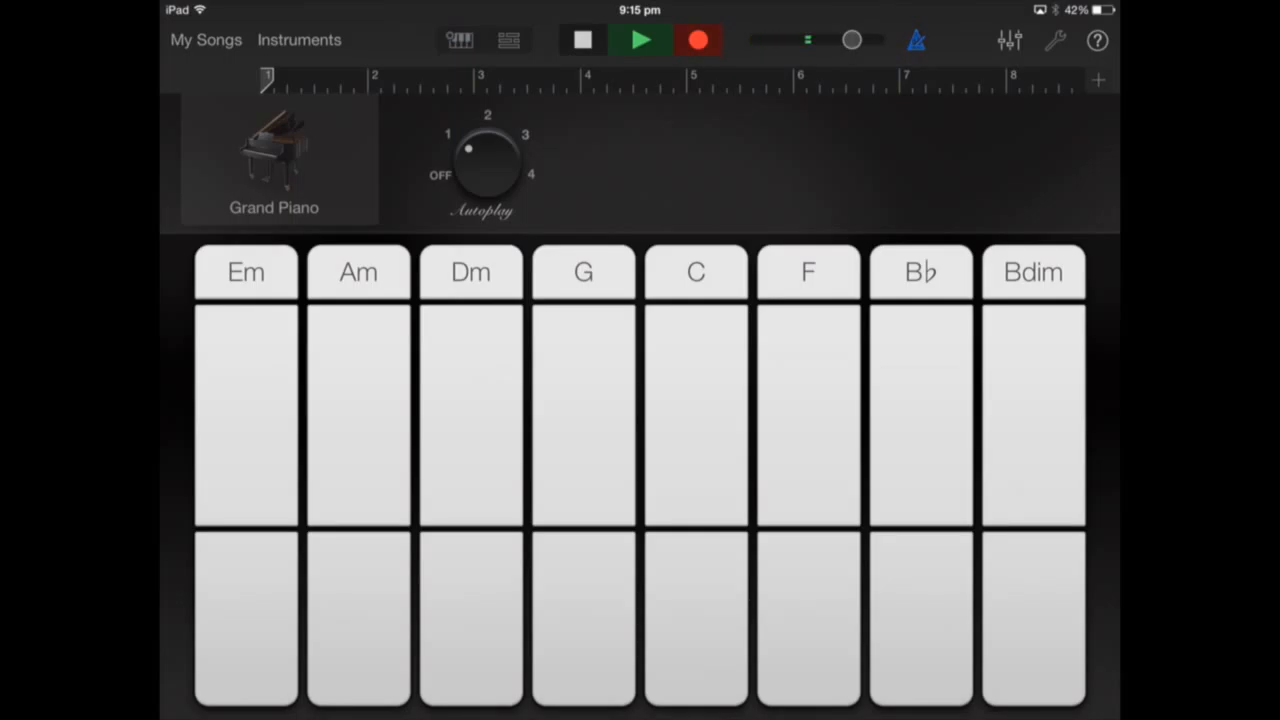
left_click(696, 272)
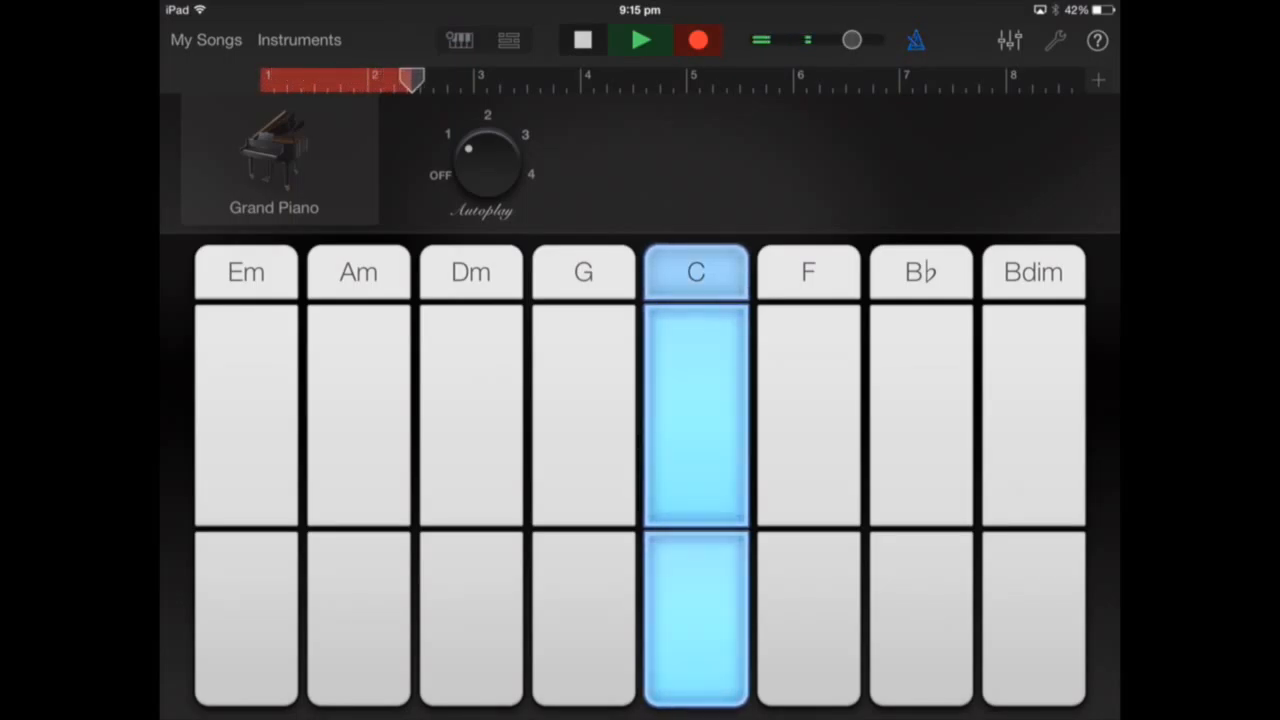
left_click(358, 272)
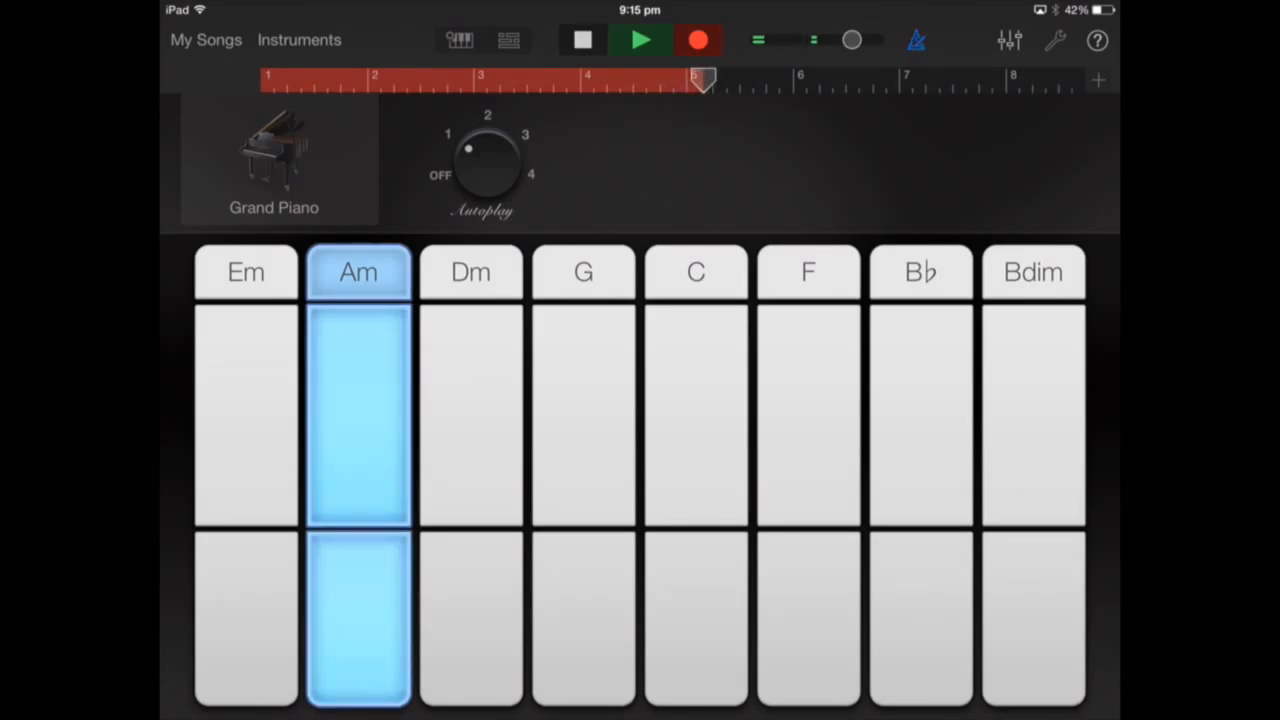
left_click(808, 272)
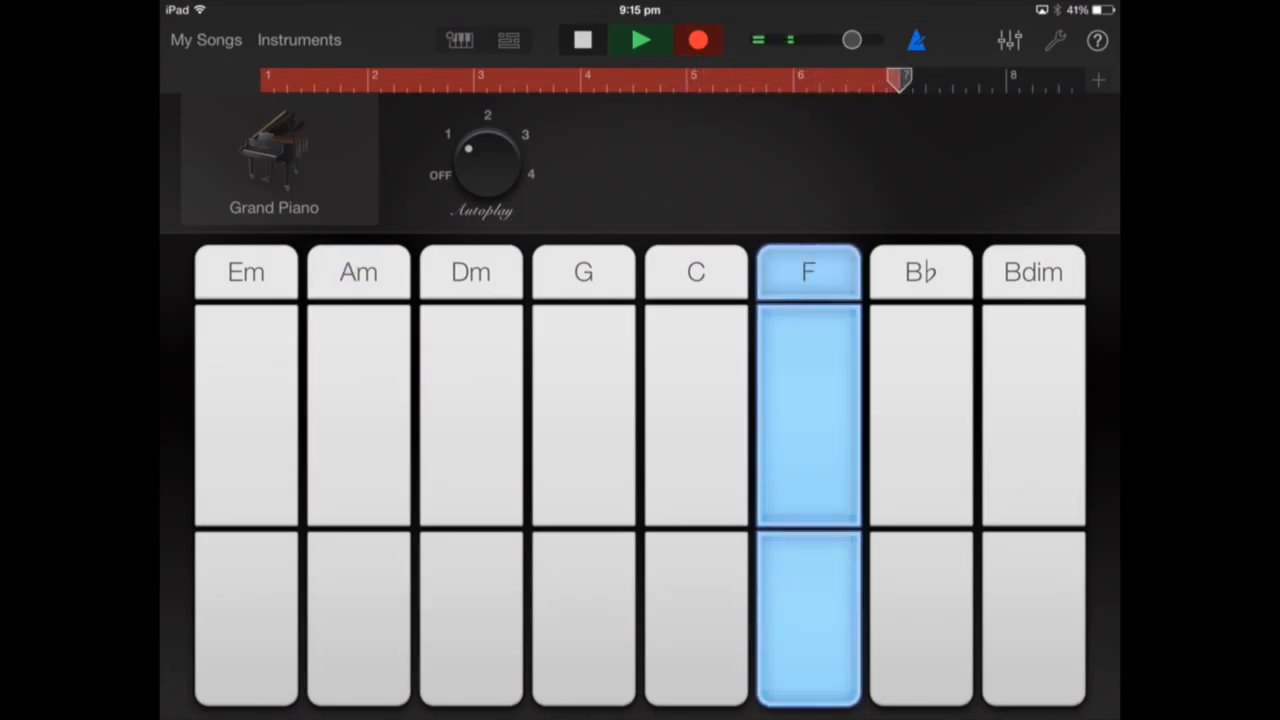
left_click(583, 272)
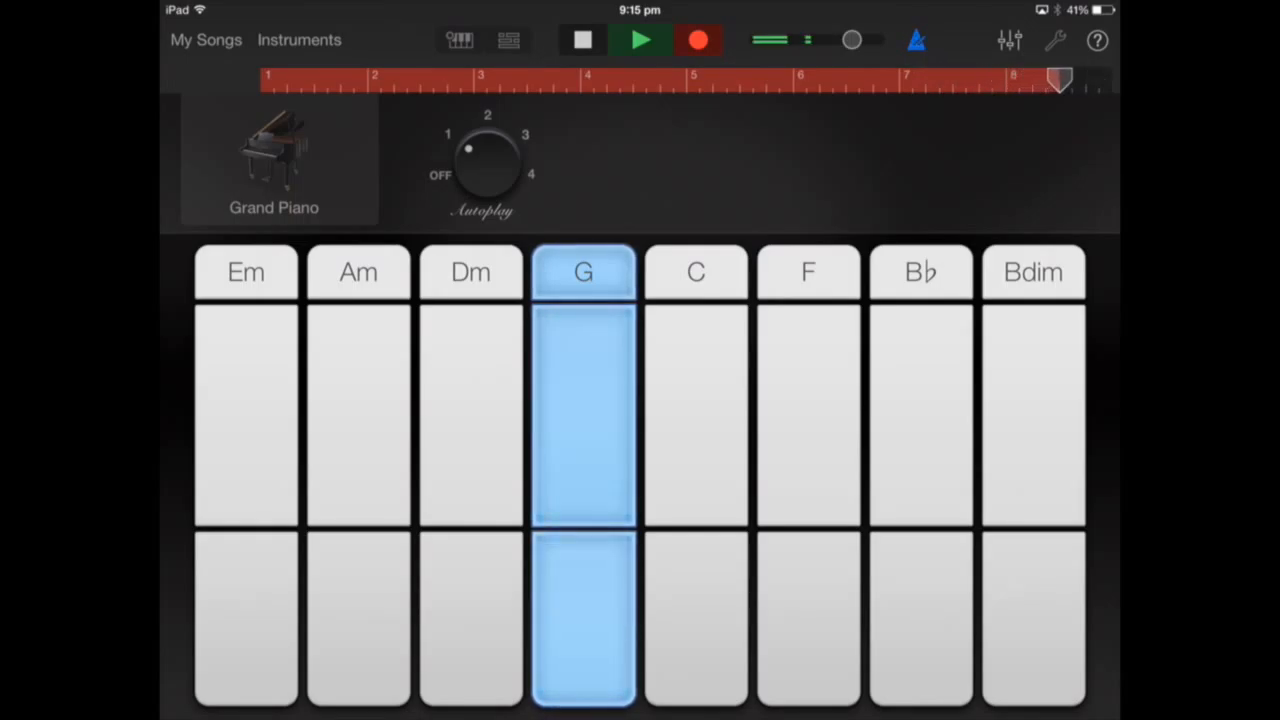
left_click(583, 40)
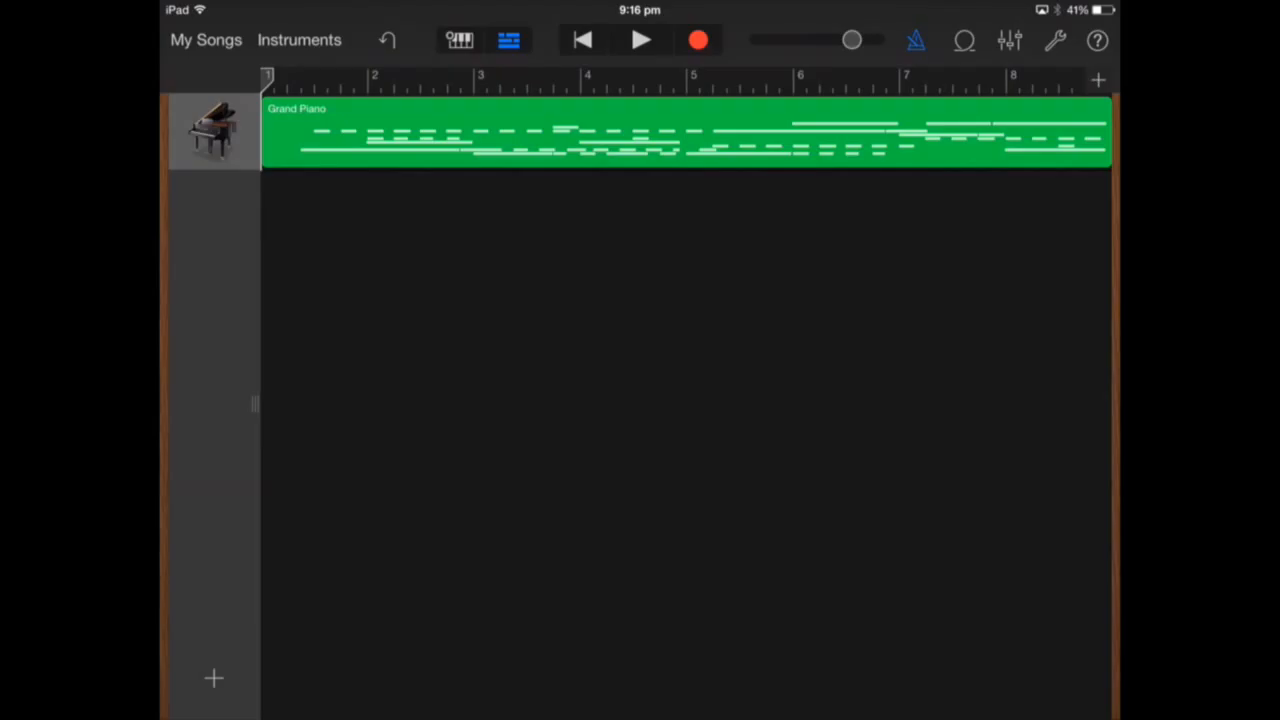
- Add an Acoustic Smart Guitar on autoplay pattern 2 and audition C, Am, F and G
left_click(214, 678)
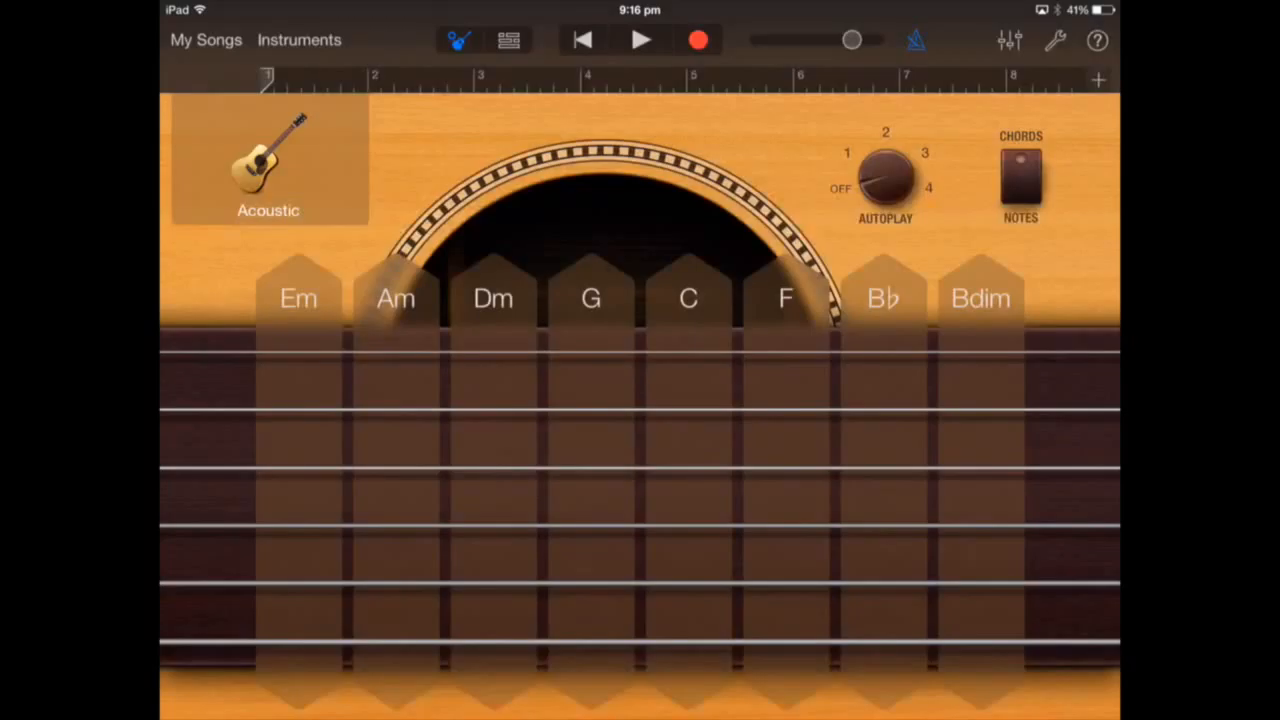
left_click(886, 133)
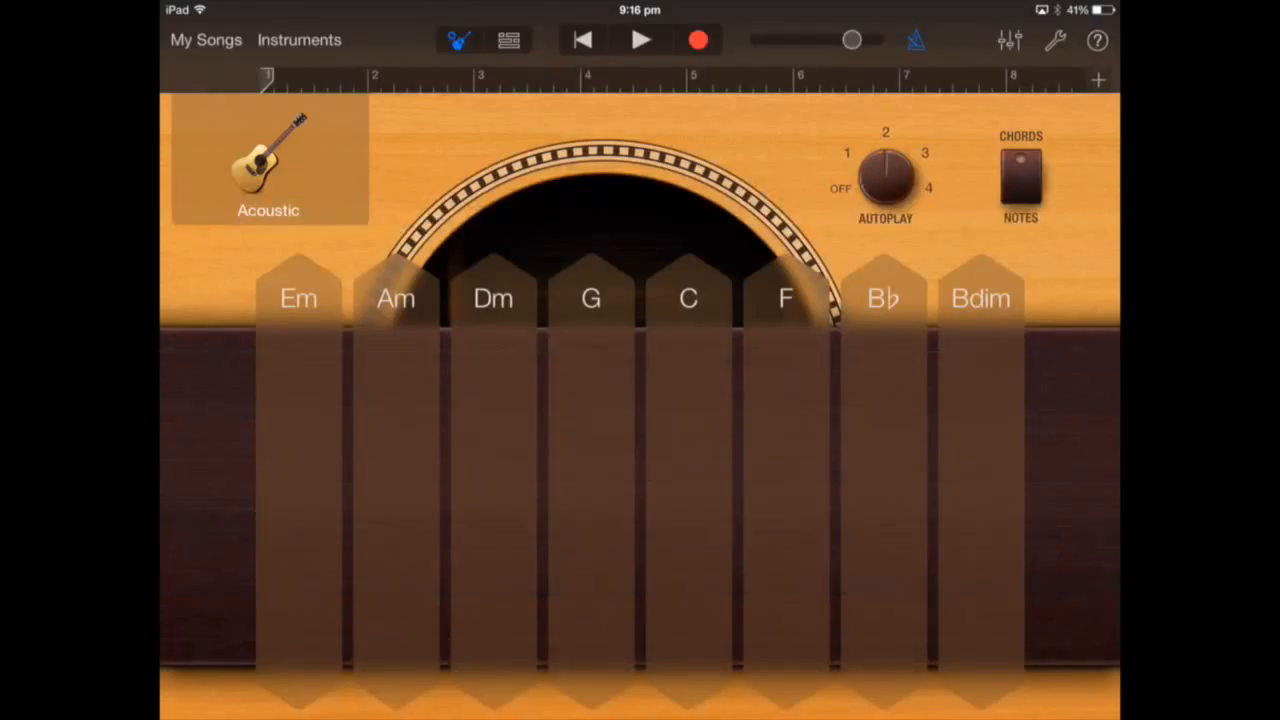
left_click(688, 298)
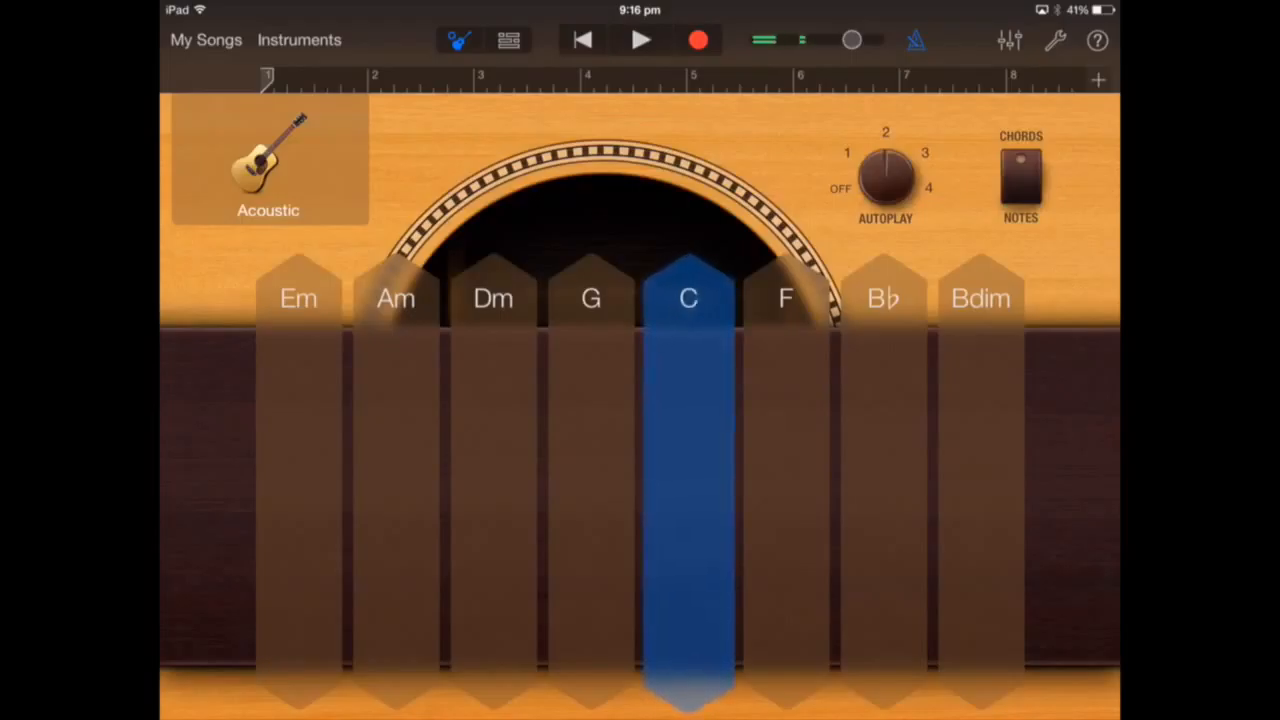
left_click(396, 298)
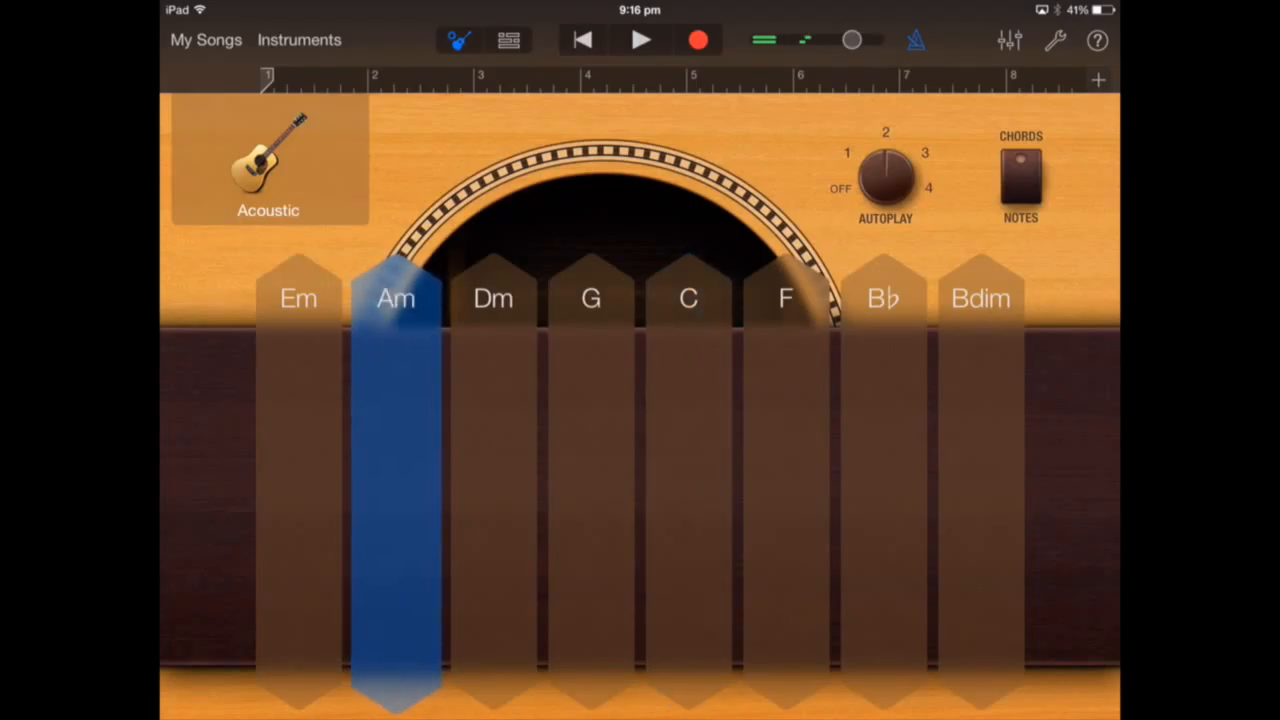
left_click(786, 298)
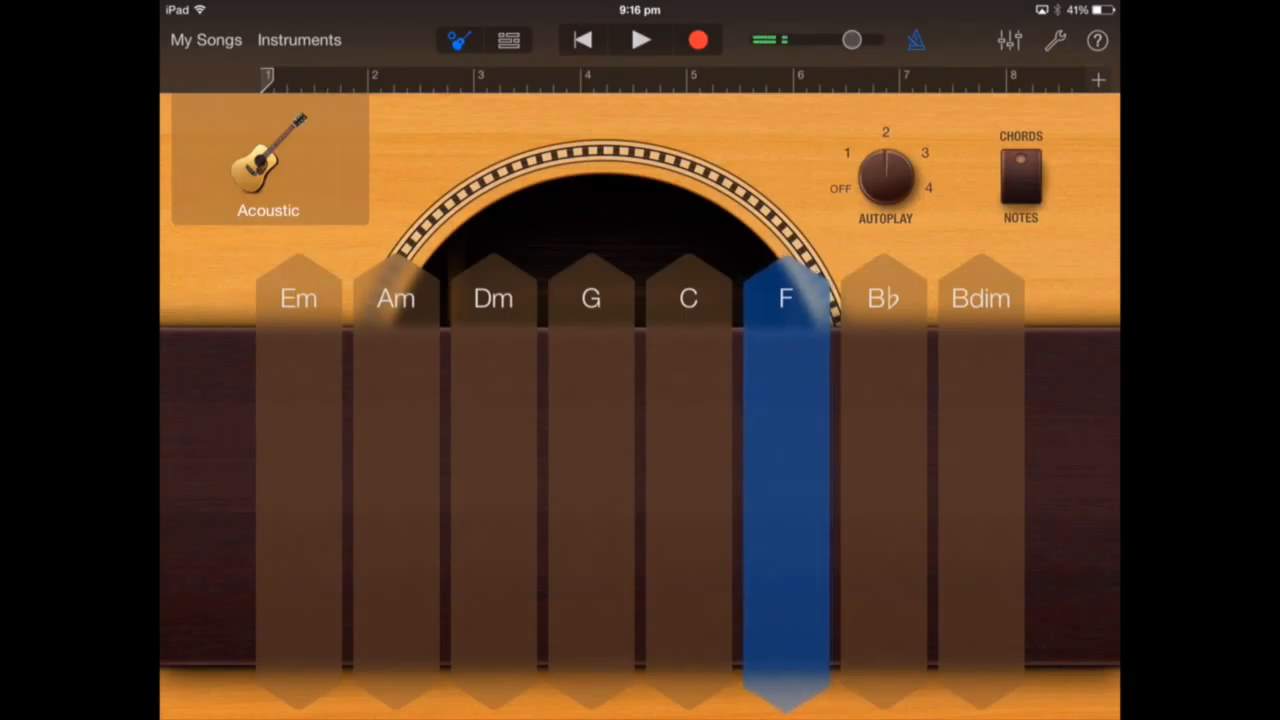
left_click(591, 298)
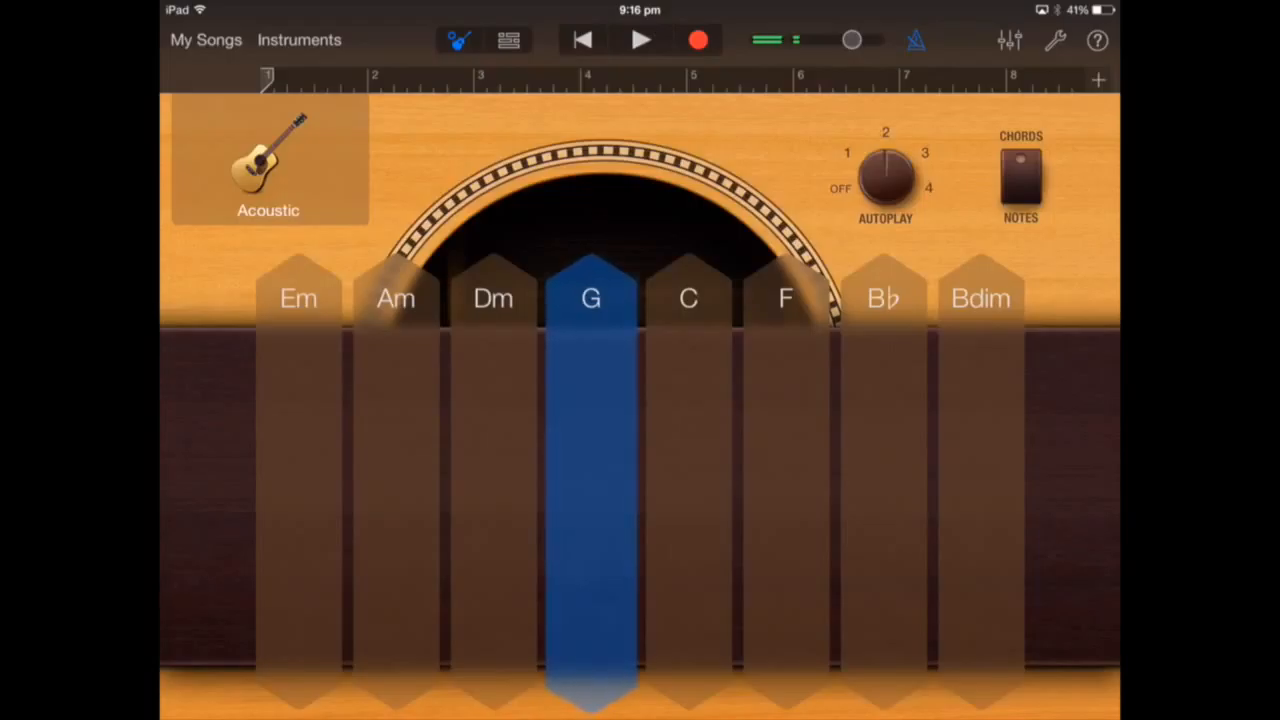
left_click(591, 298)
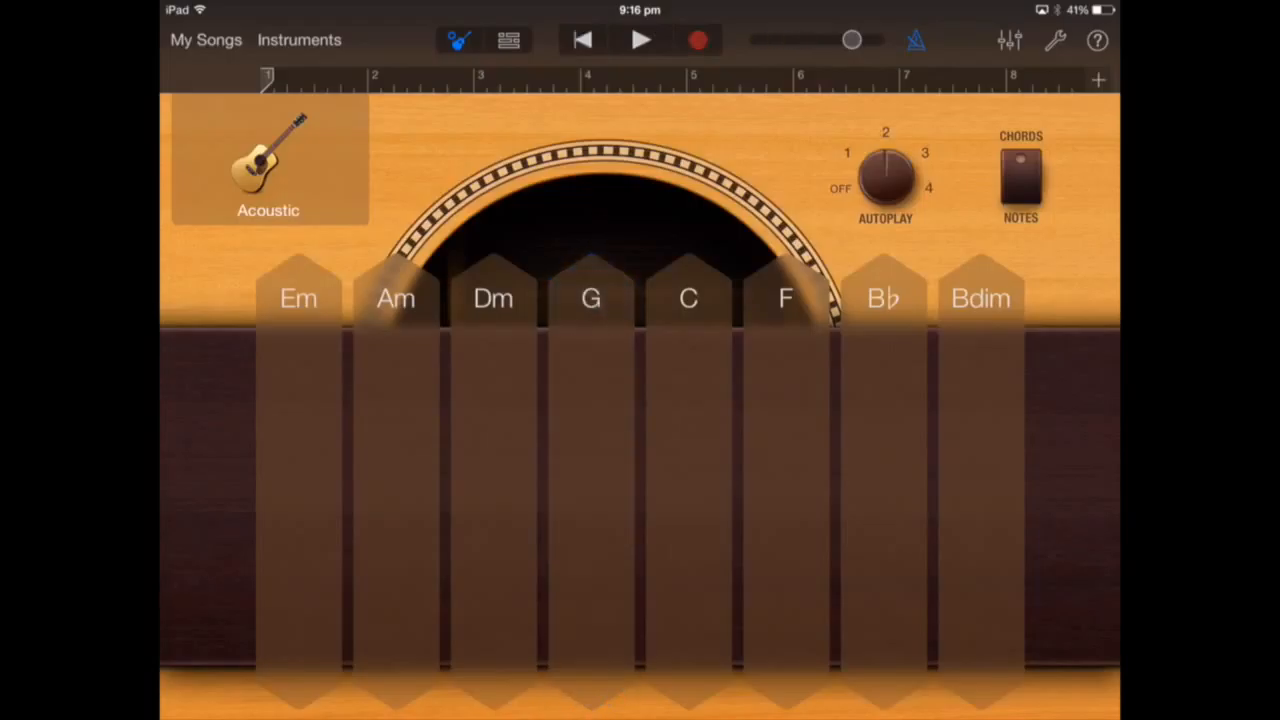
left_click(641, 40)
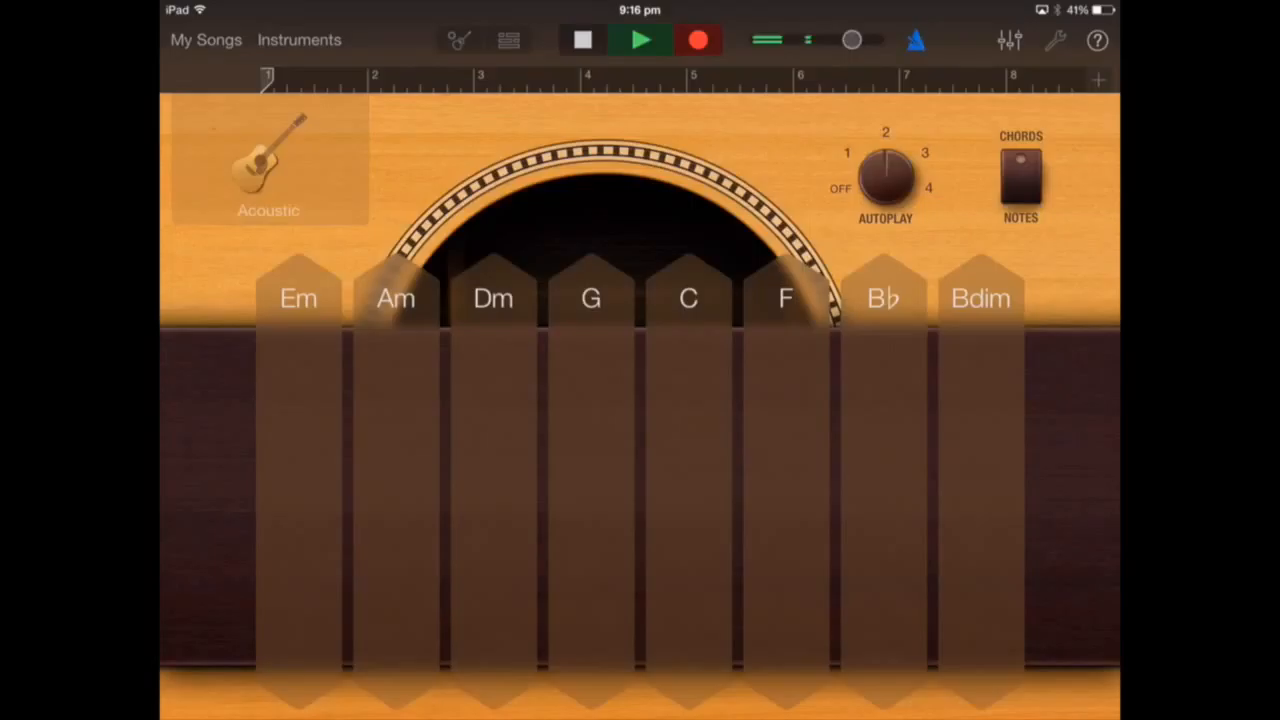
- Record the guitar playing C, Am, F and G, then view all tracks
left_click(688, 298)
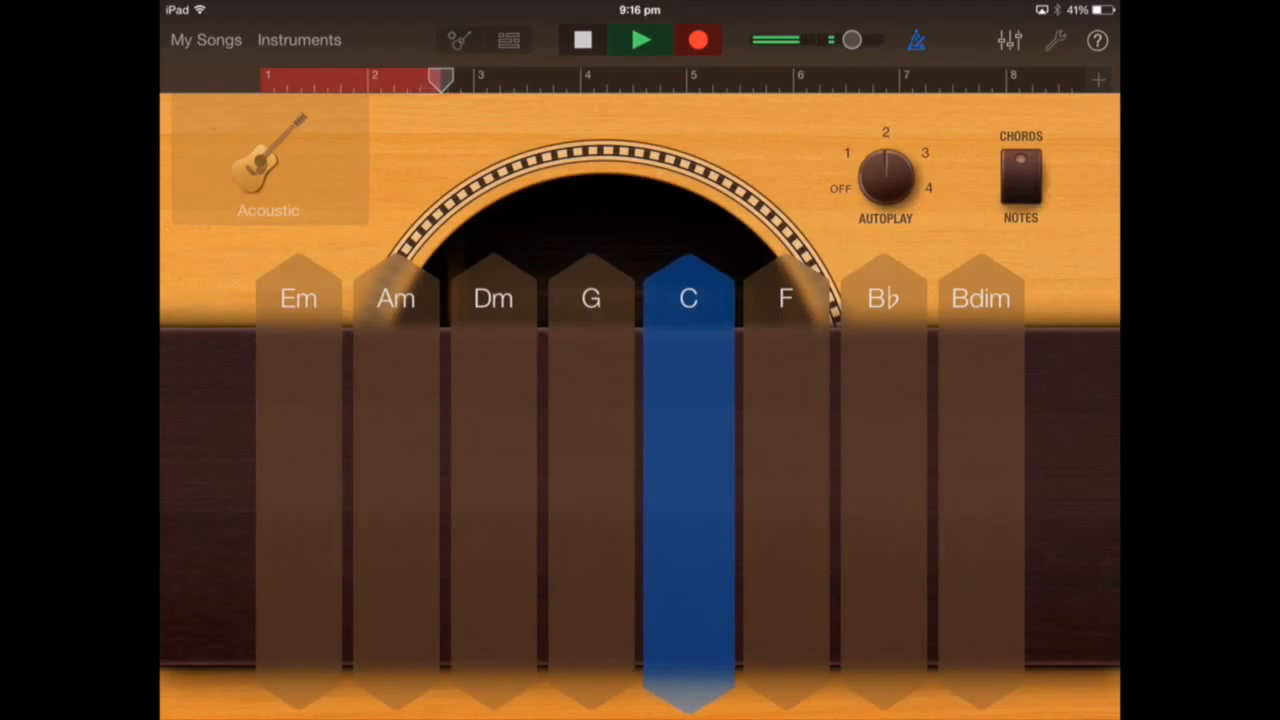
left_click(396, 298)
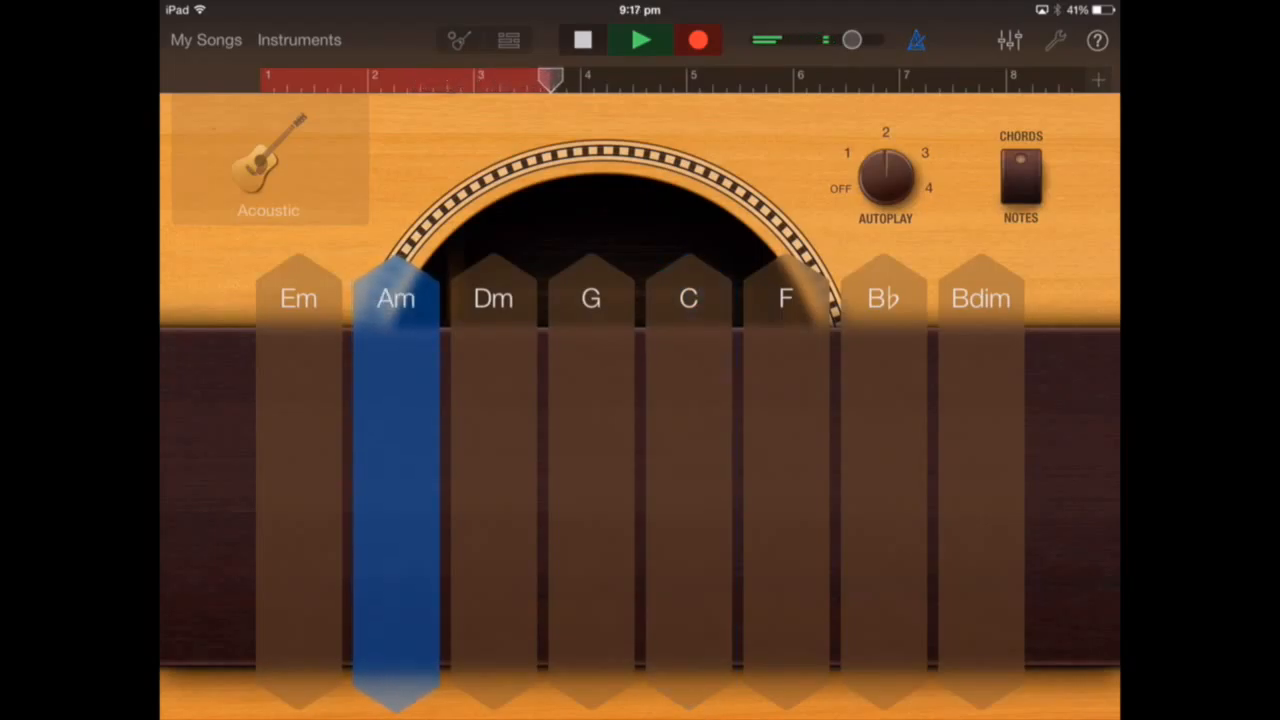
left_click(784, 292)
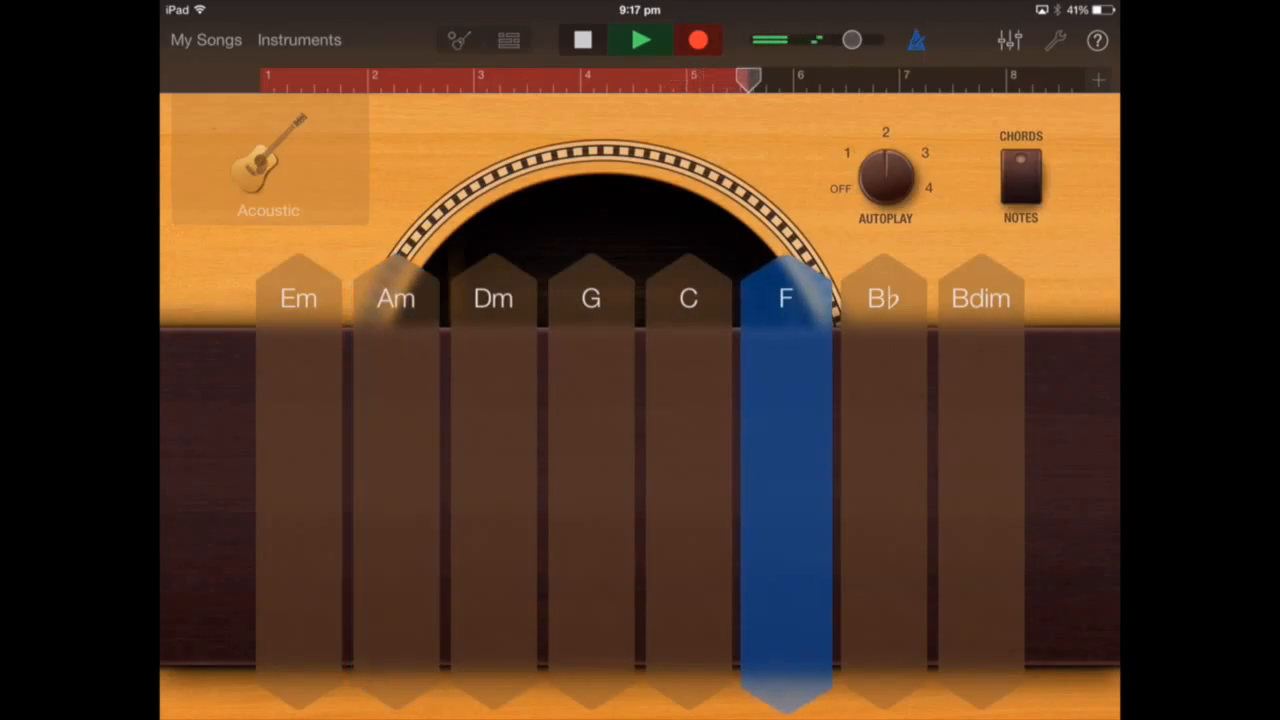
left_click(591, 295)
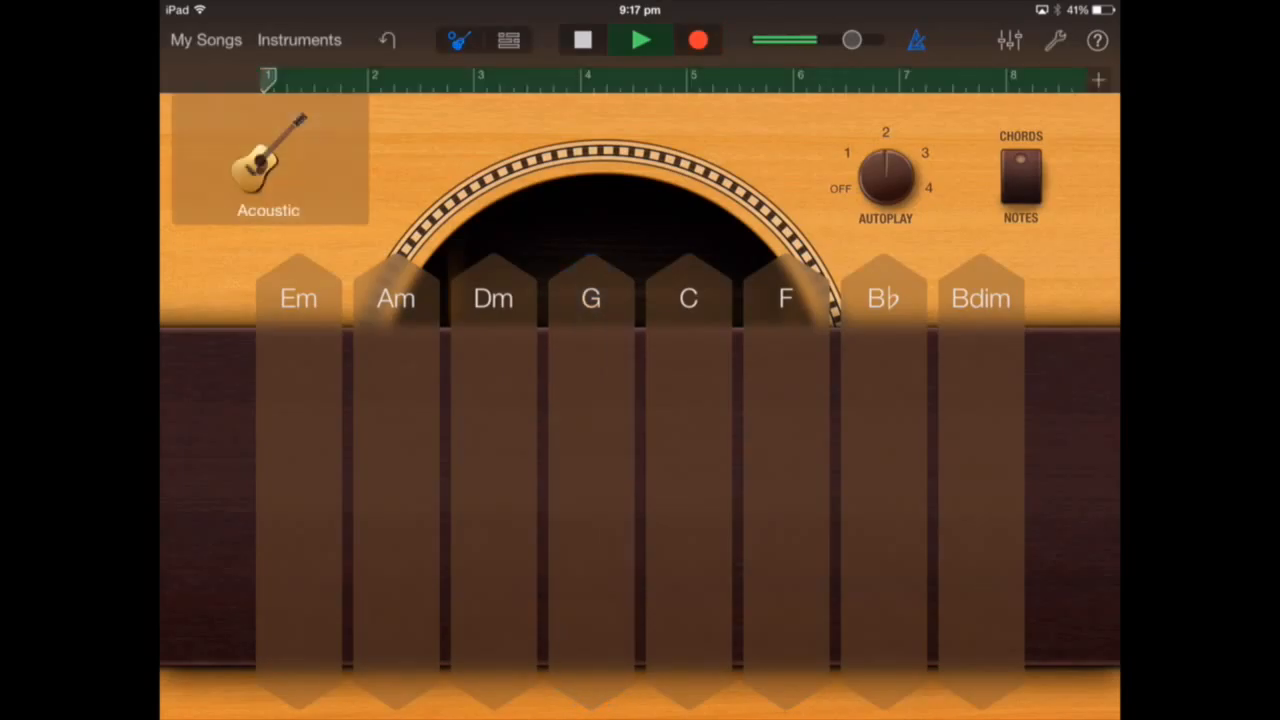
left_click(591, 298)
left_click(583, 40)
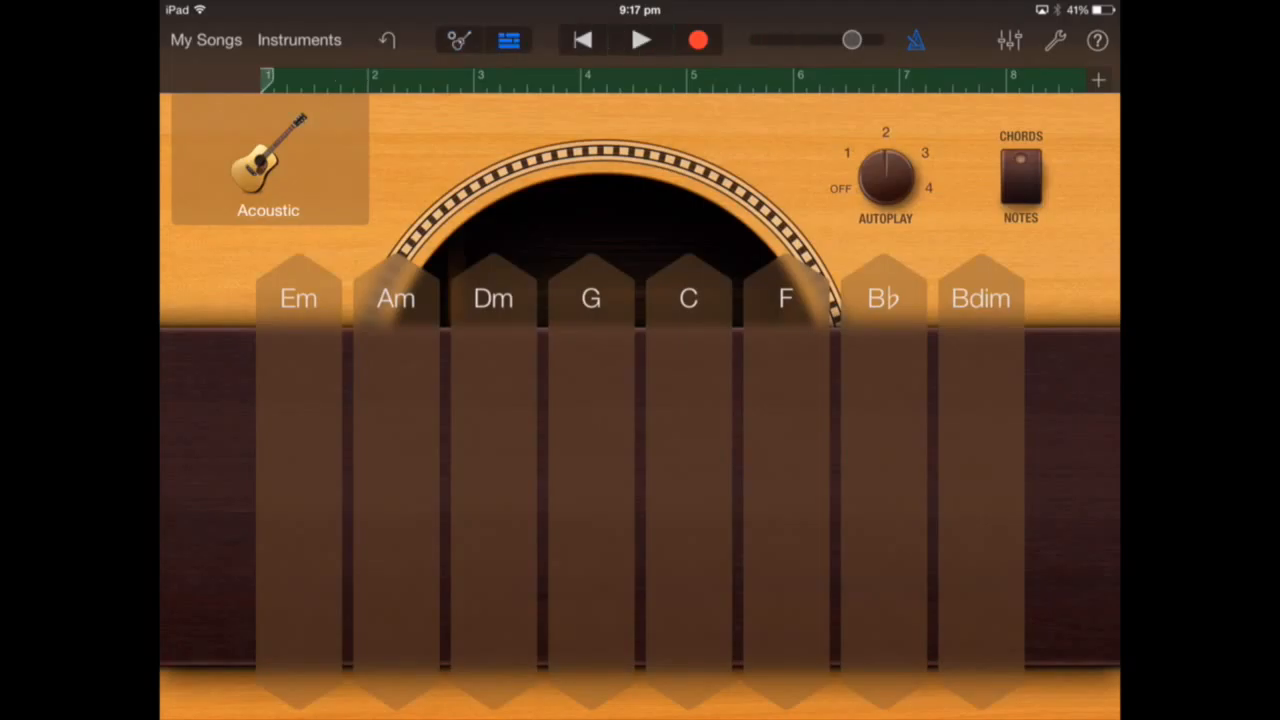
left_click(509, 40)
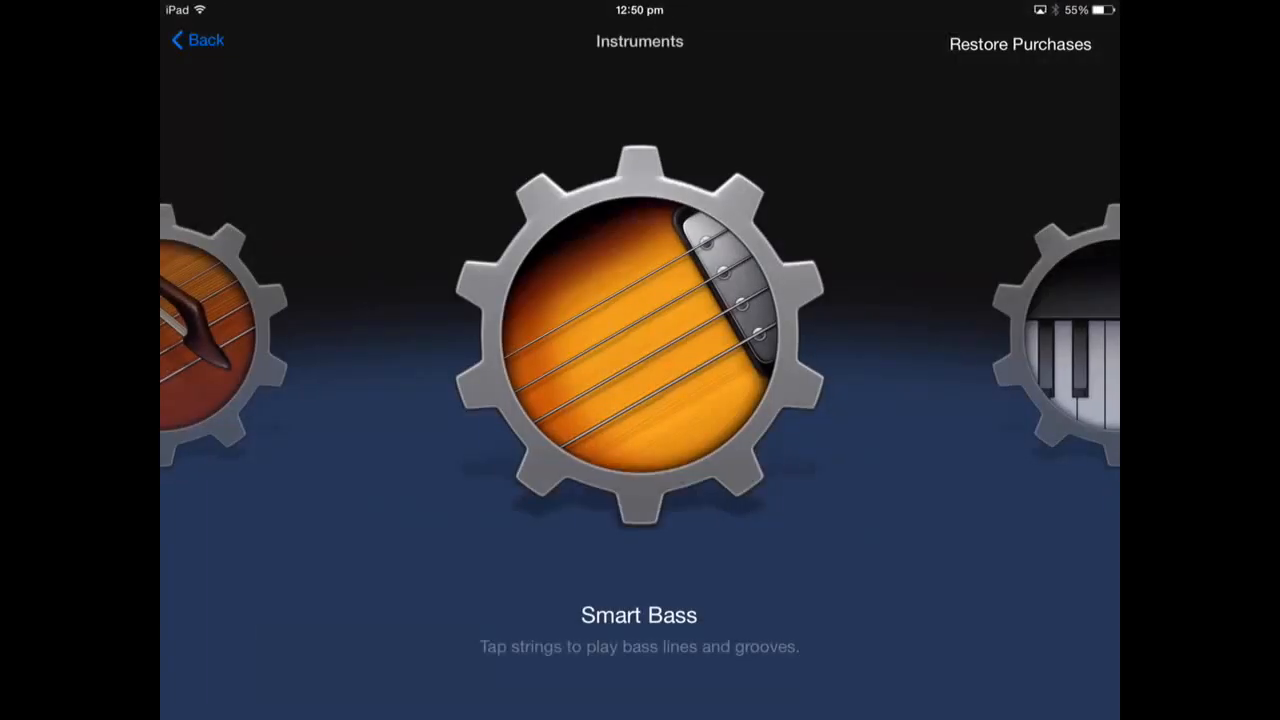
- Open the Liverpool Smart Bass and record it playing C, Am, F and G
left_click(640, 335)
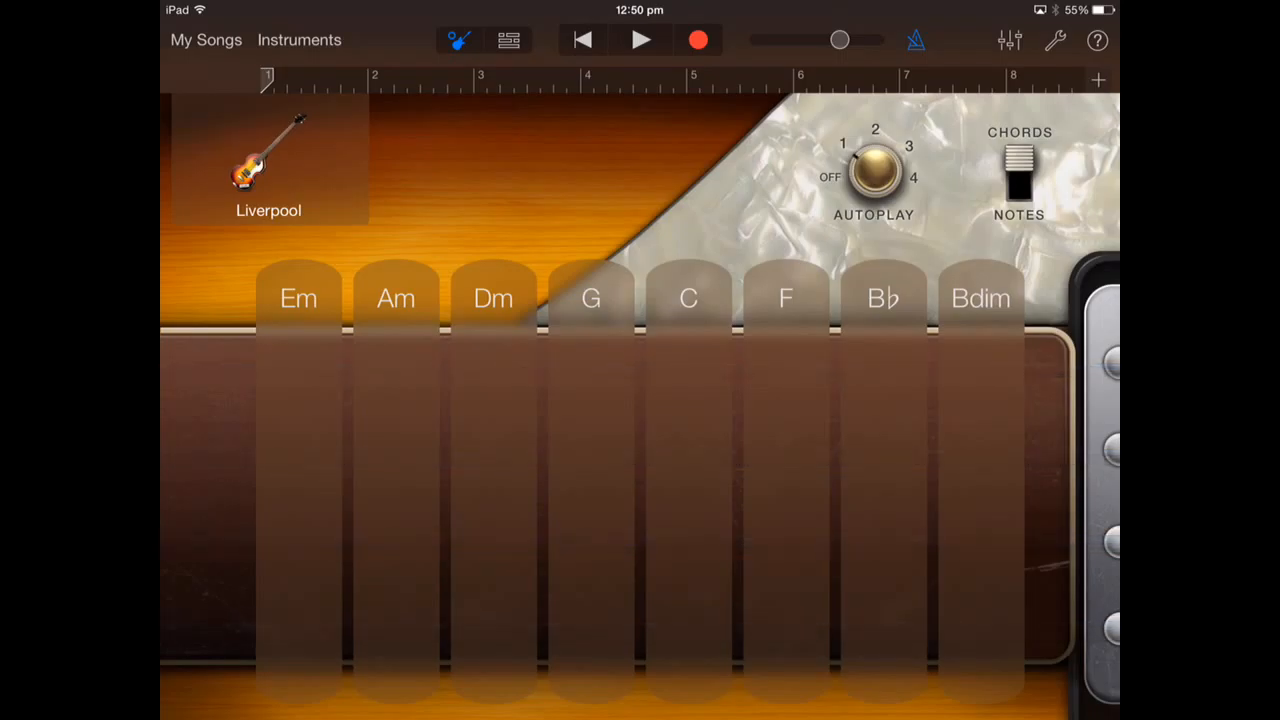
left_click(698, 40)
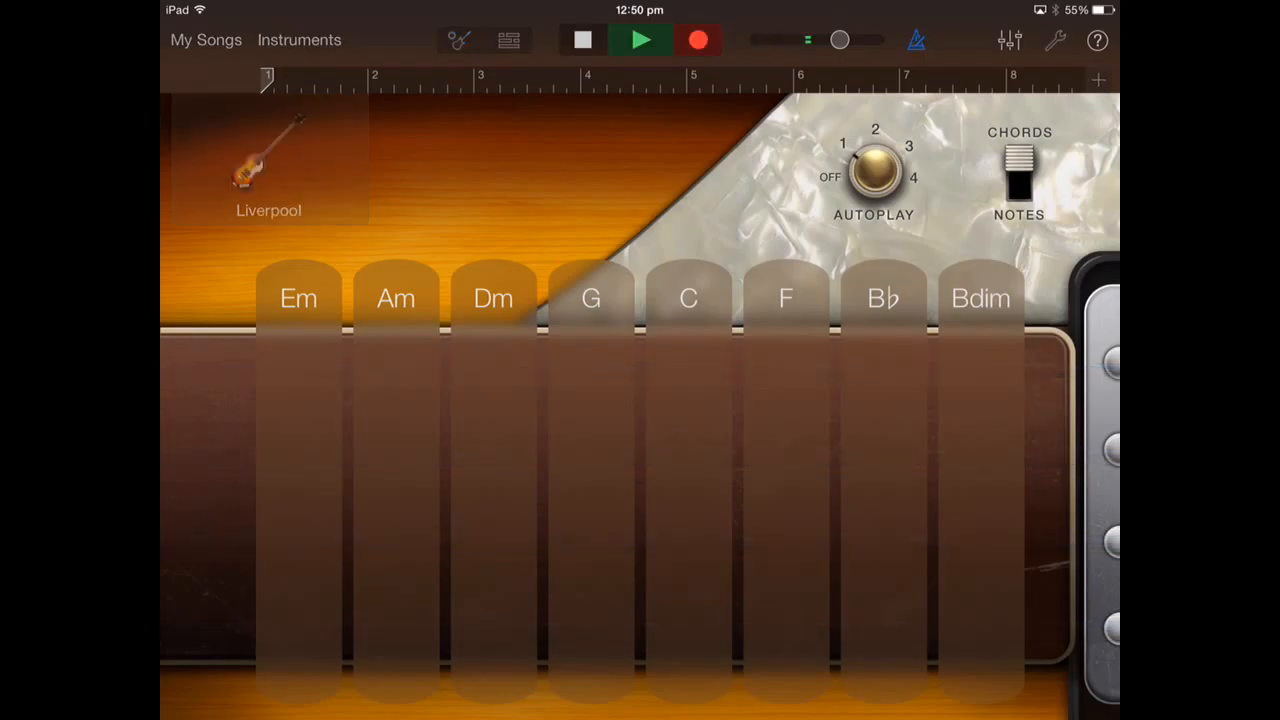
left_click(688, 298)
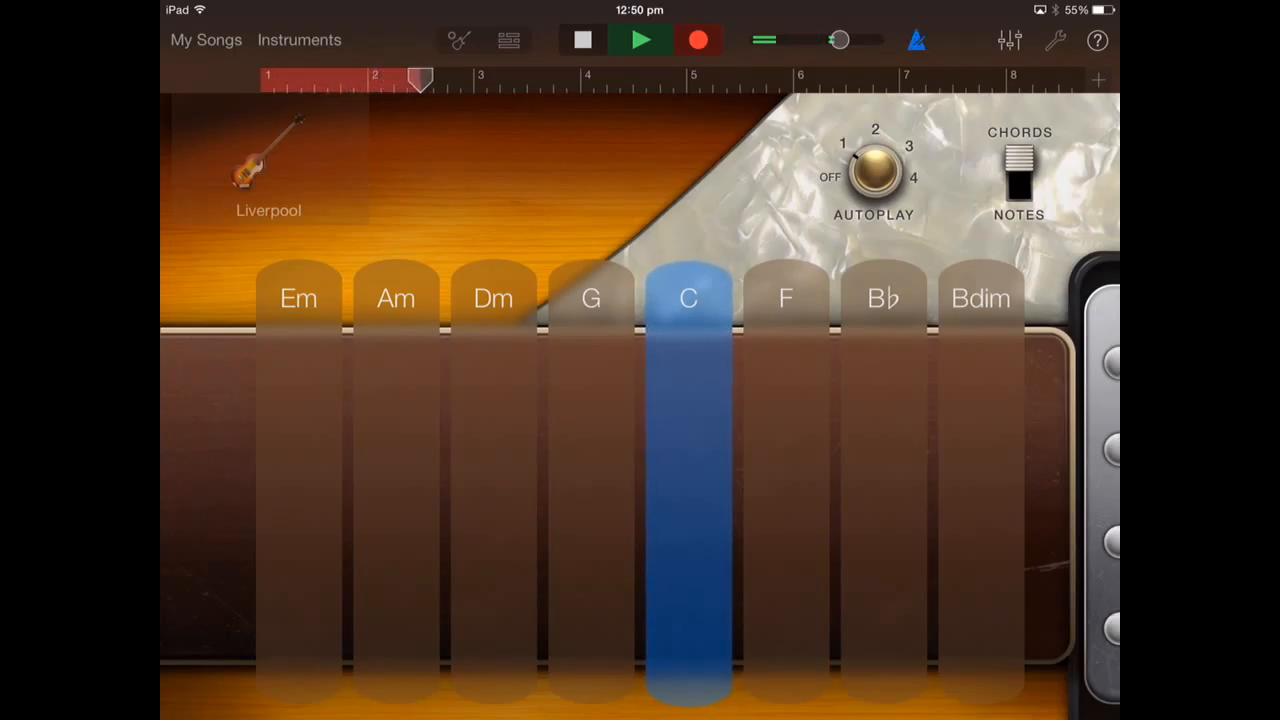
left_click(396, 298)
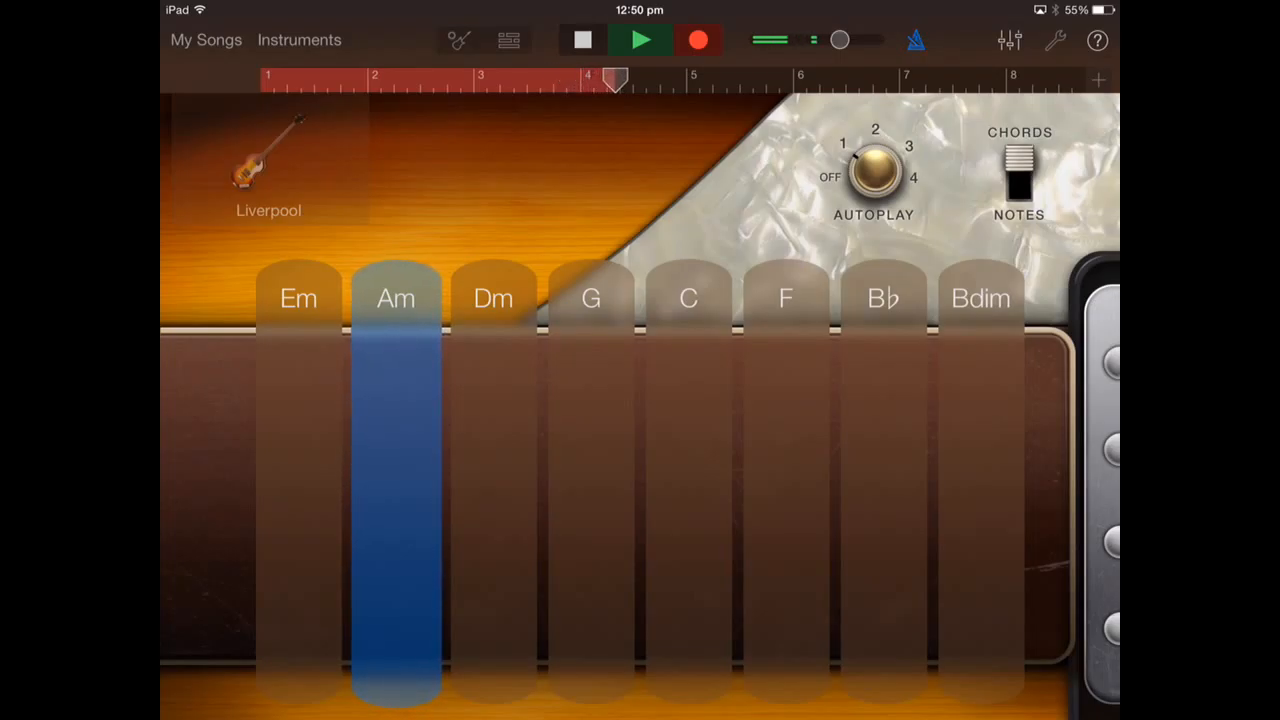
left_click(786, 298)
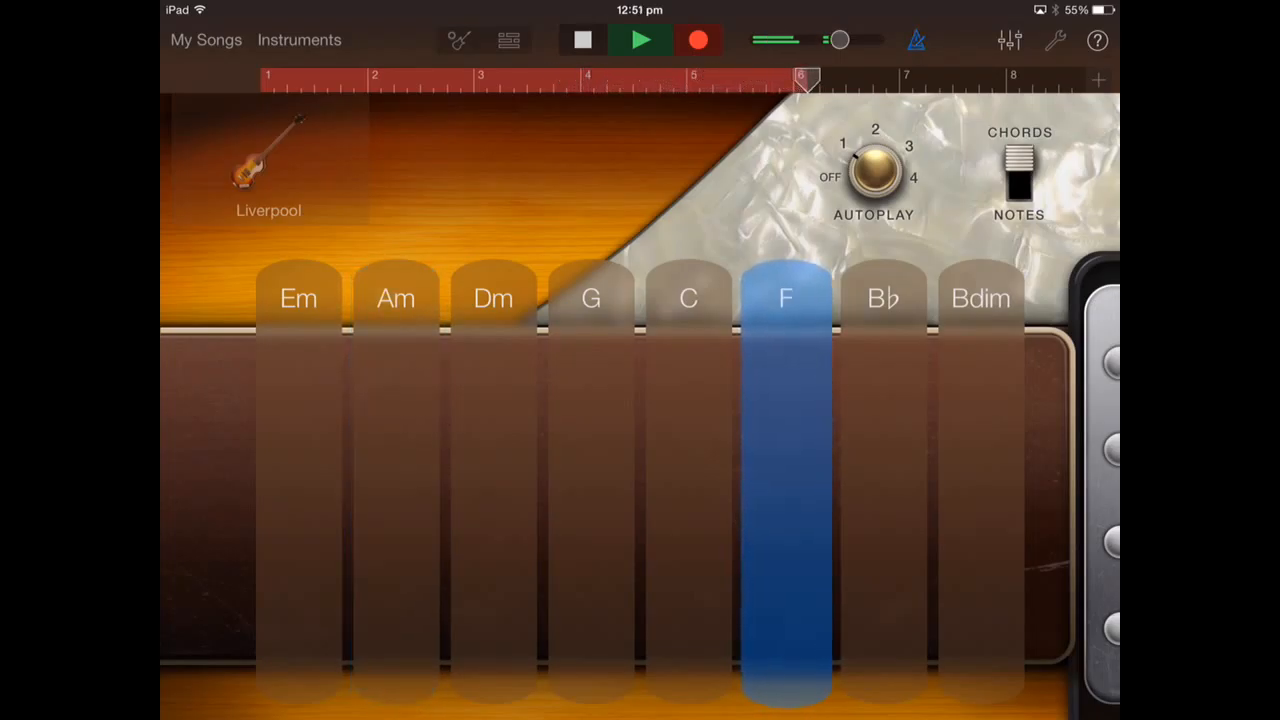
left_click(591, 298)
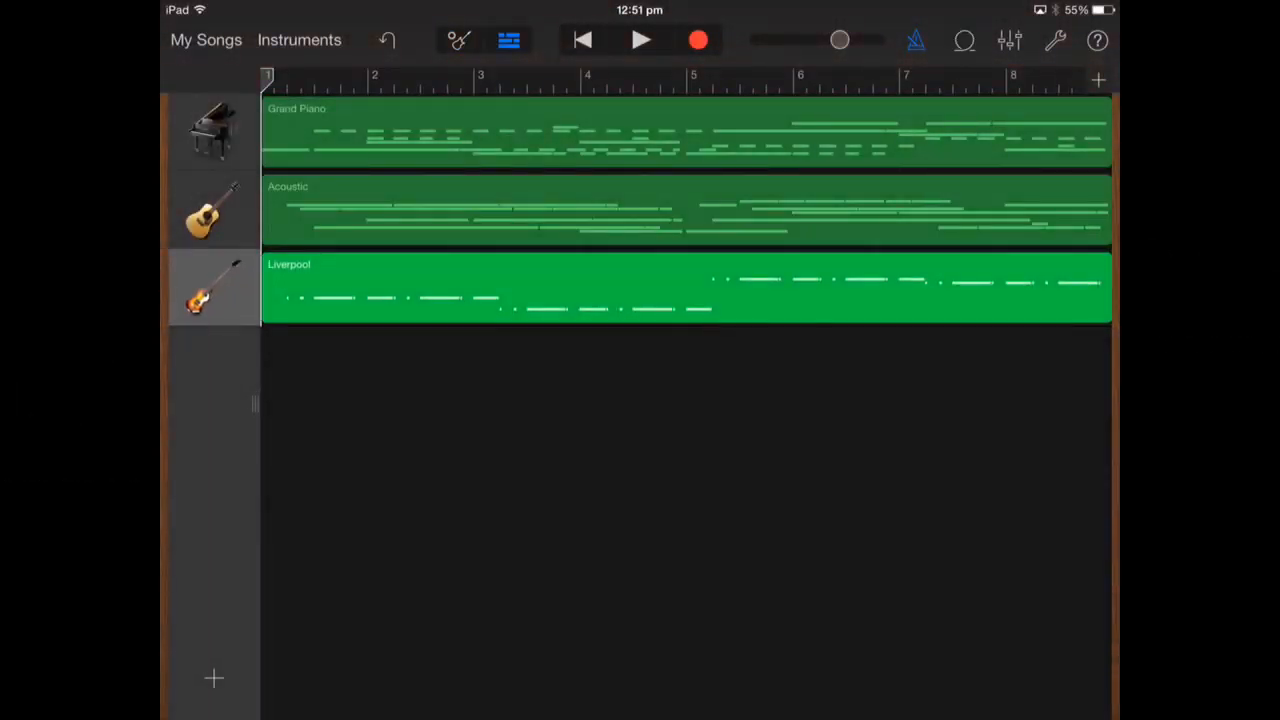
- Add a Smart Drums instrument with the Hip Hop Drum Machine kit
left_click(214, 679)
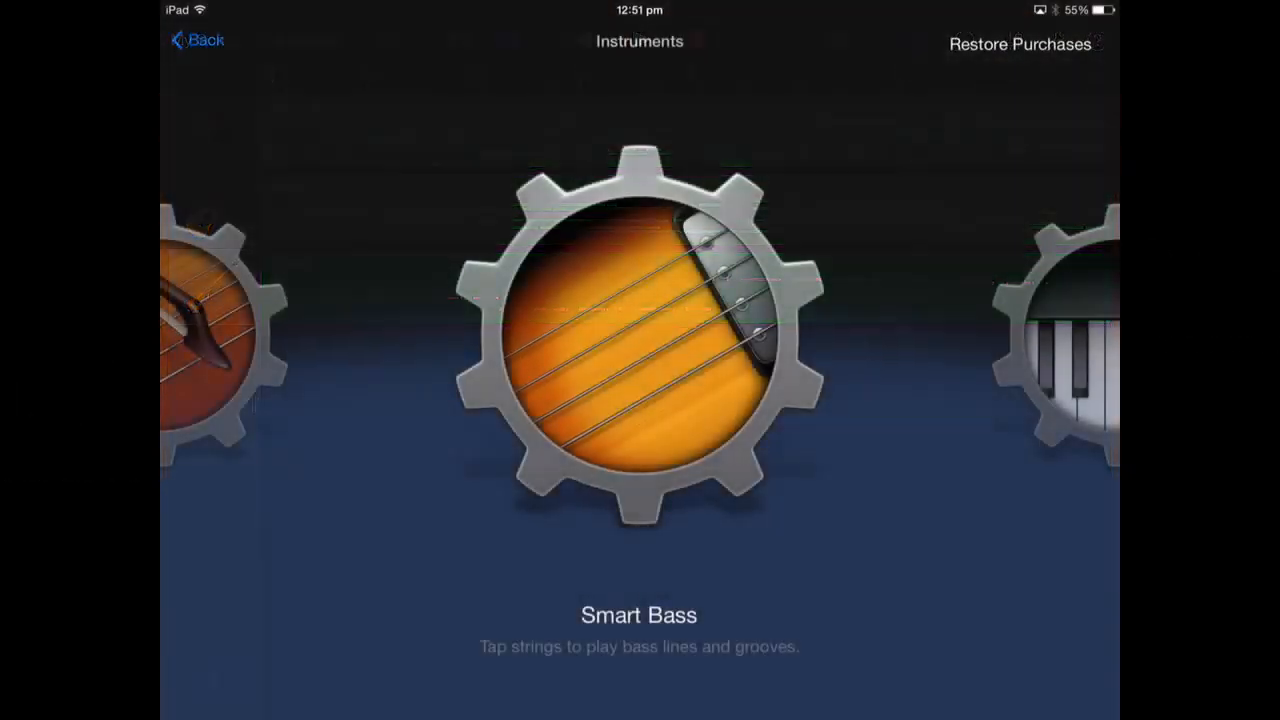
left_click_drag(780, 400, 560, 400)
left_click_drag(780, 400, 590, 400)
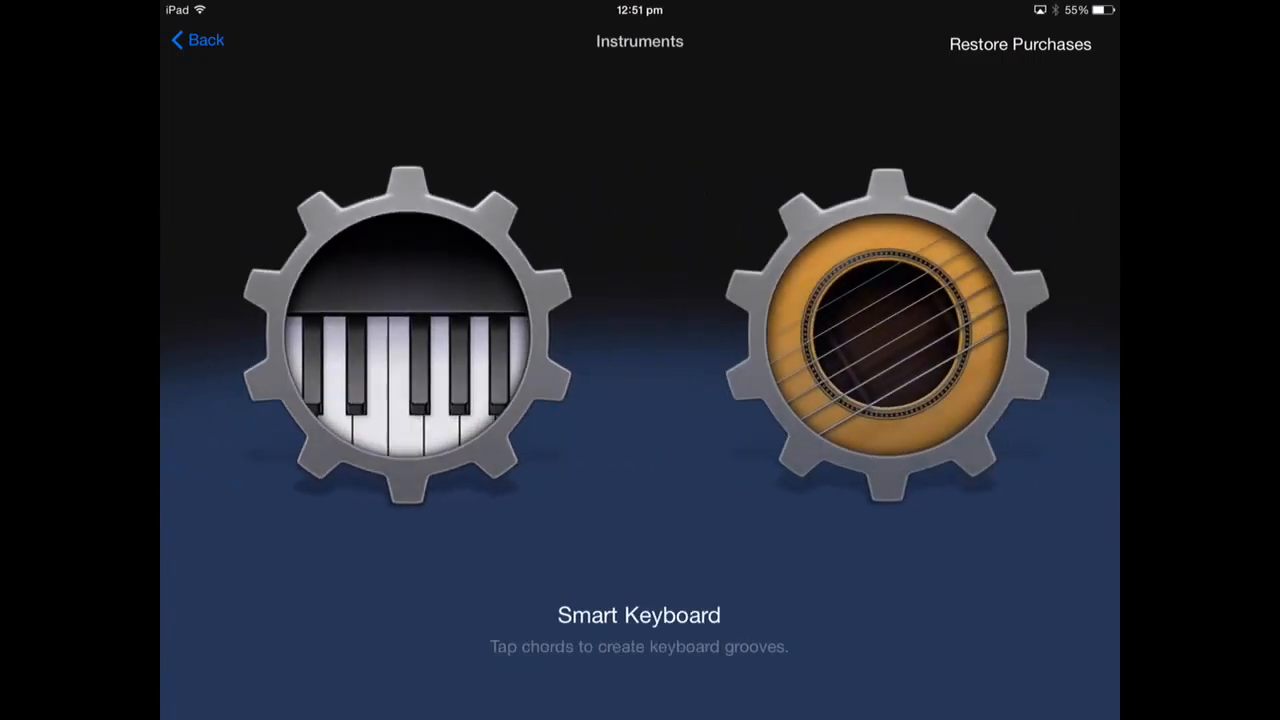
left_click_drag(780, 400, 567, 400)
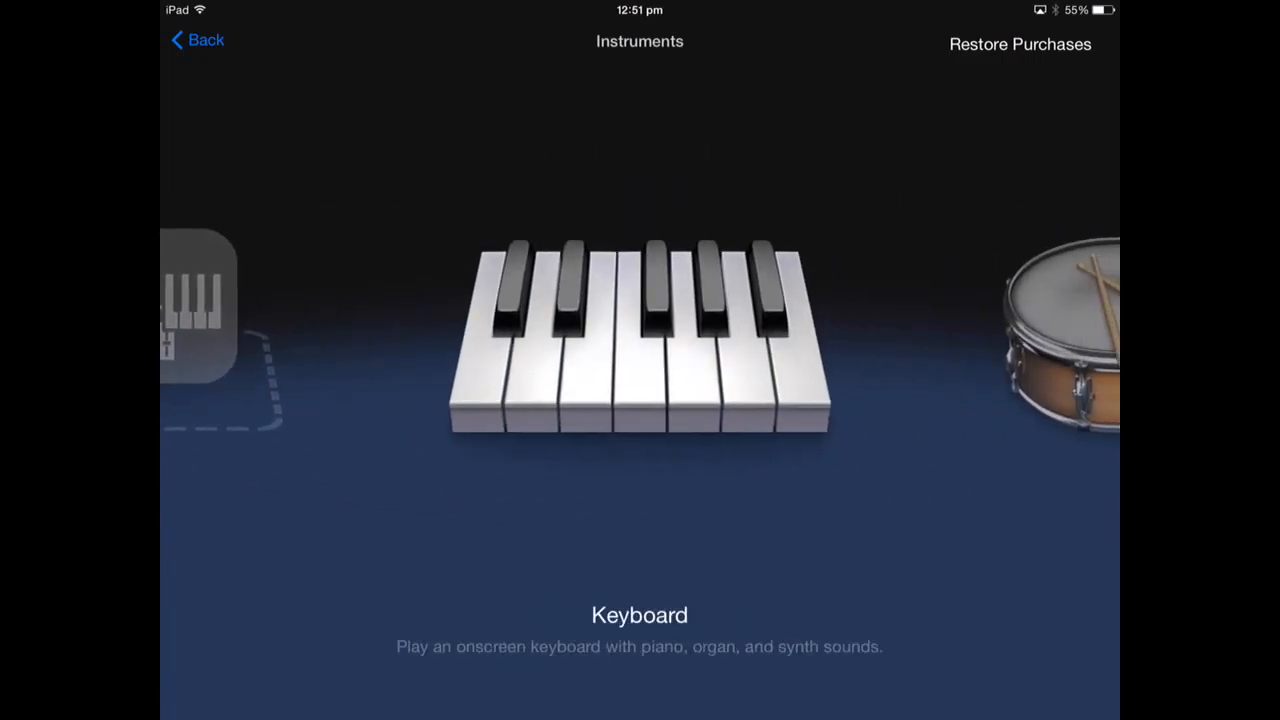
left_click_drag(800, 400, 480, 400)
left_click_drag(800, 400, 560, 400)
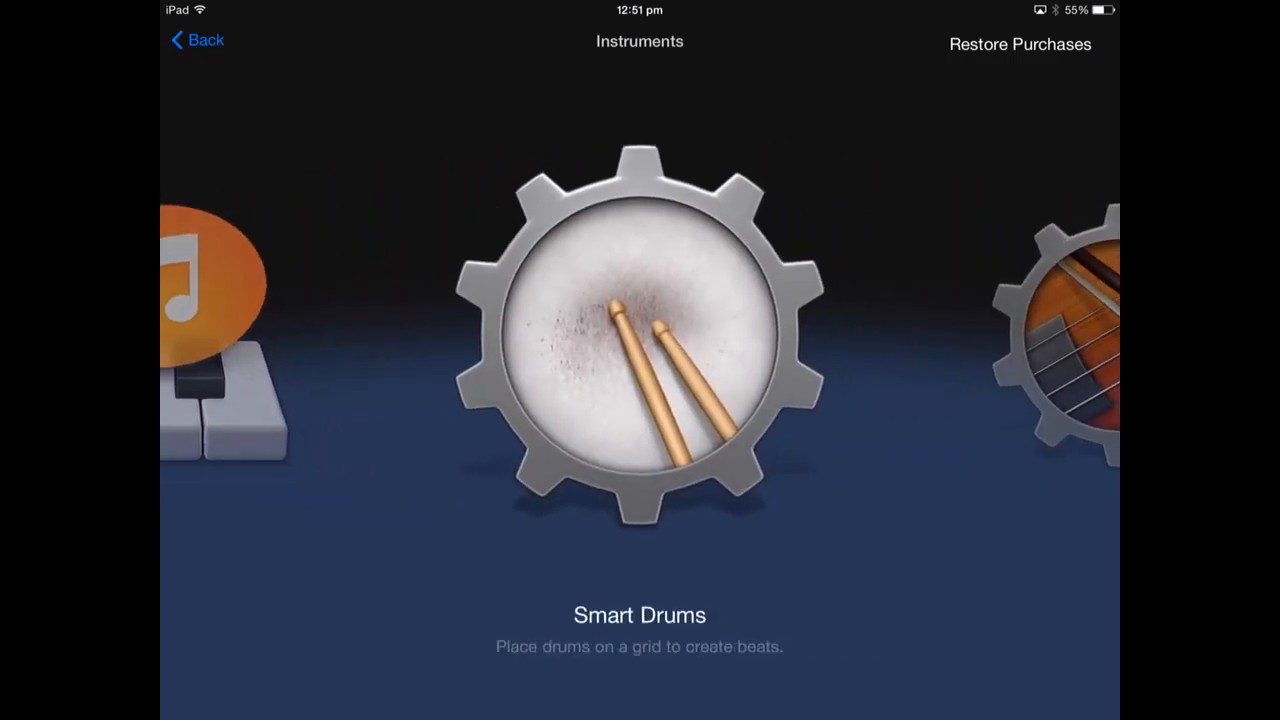
left_click(640, 335)
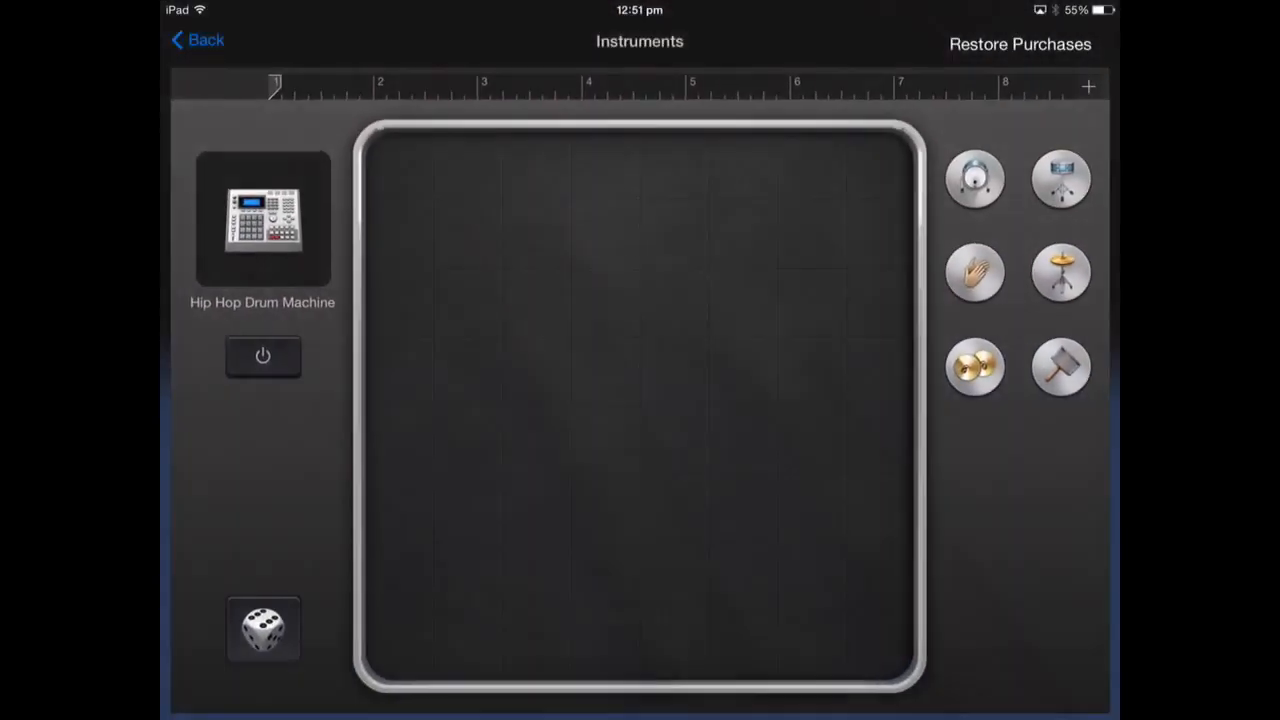
- Randomize the kick, snare, hi-hat and shaker pattern and preview it
left_click(255, 633)
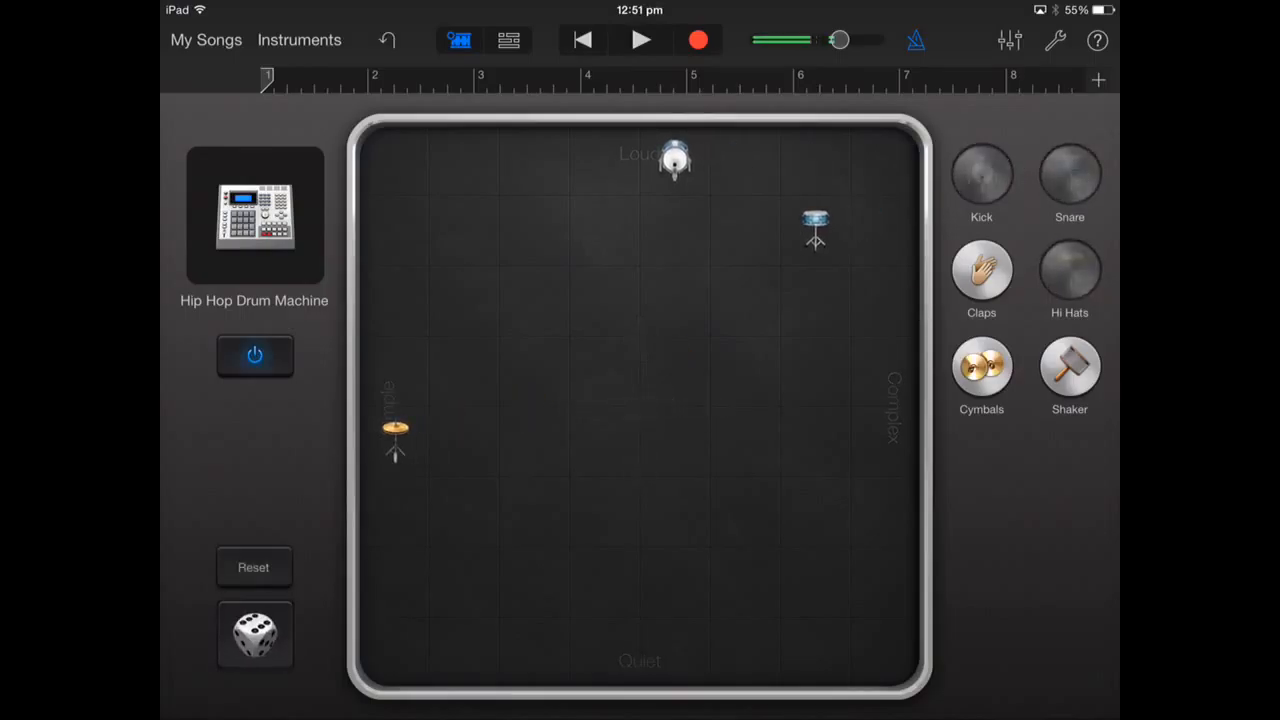
left_click(255, 633)
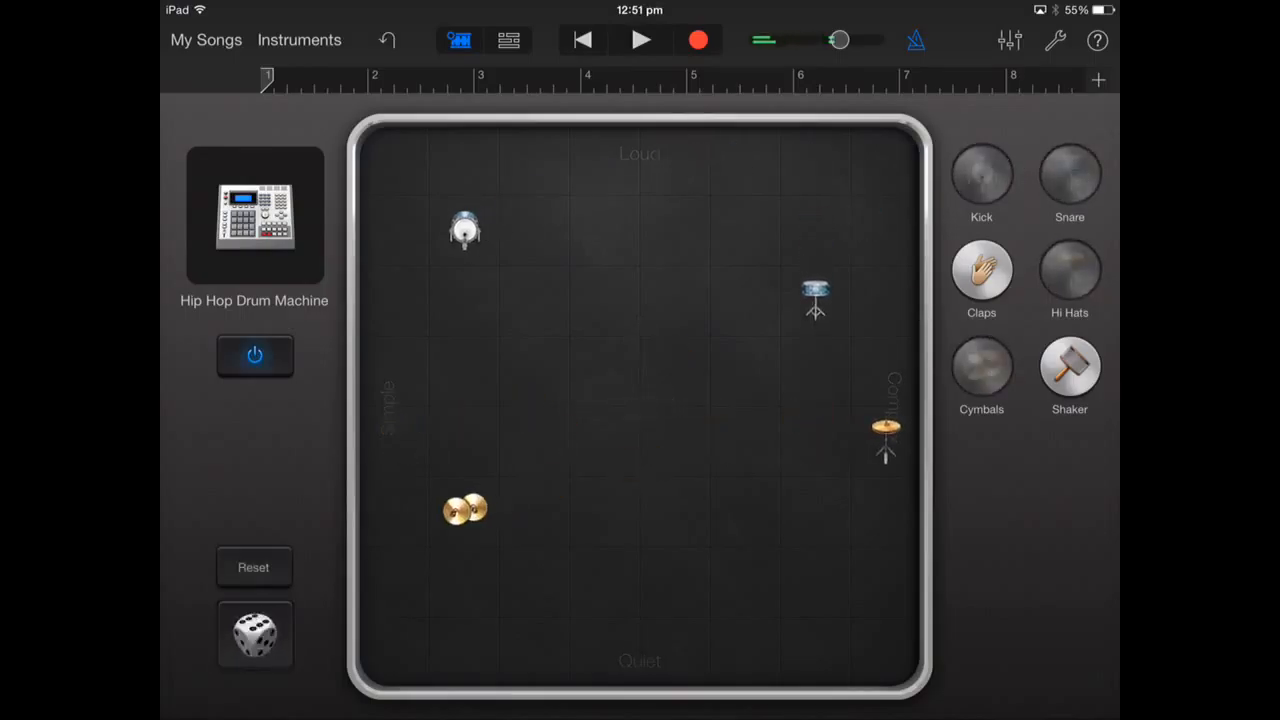
left_click(255, 633)
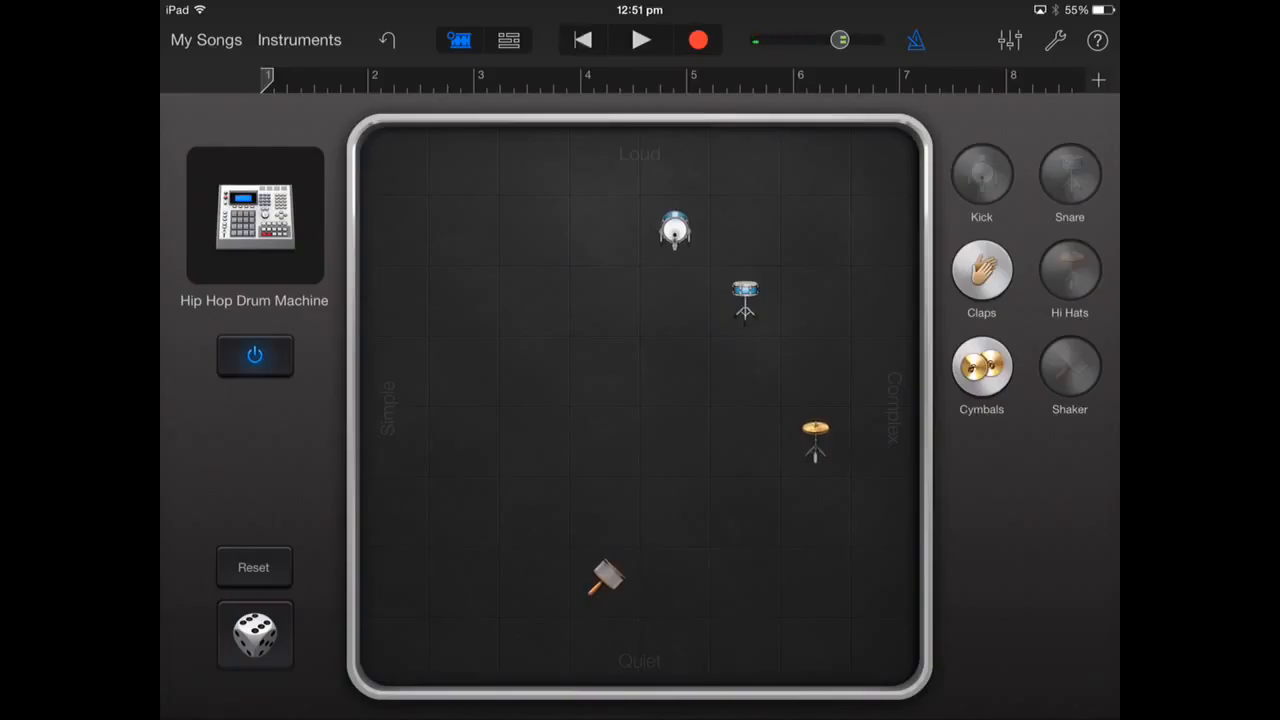
left_click(641, 40)
left_click(641, 40)
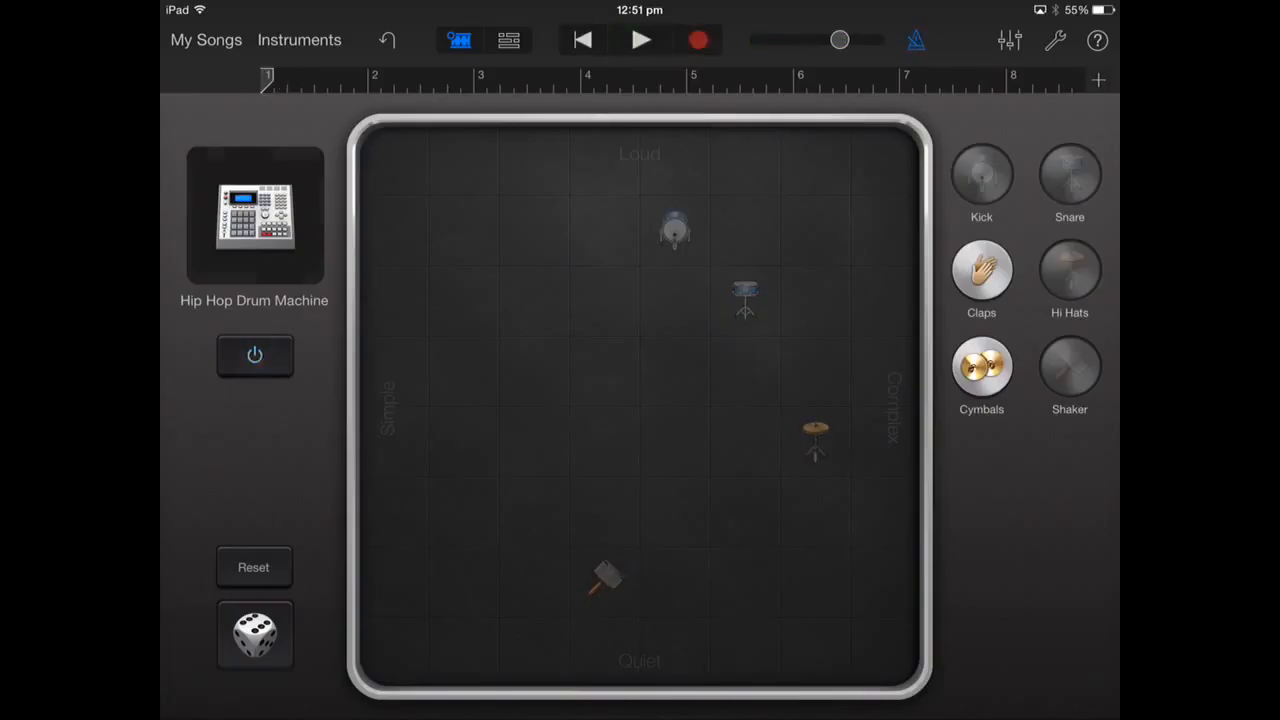
- Record the Smart Drums pattern across eight bars and return to the tracks overview
left_click(641, 40)
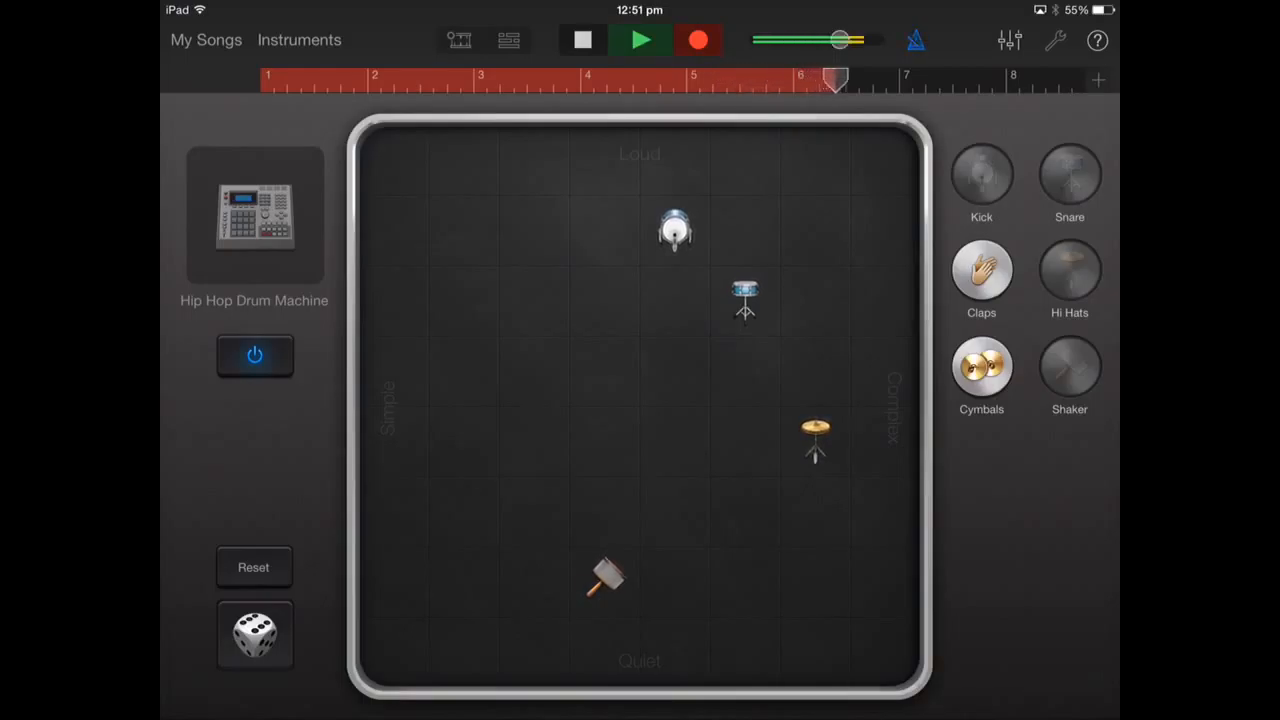
left_click(254, 633)
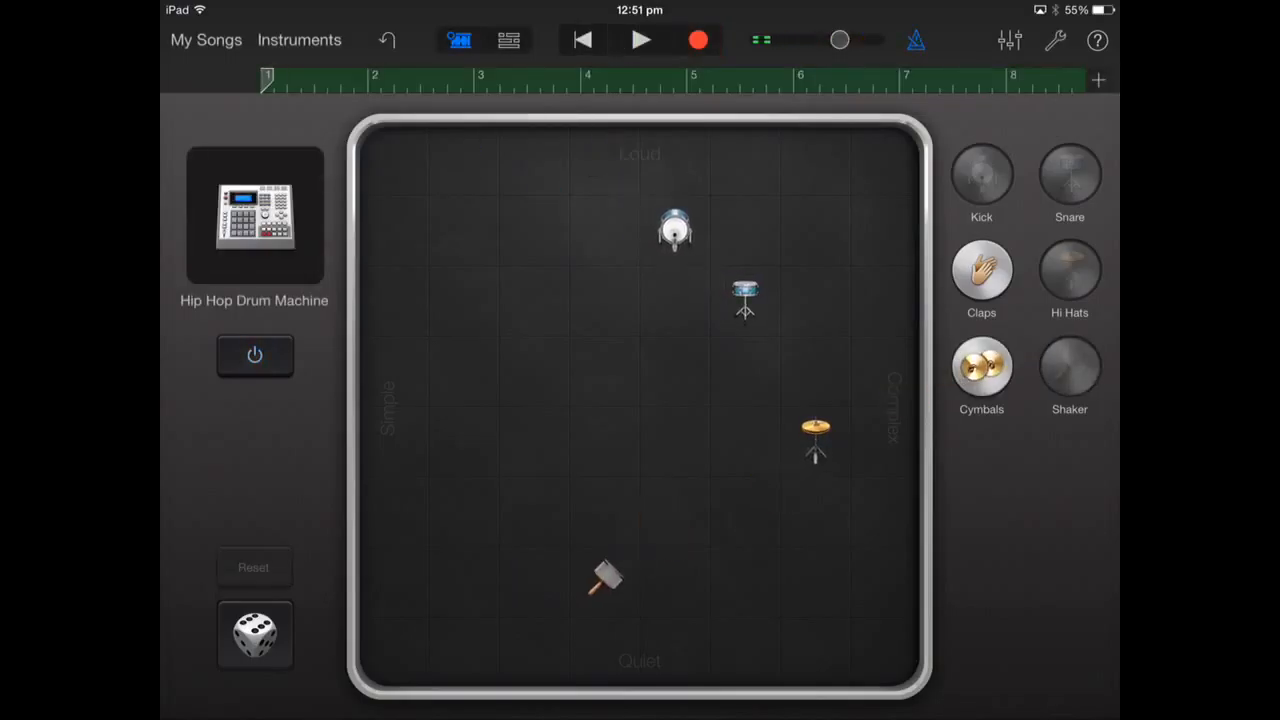
left_click(509, 40)
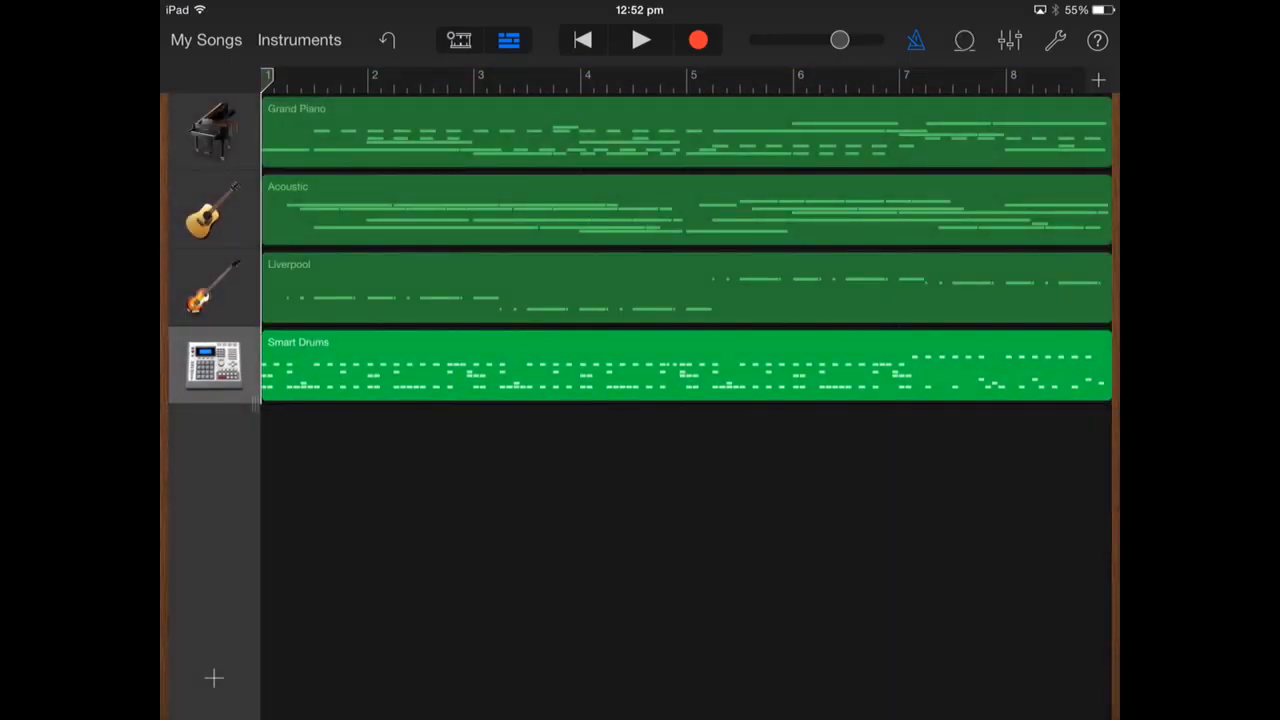
- Play back the piano, guitar, bass and drums song from the start
left_click(641, 40)
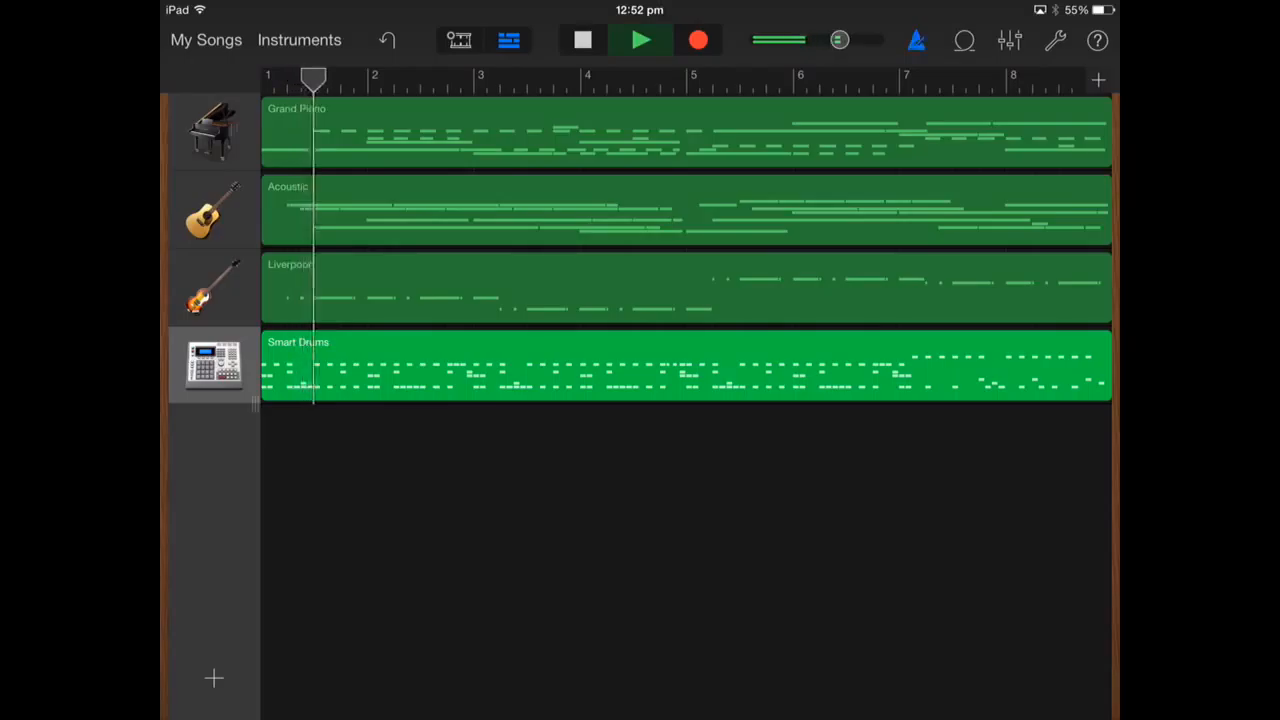